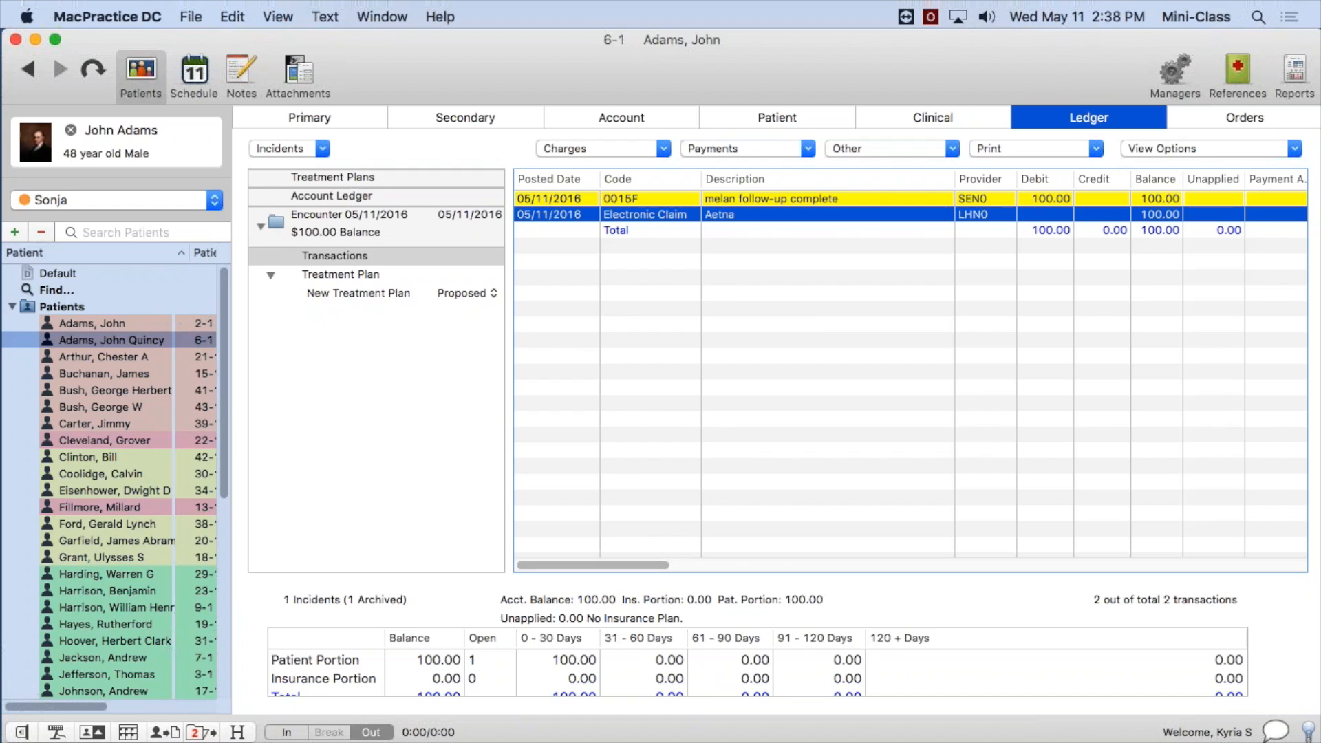
Switch to Stickies and bring up the note listing the 5 steps to set up Insurance Estimating.
left_click(766, 199)
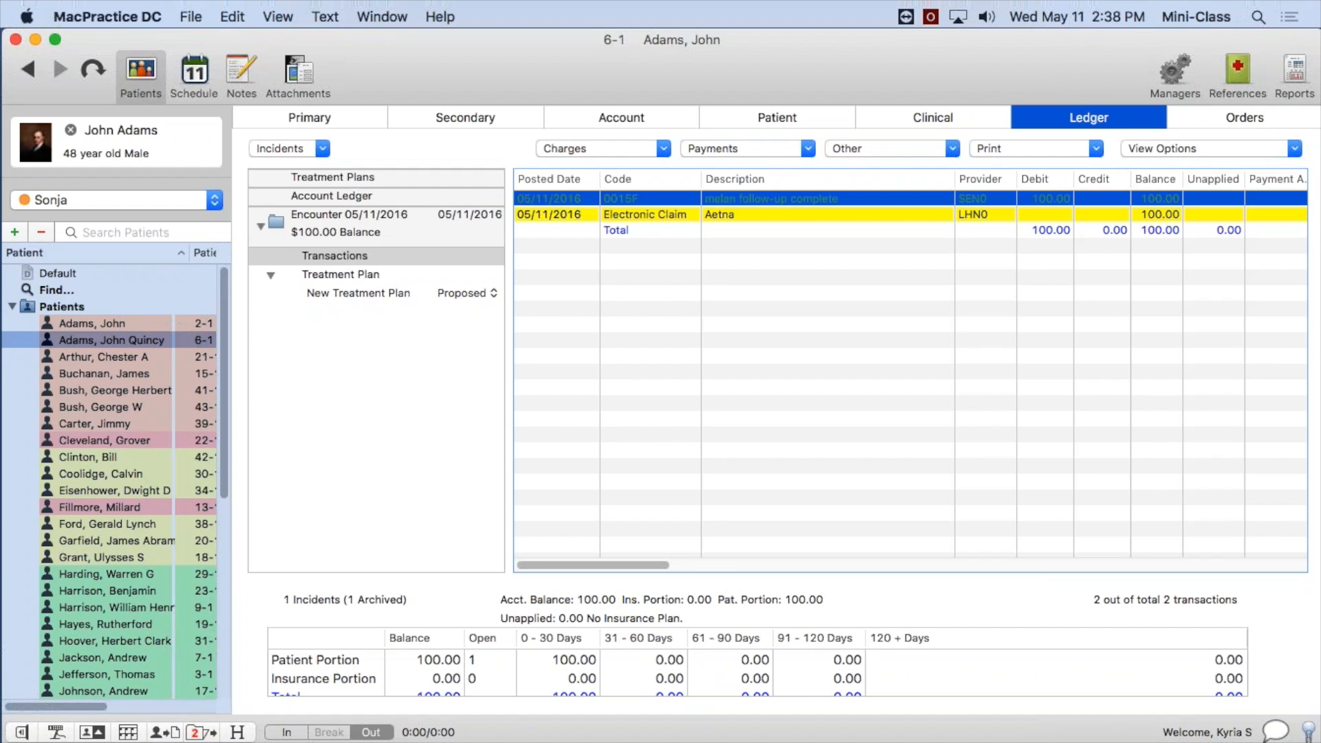
key("super+Tab")
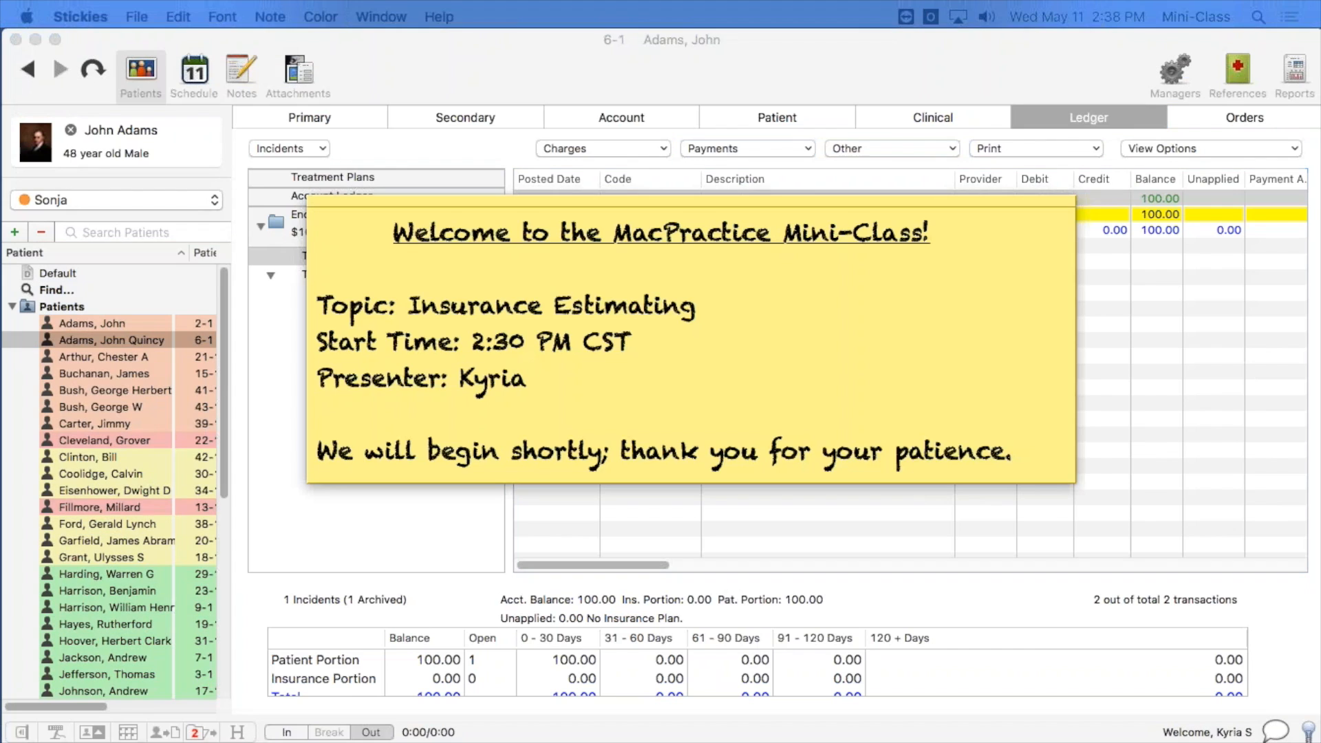
key("super+Tab")
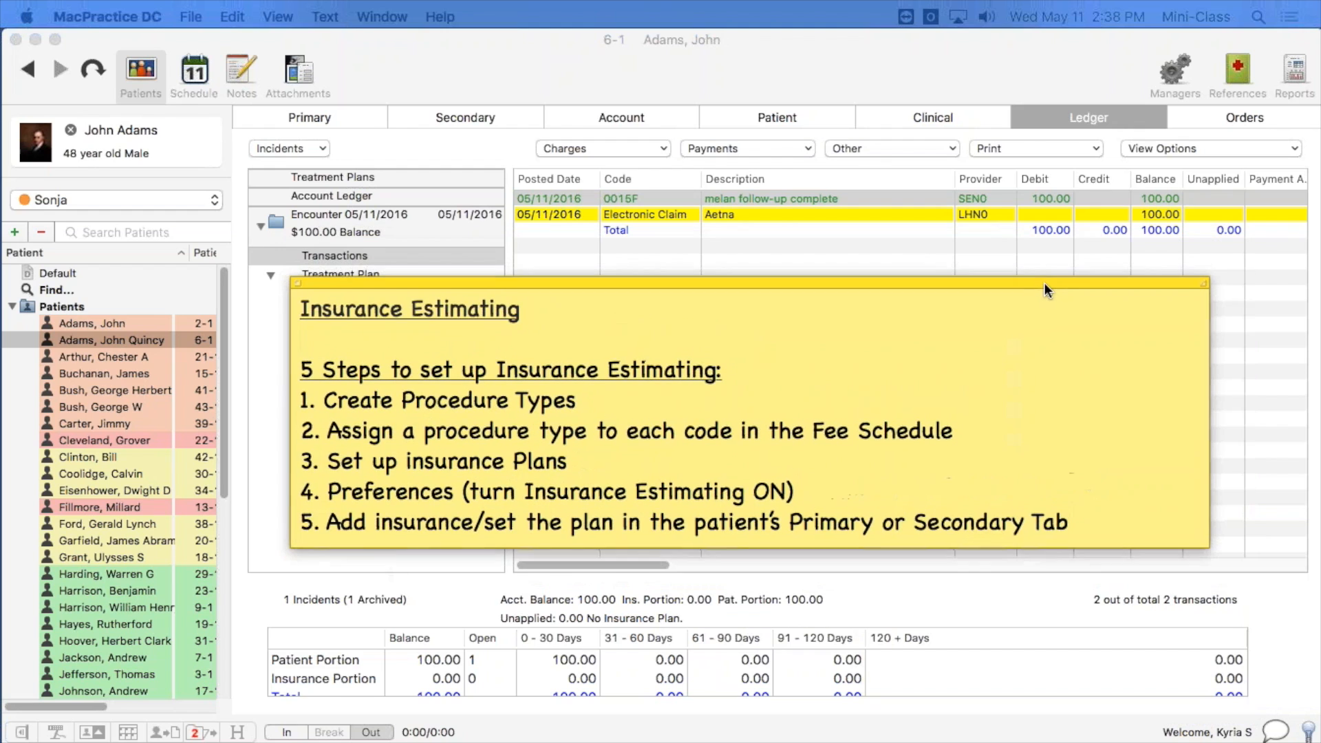
left_click(1045, 290)
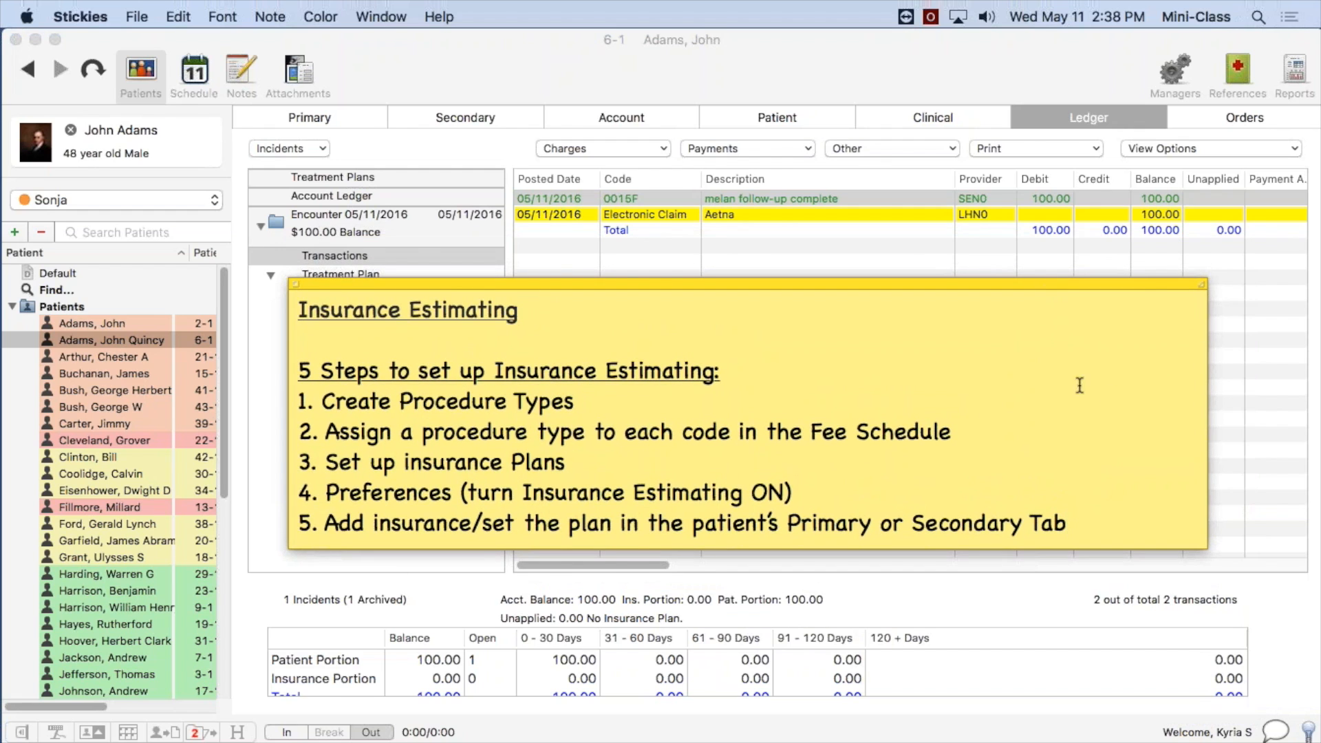
Delete the "Insurance Estimating" heading and the blank line below it, and shorten the note to fit the five steps.
left_click_drag(516, 340, 291, 307)
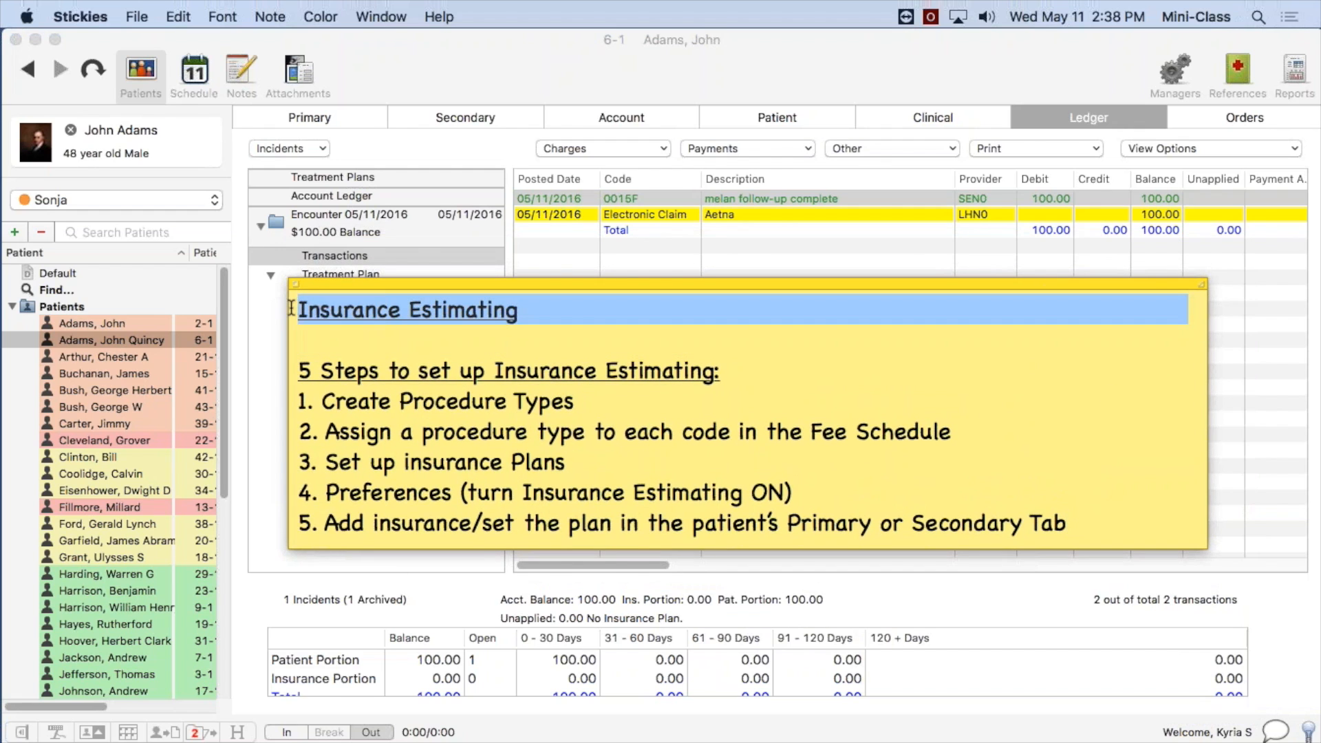
key("BackSpace")
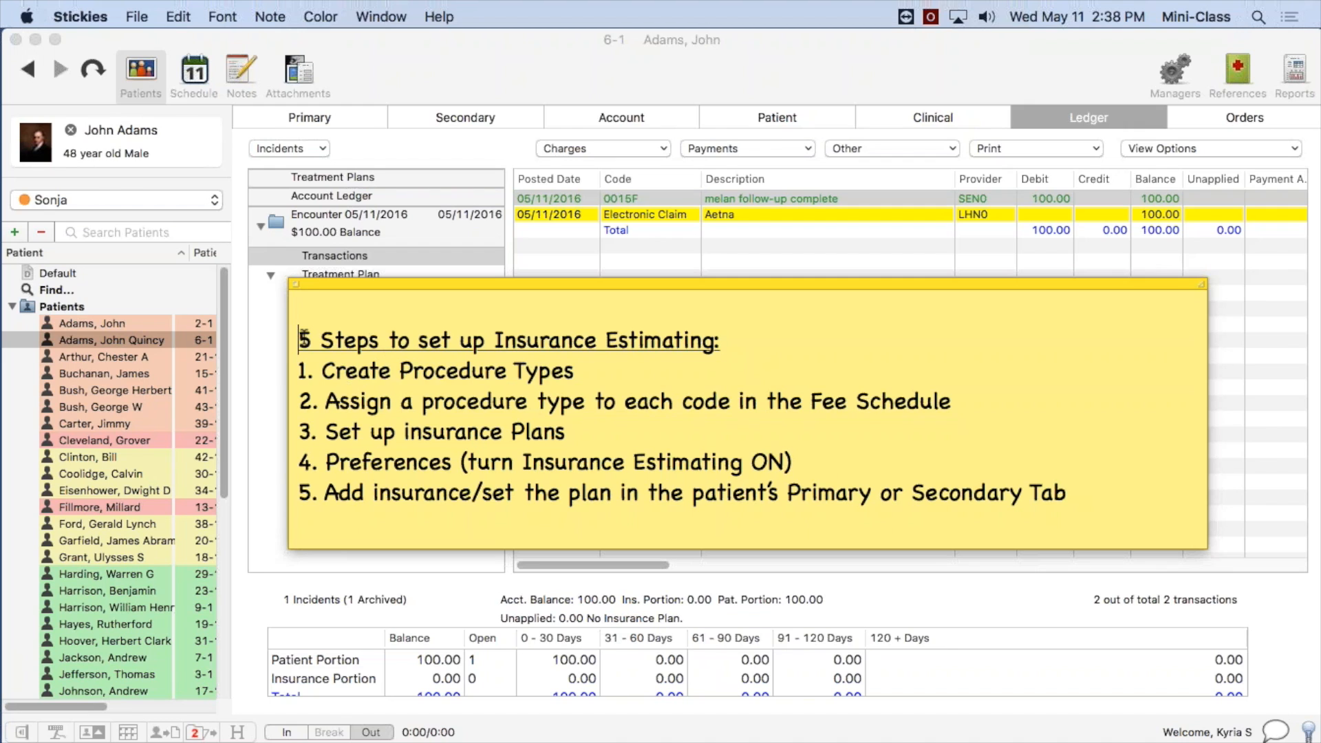
key("BackSpace")
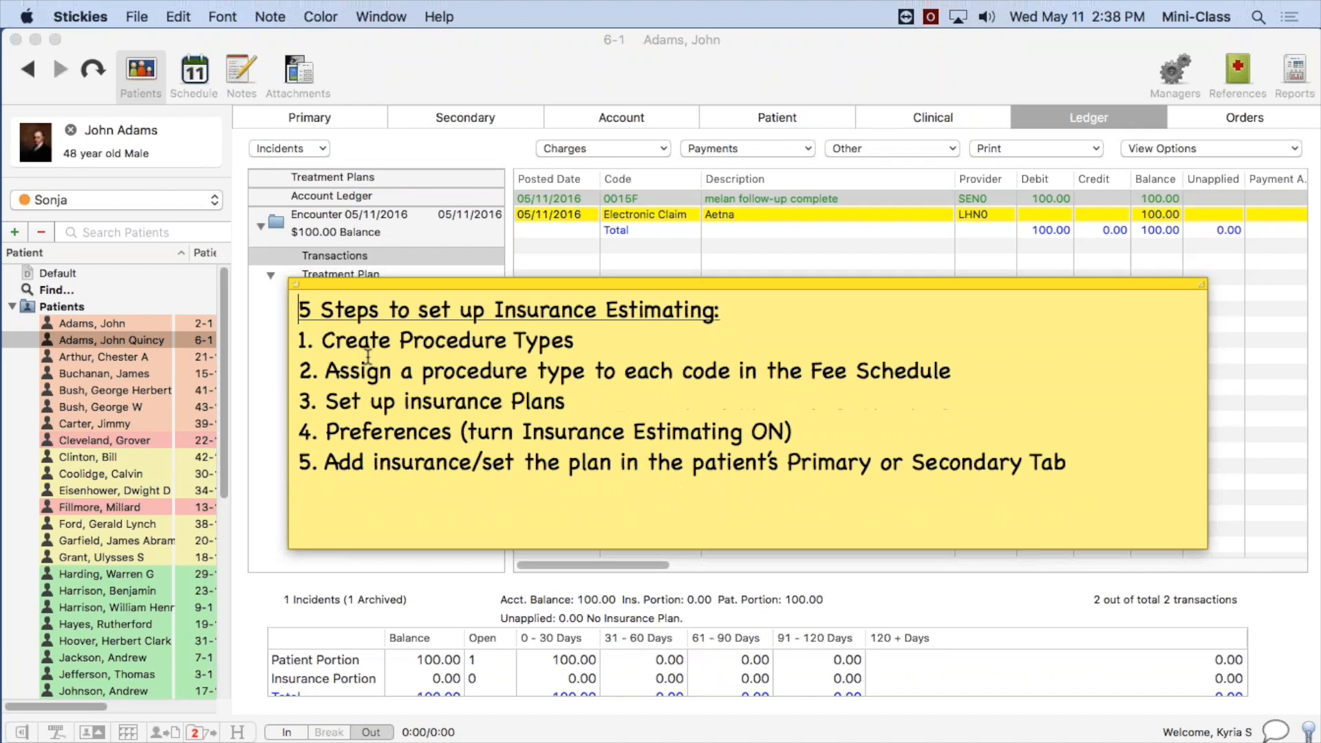
left_click_drag(524, 548, 524, 495)
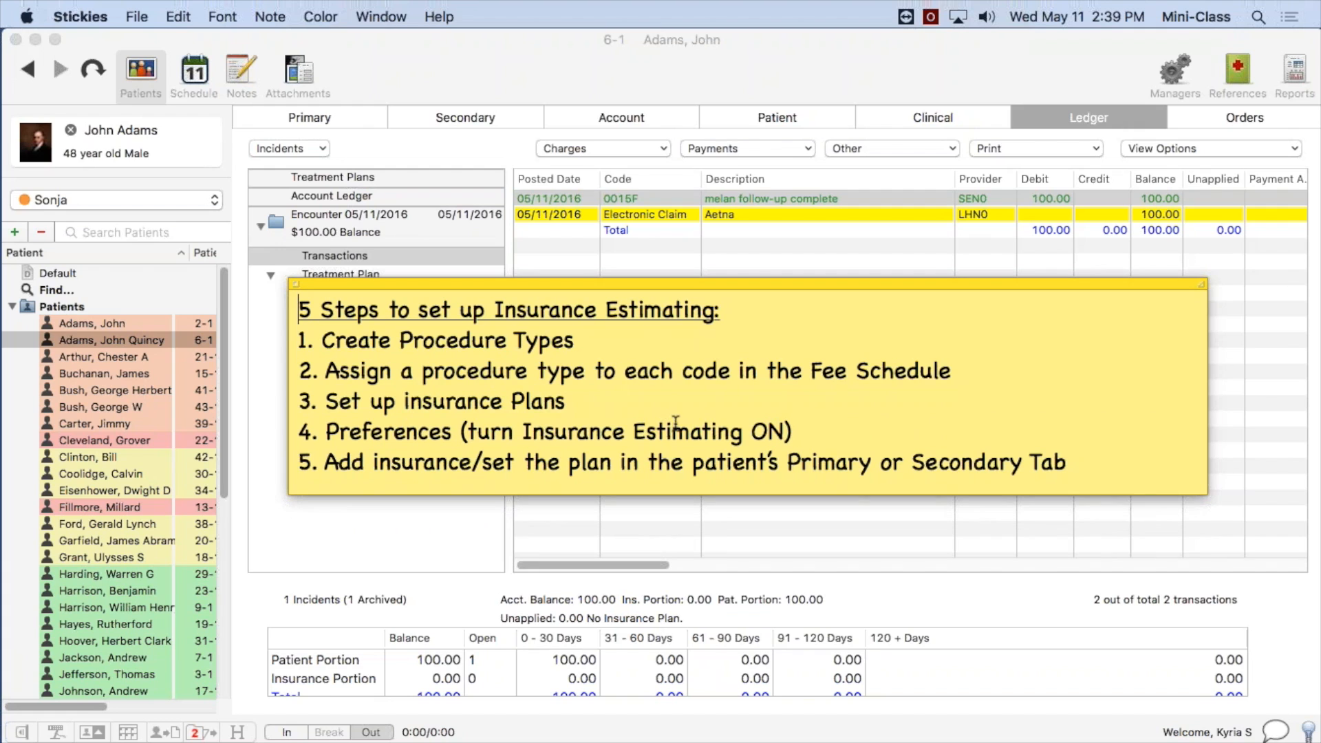
Highlight "Create Procedure Types" in the note and move the note off-screen.
left_click_drag(576, 340, 321, 340)
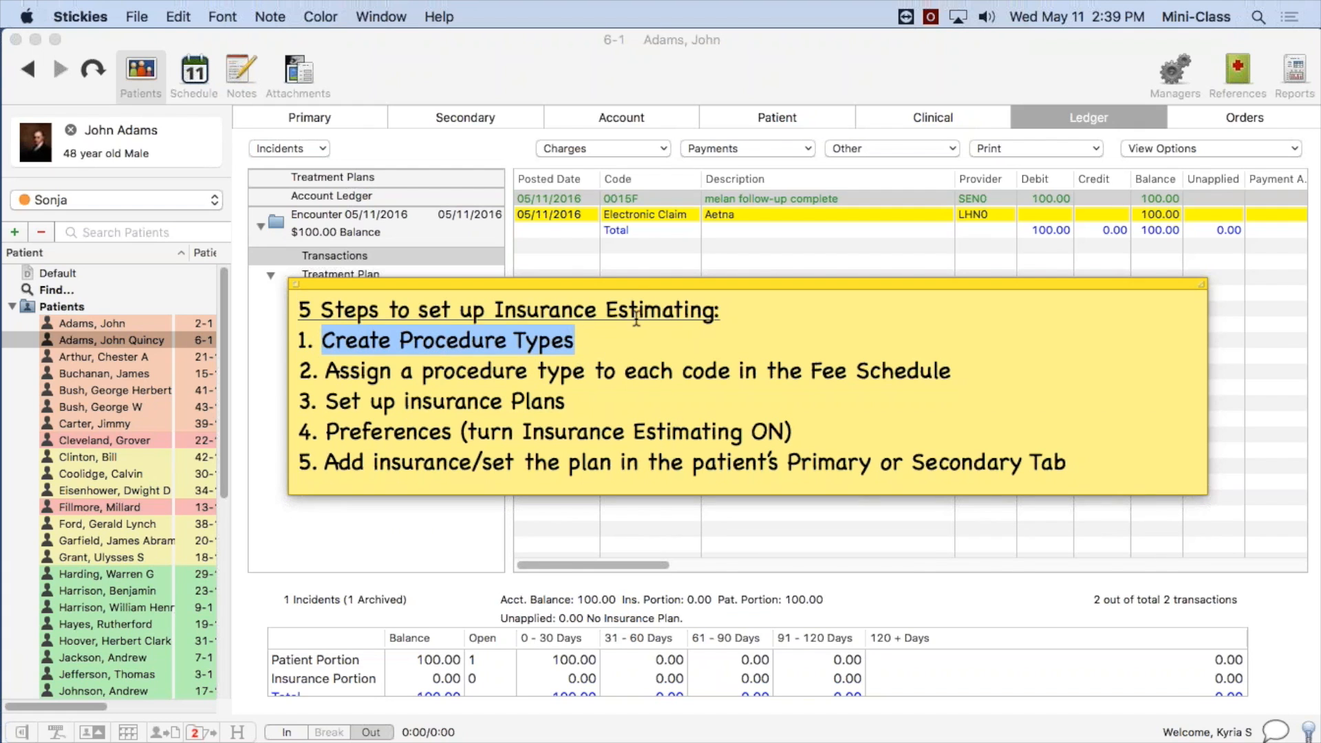
left_click_drag(638, 285, 1320, 337)
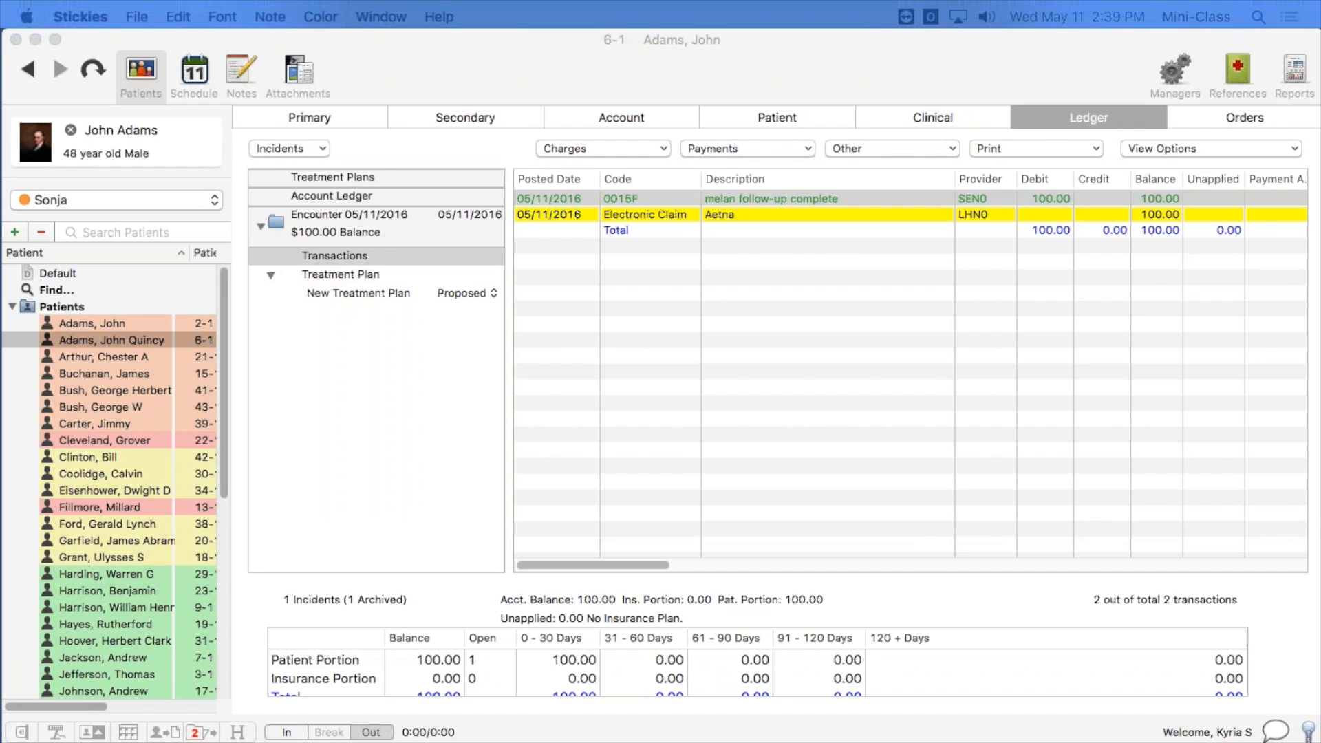
Switch to MacPractice DC and open the Procedure Types category in References.
left_click(1242, 51)
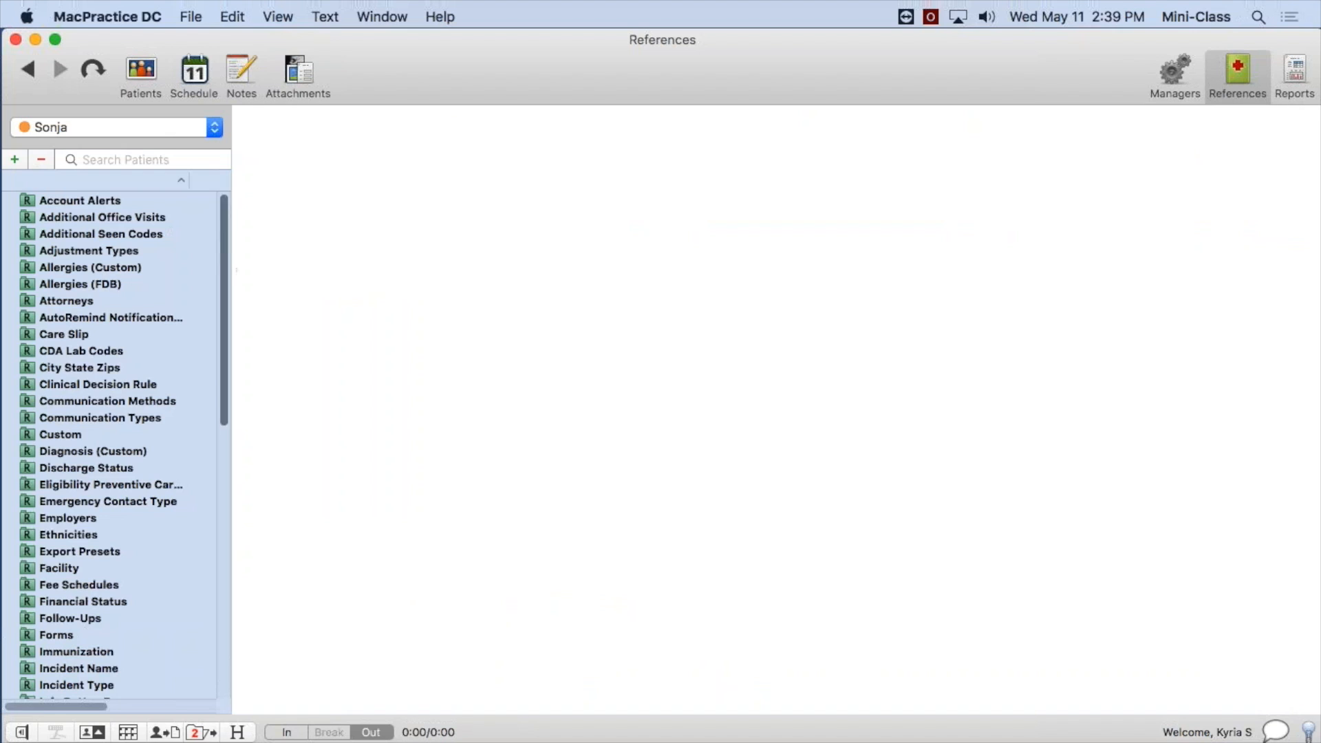
left_click_drag(225, 249, 211, 542)
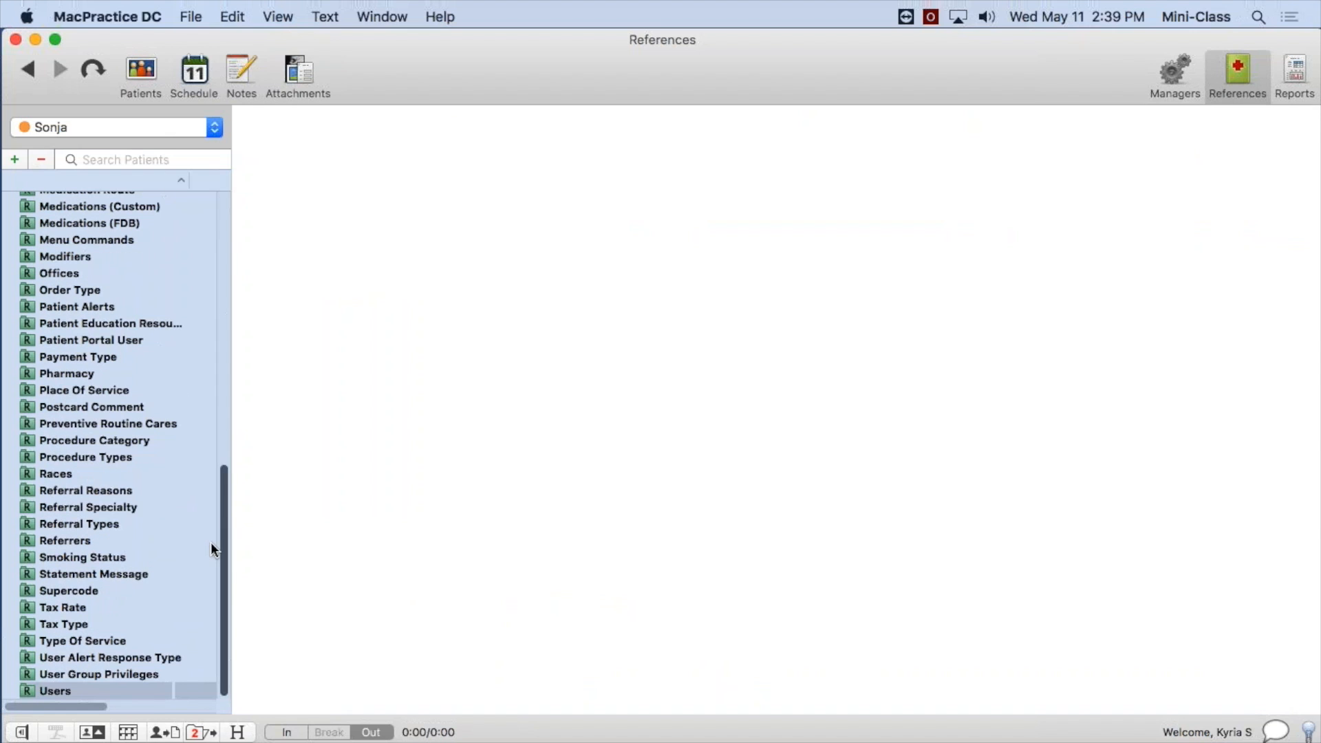
left_click(90, 454)
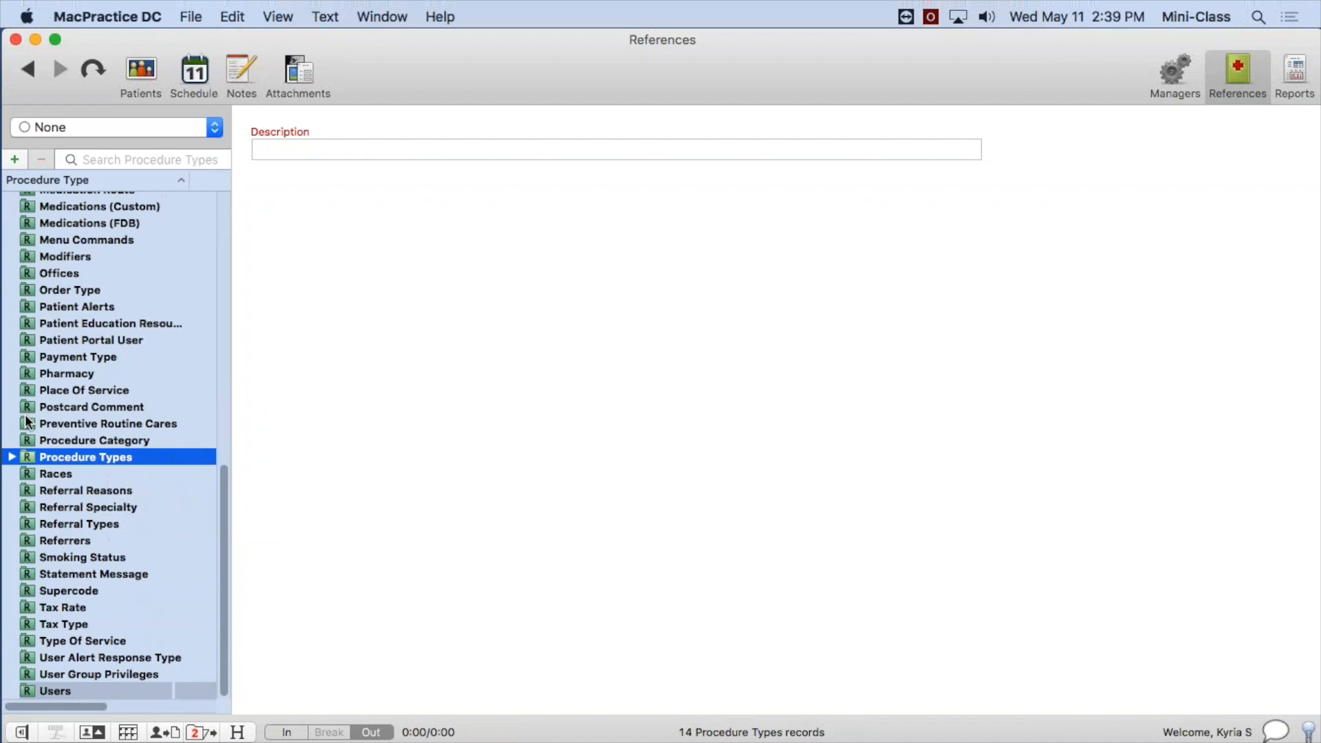
left_click(15, 161)
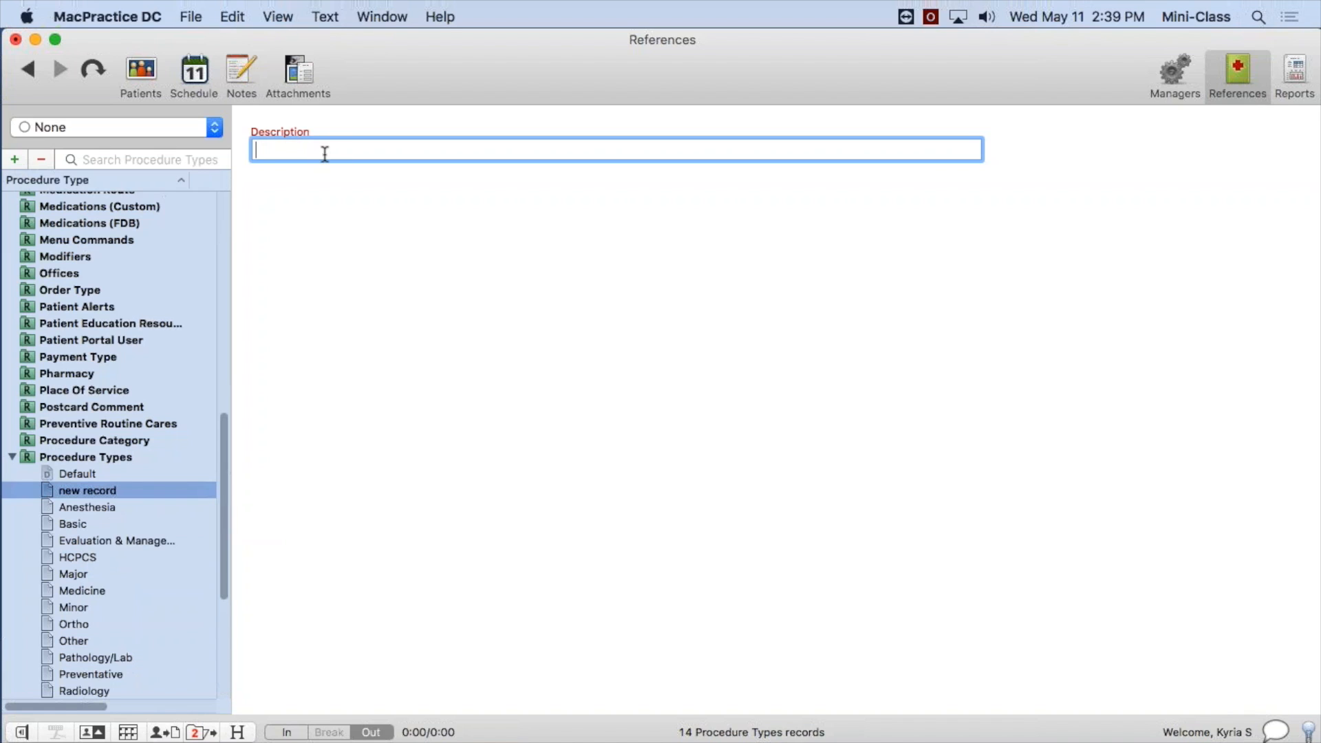
left_click(94, 491)
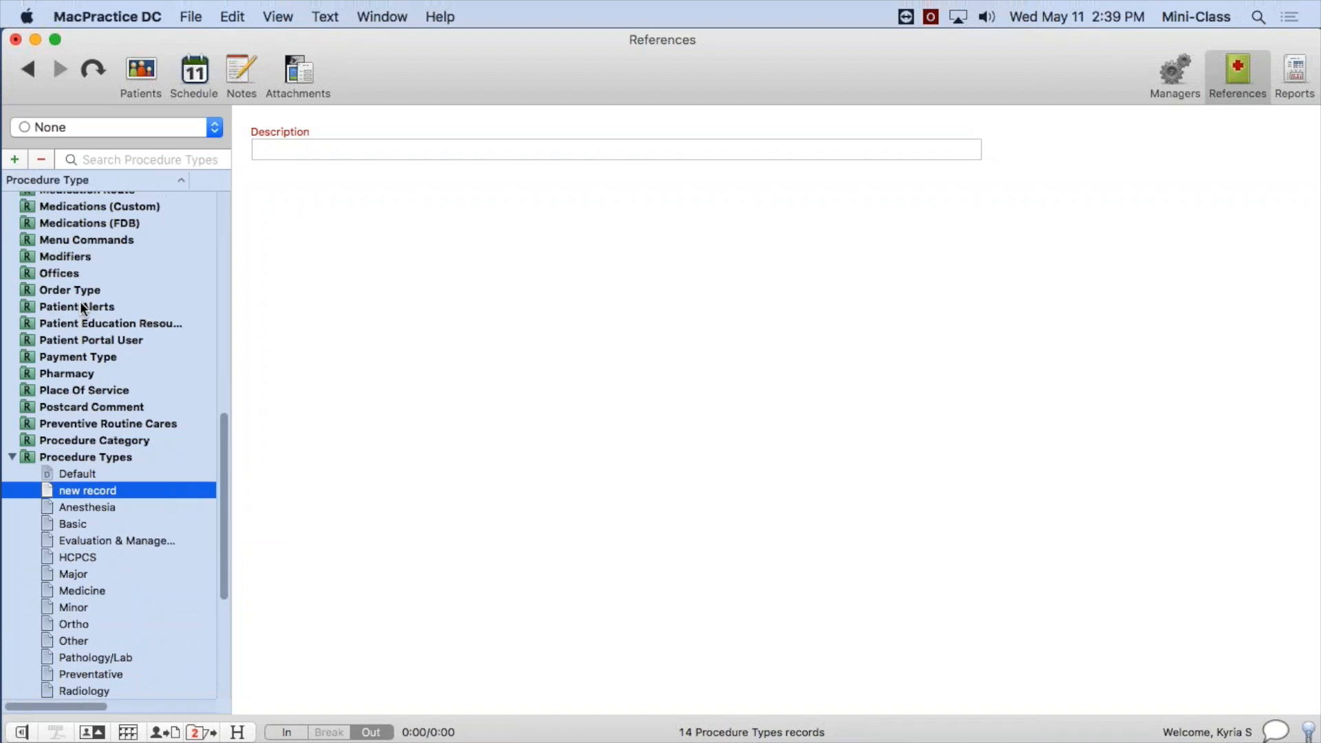
left_click(43, 160)
left_click(802, 205)
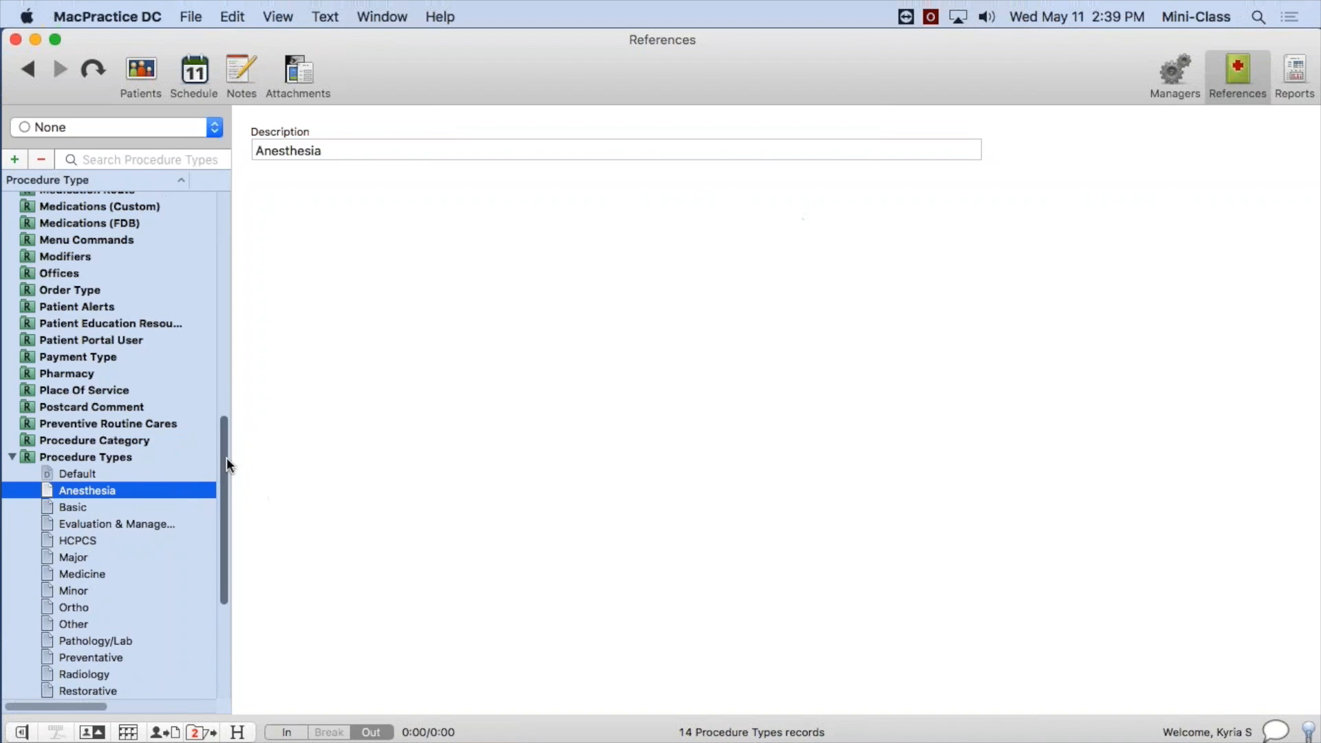
Look over the existing procedure types, including the Anesthesia and Basic records, and collapse the Procedure Types list.
scroll(226, 547, "down", 5)
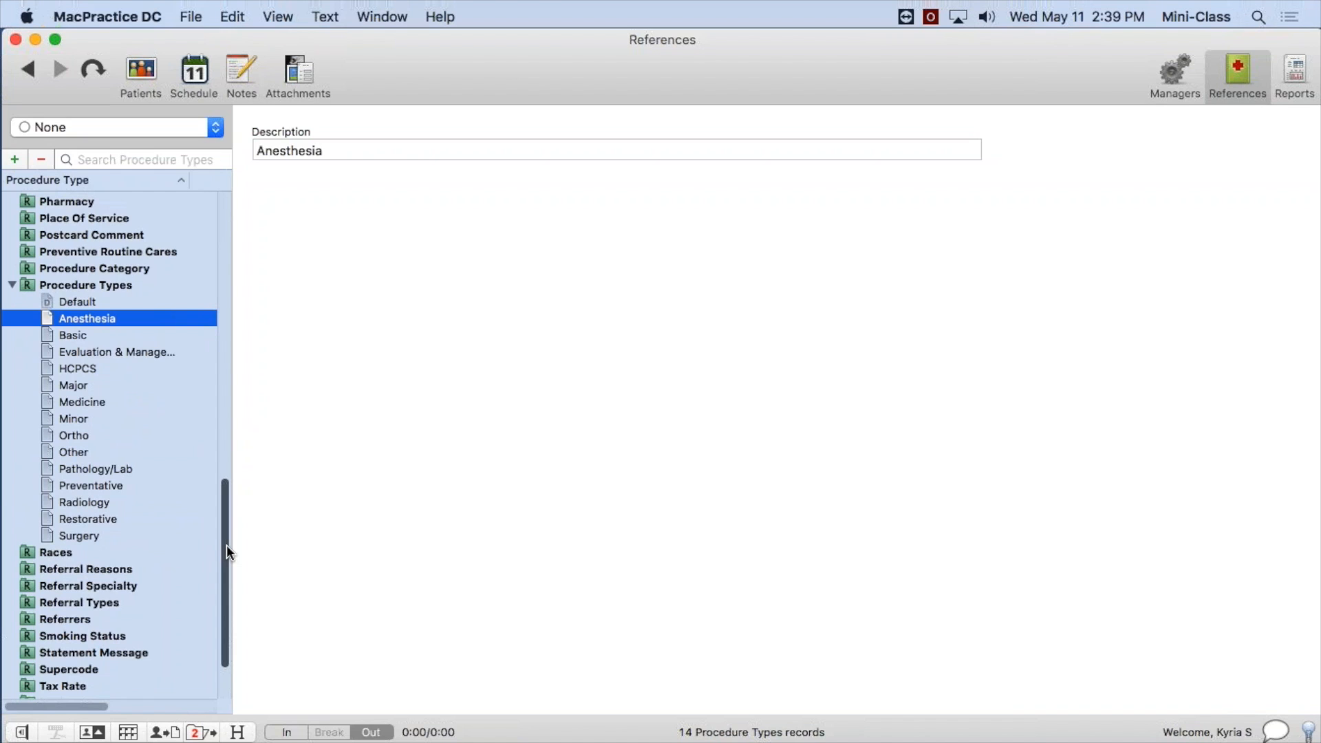
left_click(101, 335)
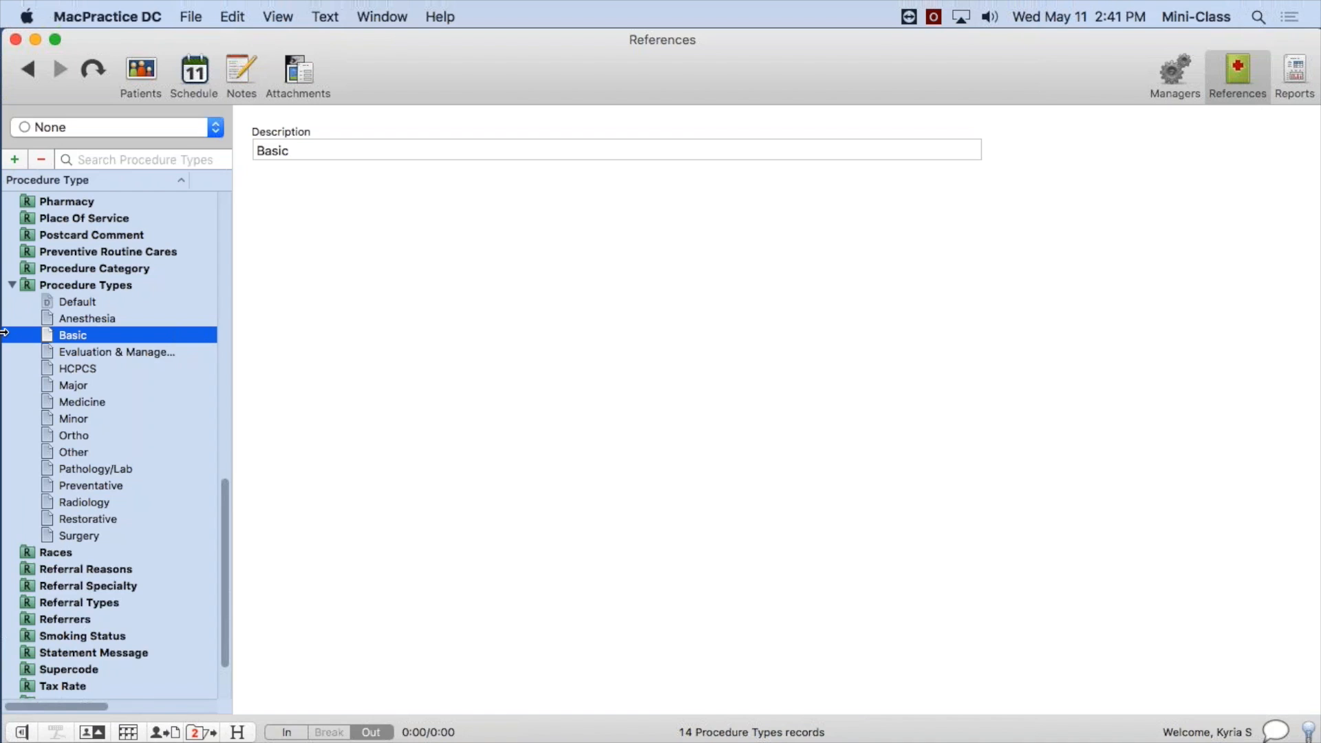
left_click(84, 320)
left_click(91, 333)
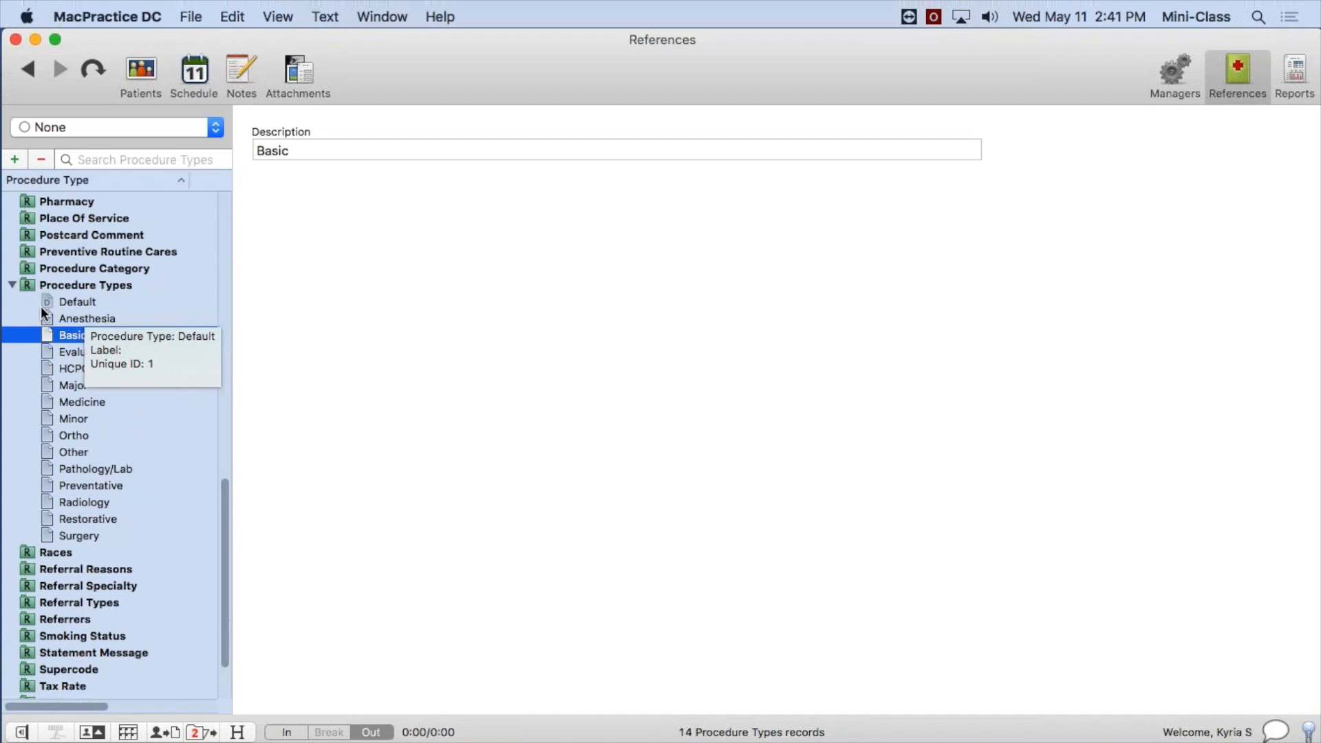
left_click(13, 284)
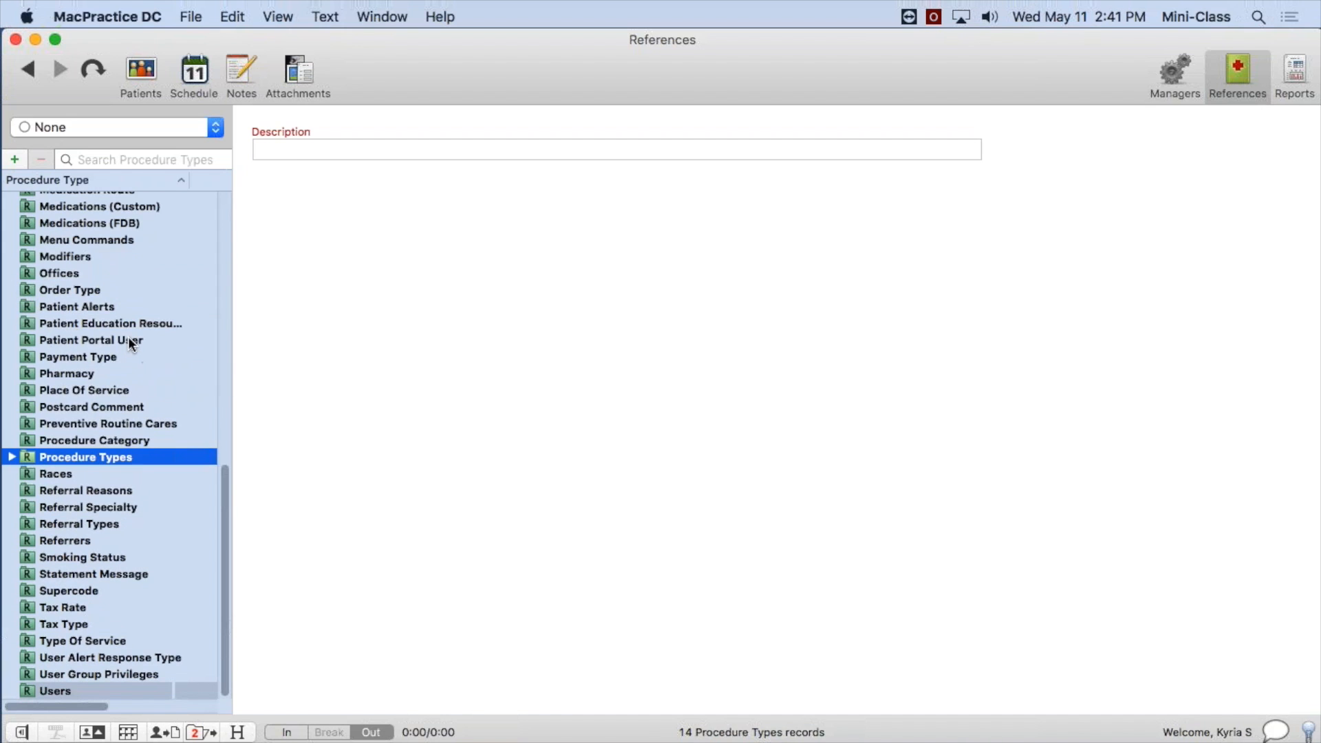
scroll(128, 340, "up", 4)
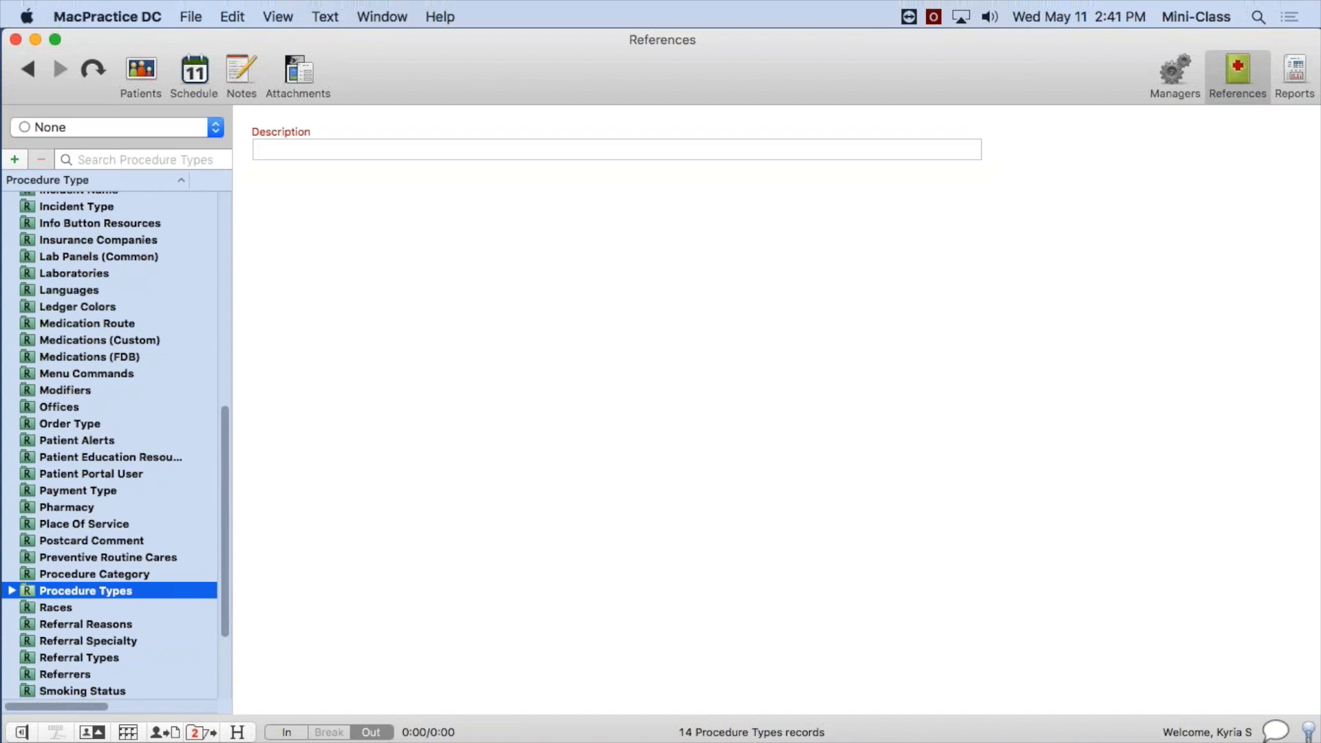
Highlight step 2, "Assign a procedure type to each code in the Fee Schedule", in the setup note and move the note off-screen.
left_click_drag(1320, 474, 673, 243)
left_click(935, 332)
left_click_drag(937, 332, 528, 332)
left_click_drag(984, 331, 288, 328)
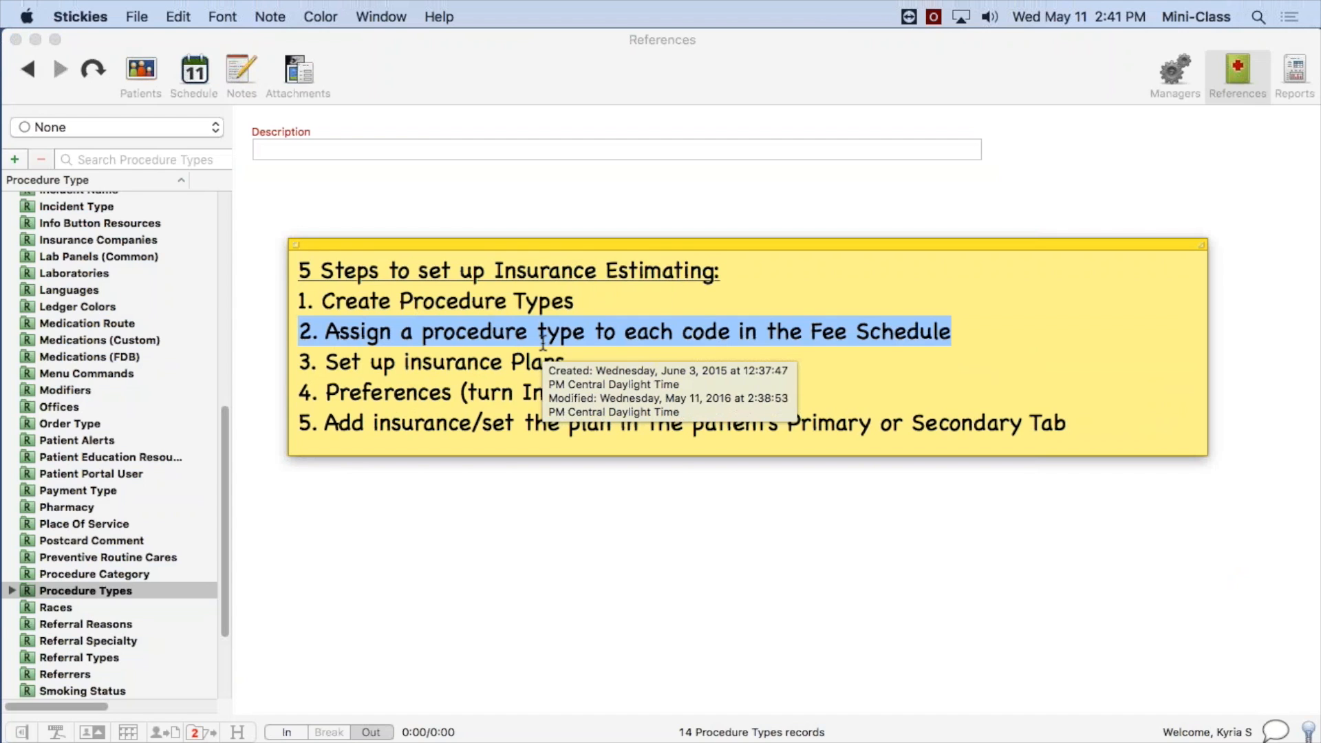
left_click_drag(592, 242, 1320, 269)
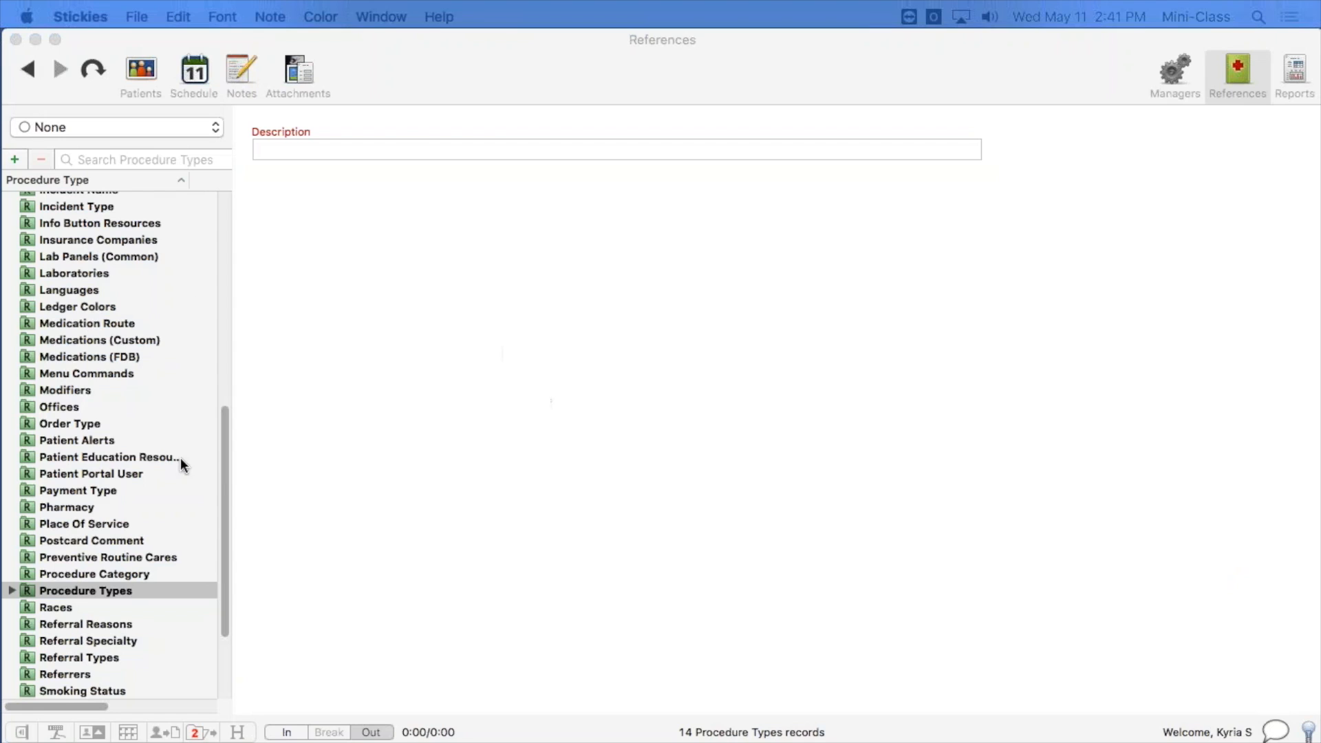
Expand Fee Schedules in the MacPractice DC references and open the Dental Fee Schedule.
left_click_drag(227, 469, 230, 337)
left_click(80, 394)
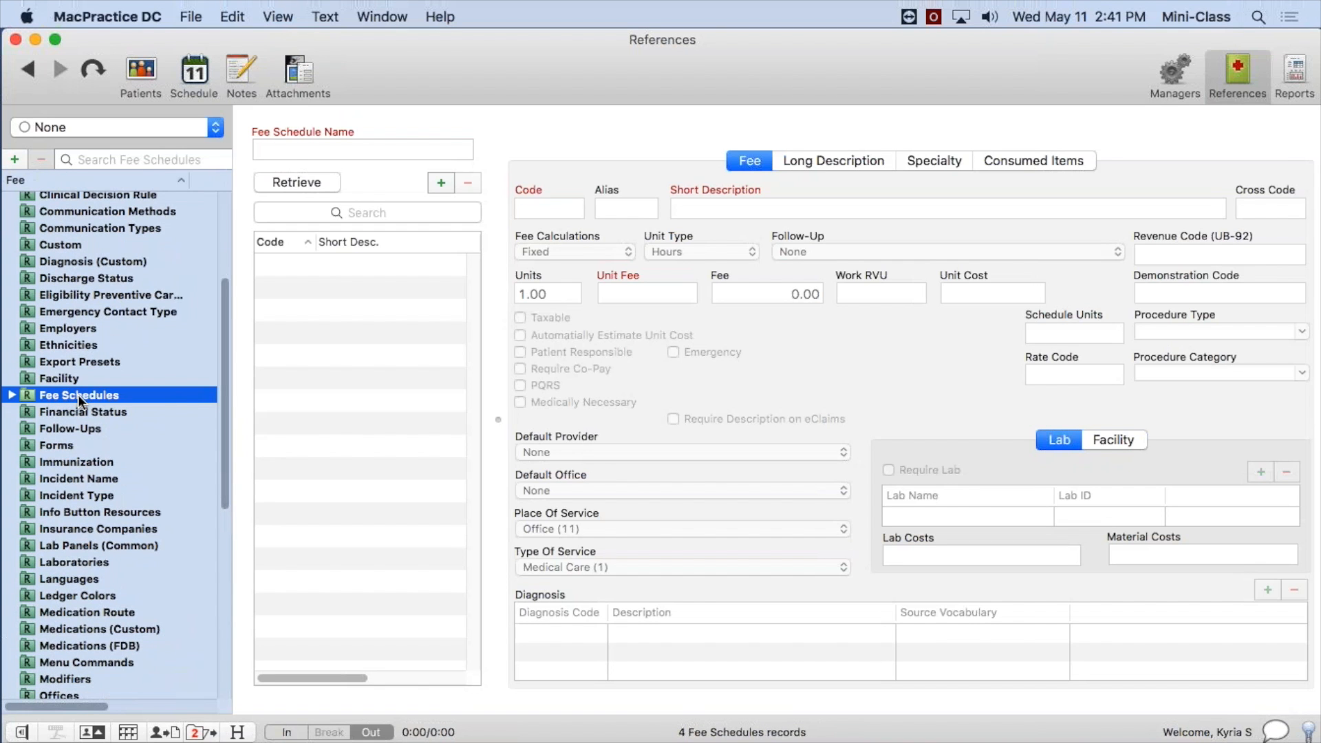
left_click(11, 395)
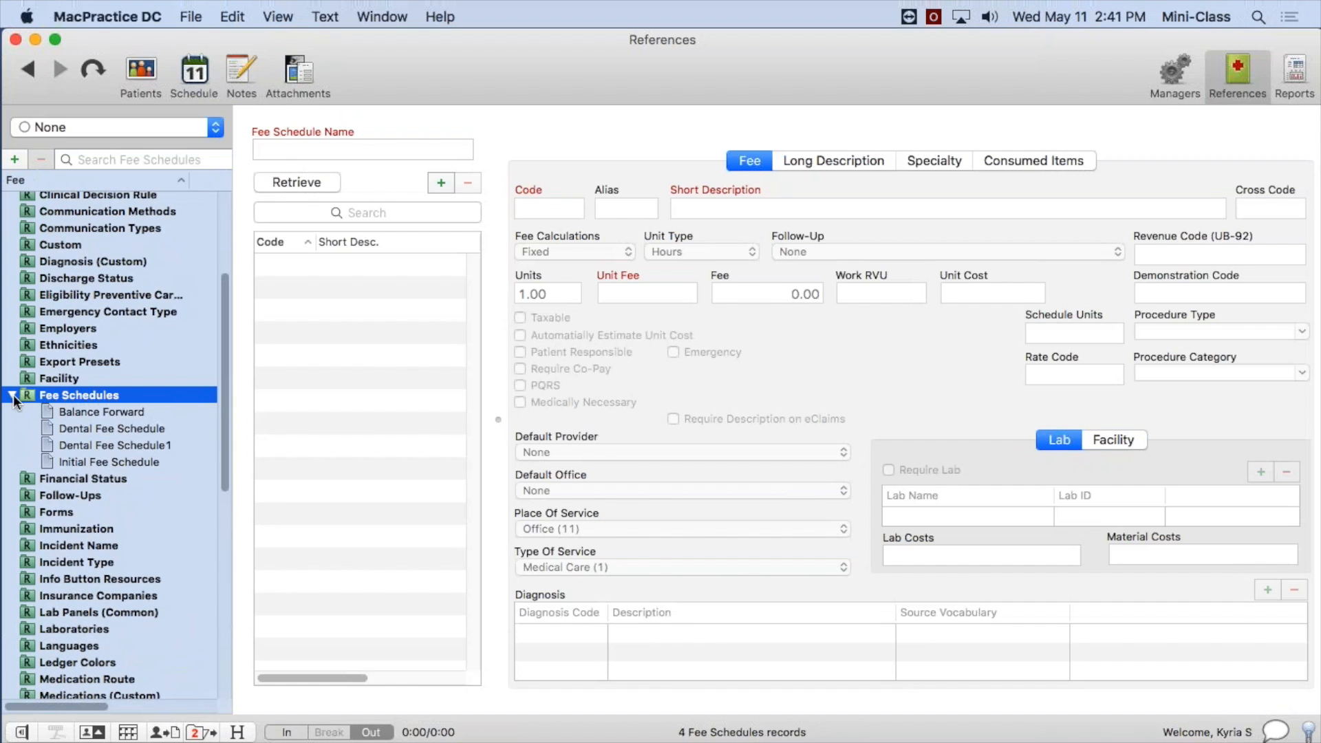
left_click(12, 395)
left_click(105, 429)
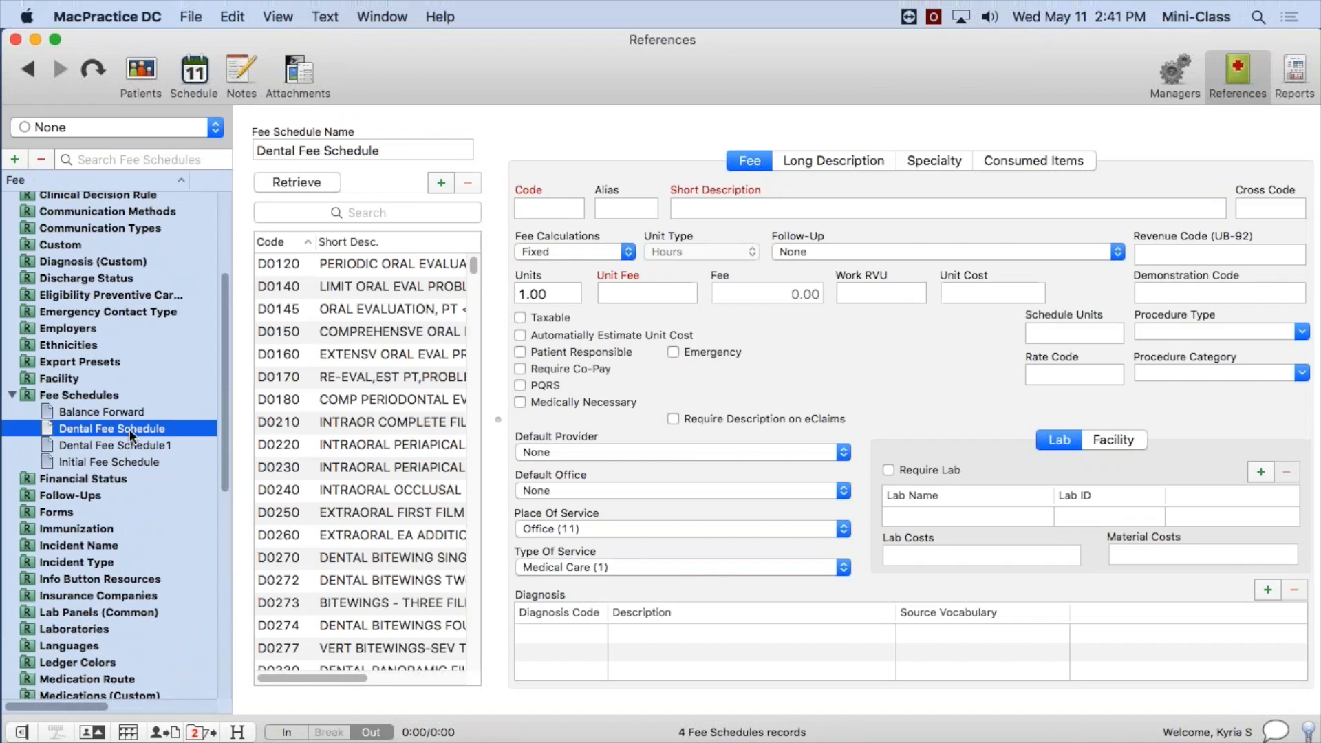
Open fee code D0120 in the Dental Fee Schedule and check its assigned procedure type.
left_click(372, 263)
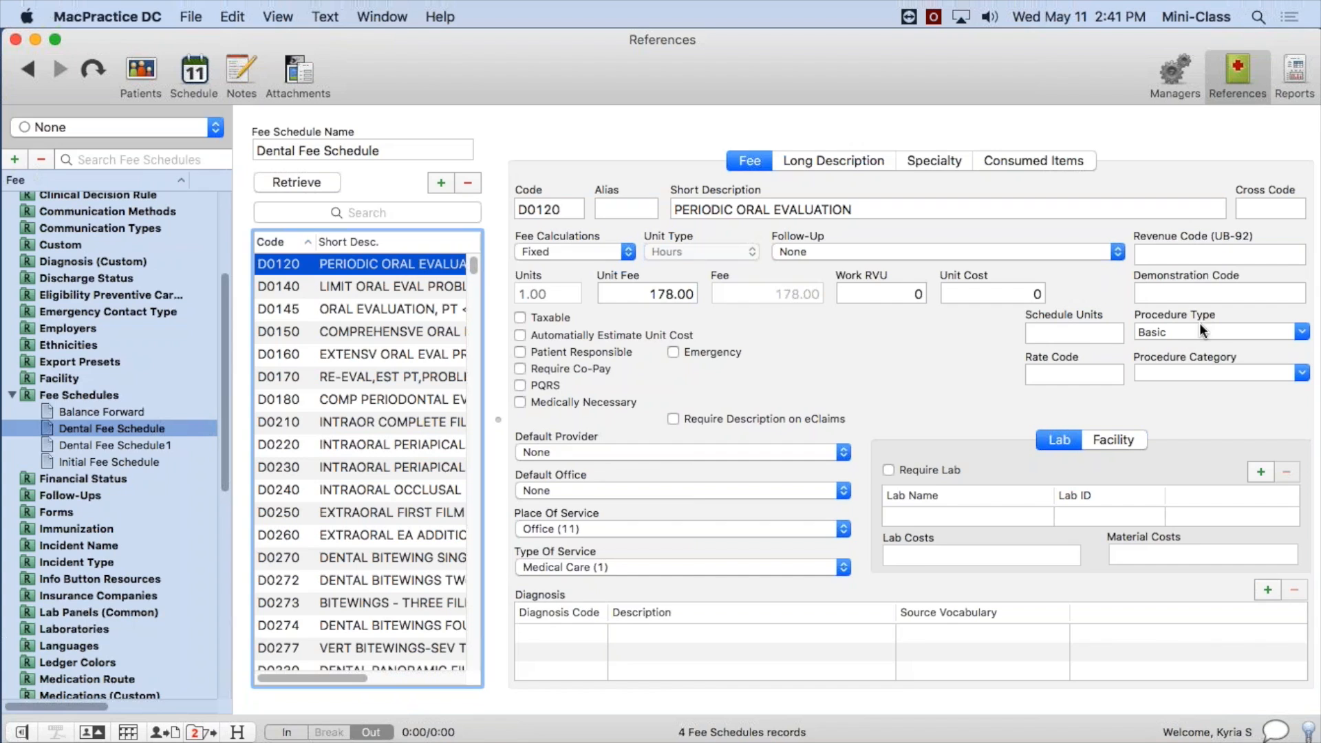
left_click(1218, 333)
left_click_drag(1218, 333, 1067, 334)
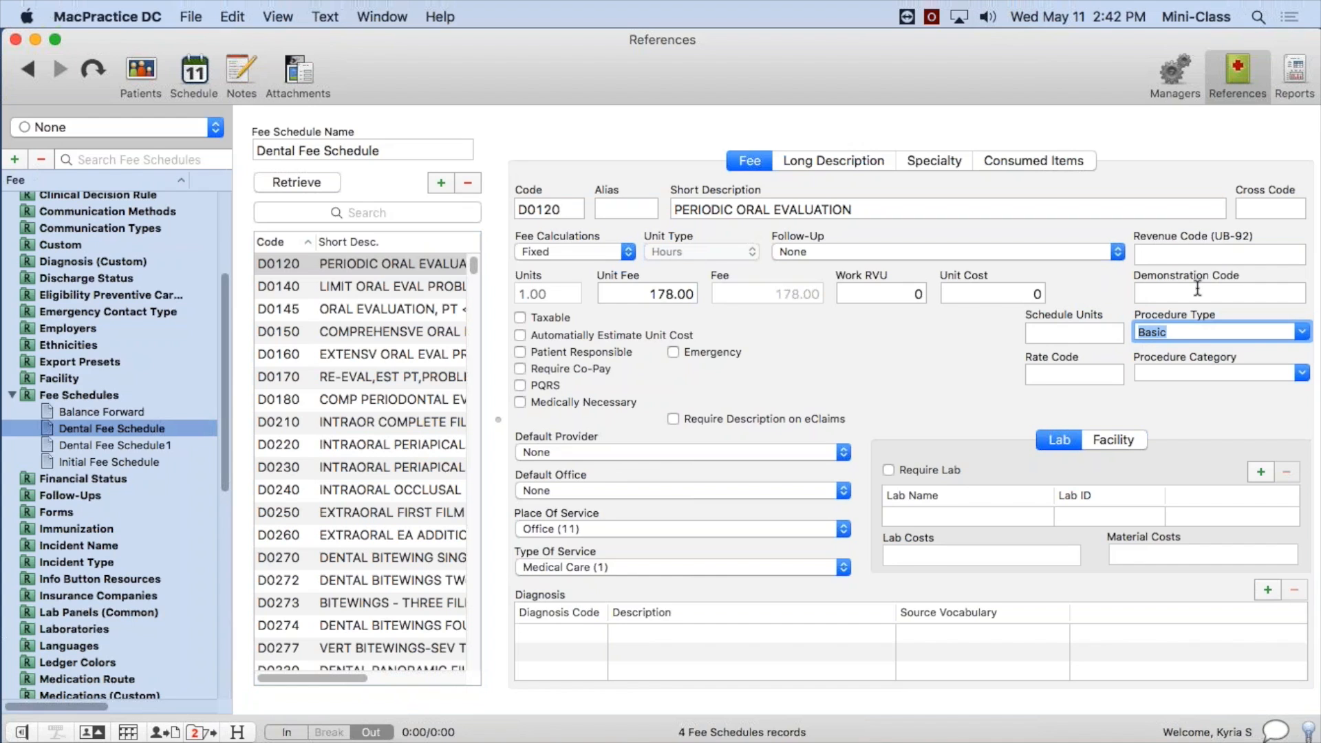
In the Database Utilities manager, search for "update pr" and select the Update Procedure Type by code utility.
left_click(1171, 70)
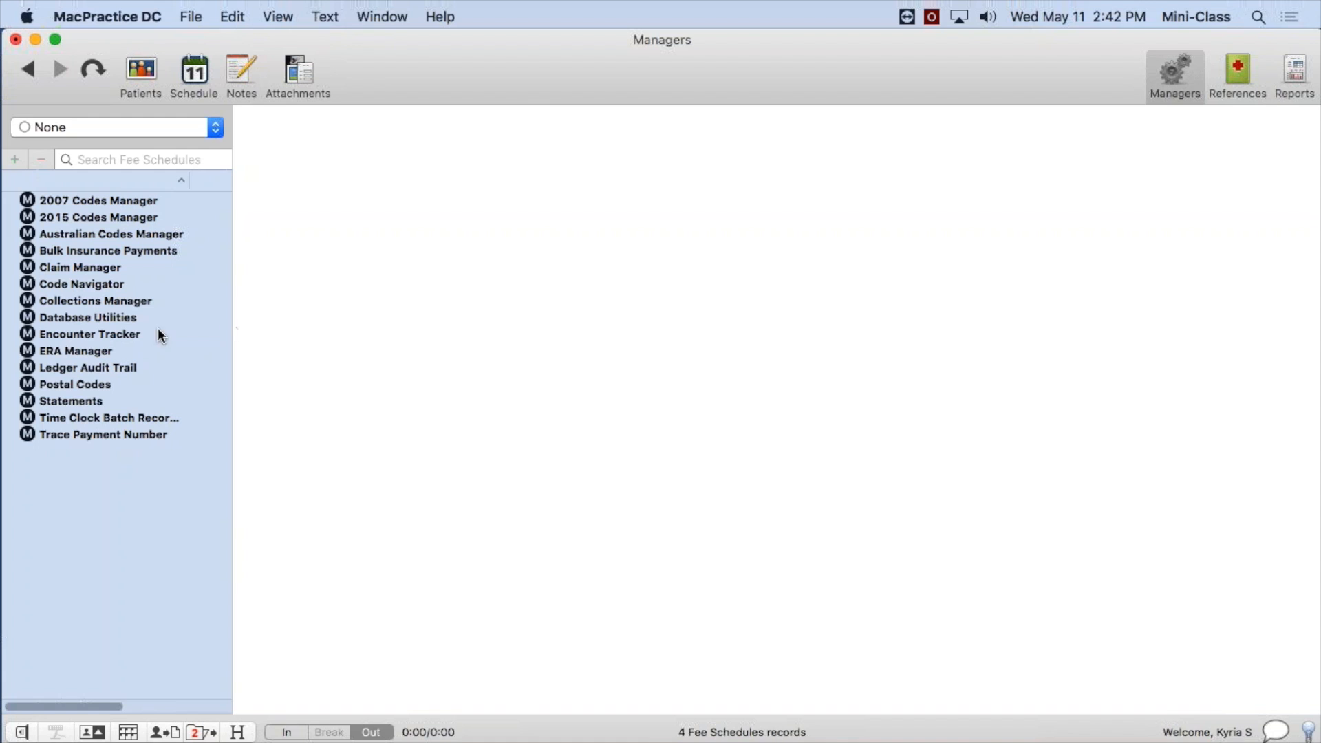
left_click(57, 316)
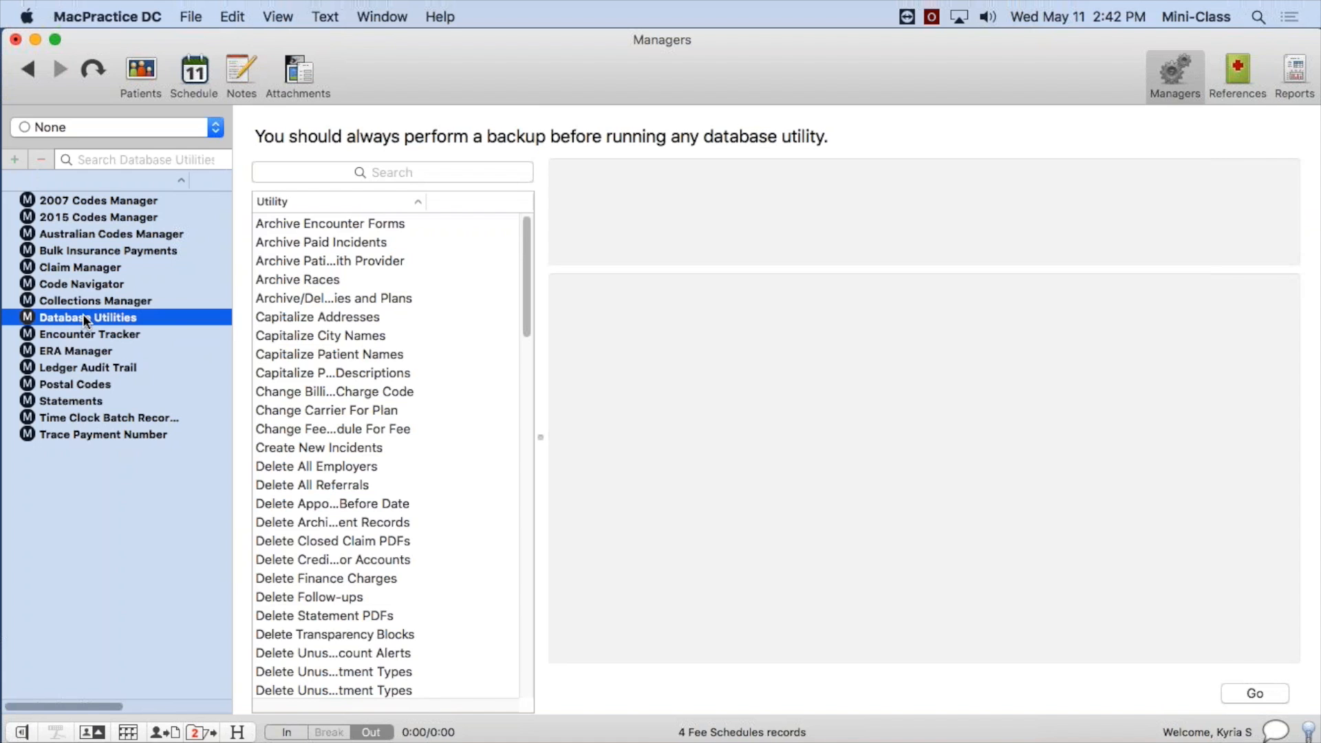
left_click(385, 170)
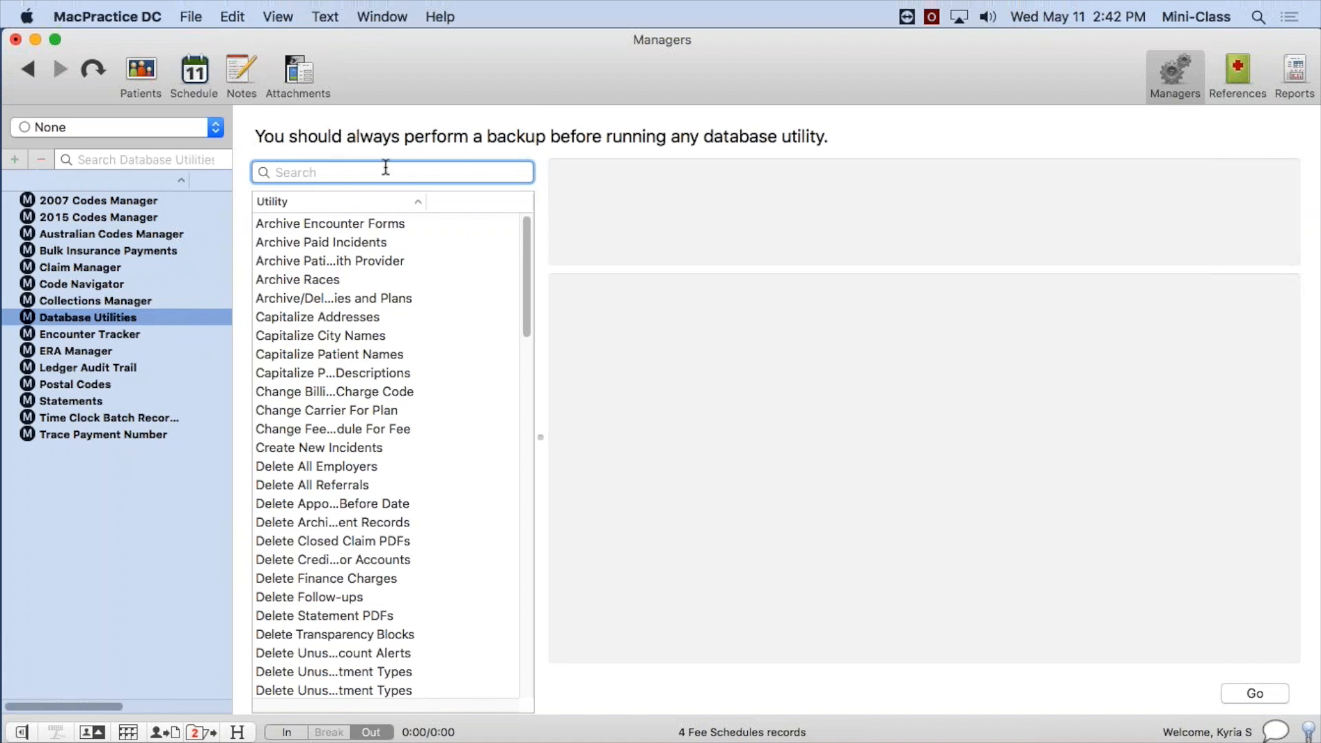
type("upda")
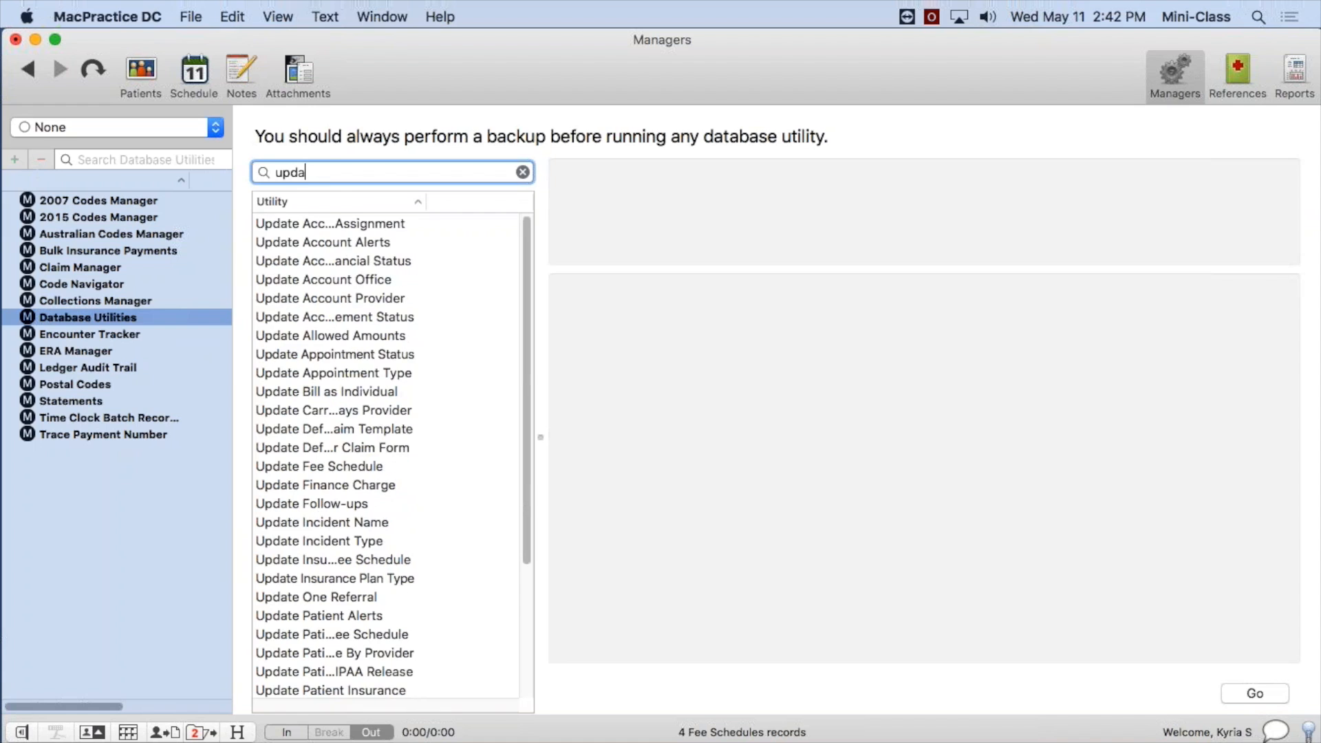
type("te pr")
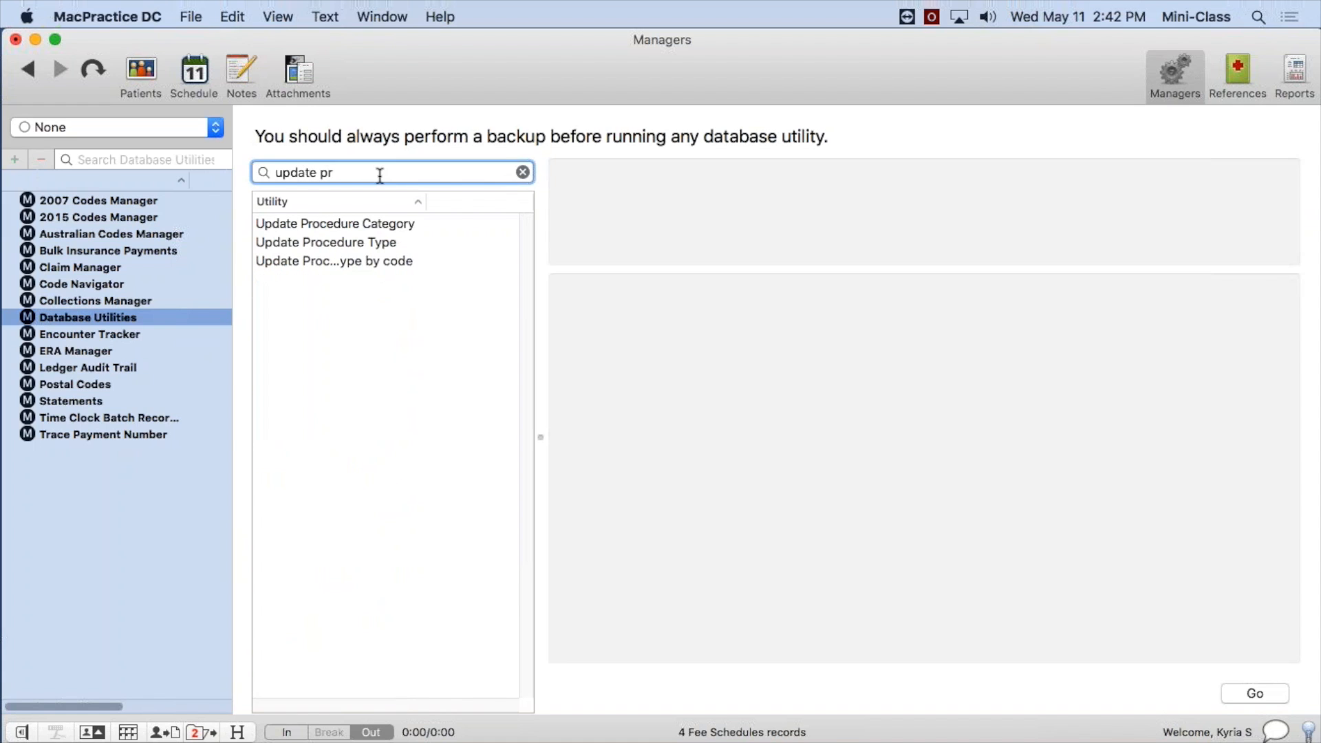
left_click_drag(424, 201, 495, 210)
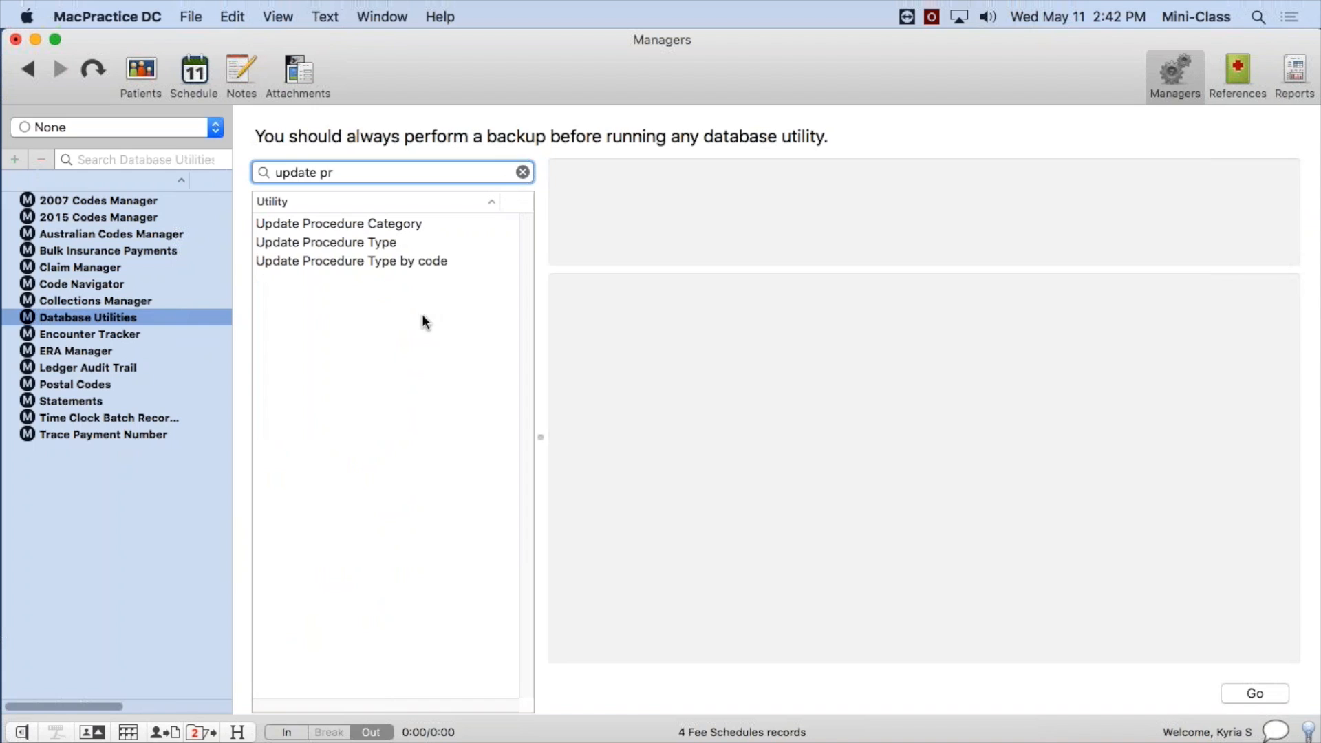
left_click(336, 261)
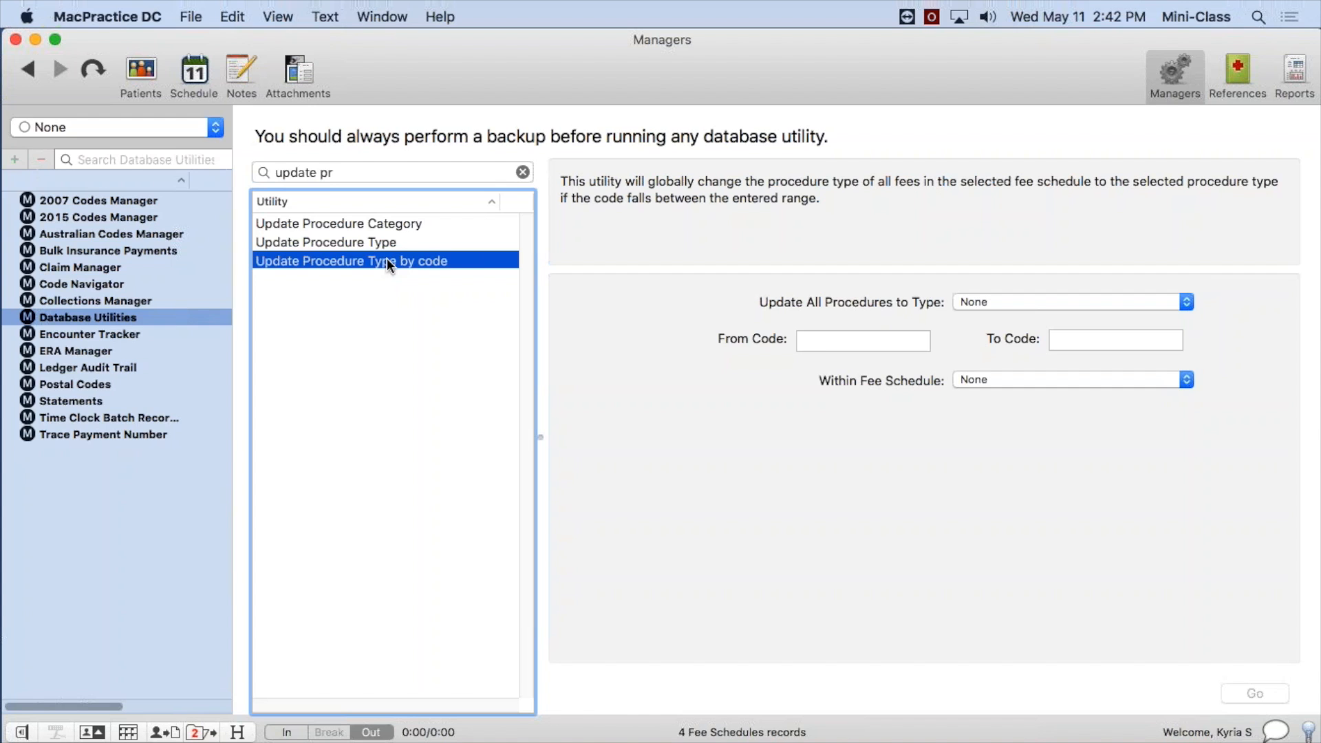
Set the utility to update codes D0120 through D0199 to the Restorative procedure type.
left_click(1041, 308)
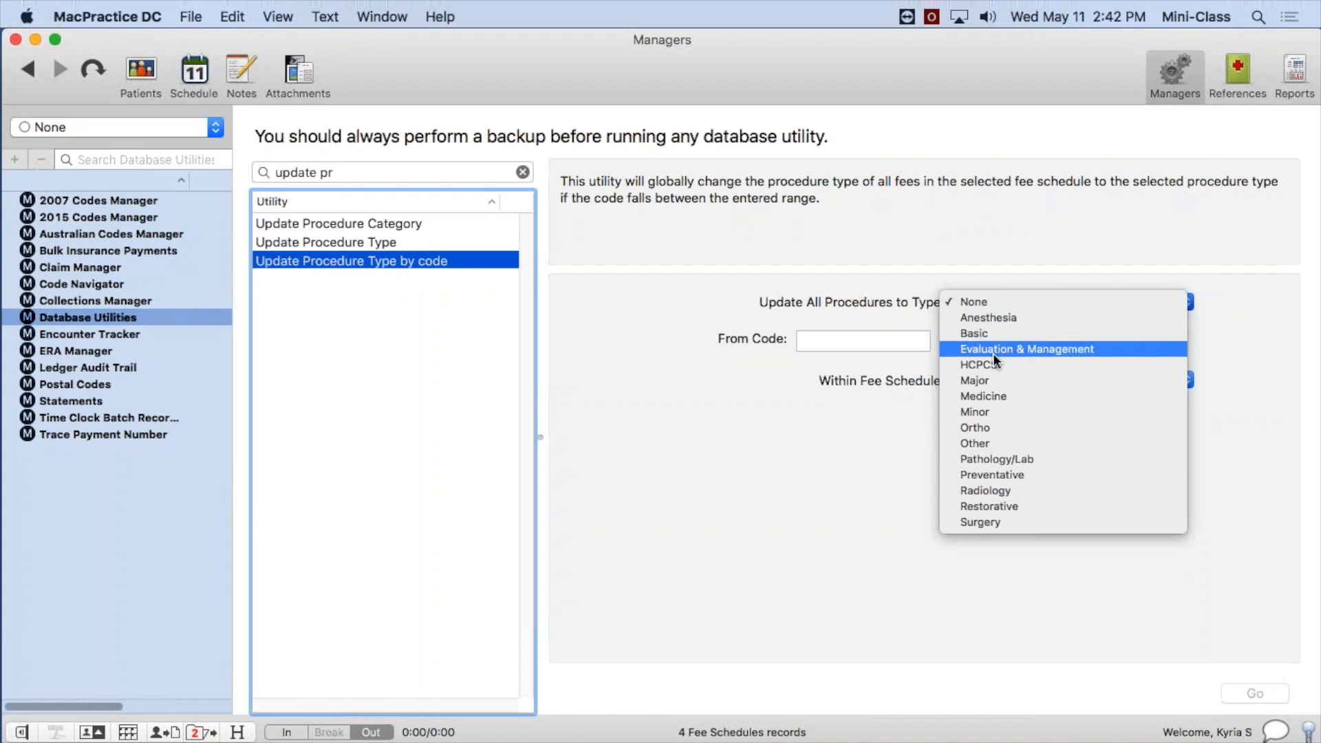
left_click(1012, 506)
left_click(864, 349)
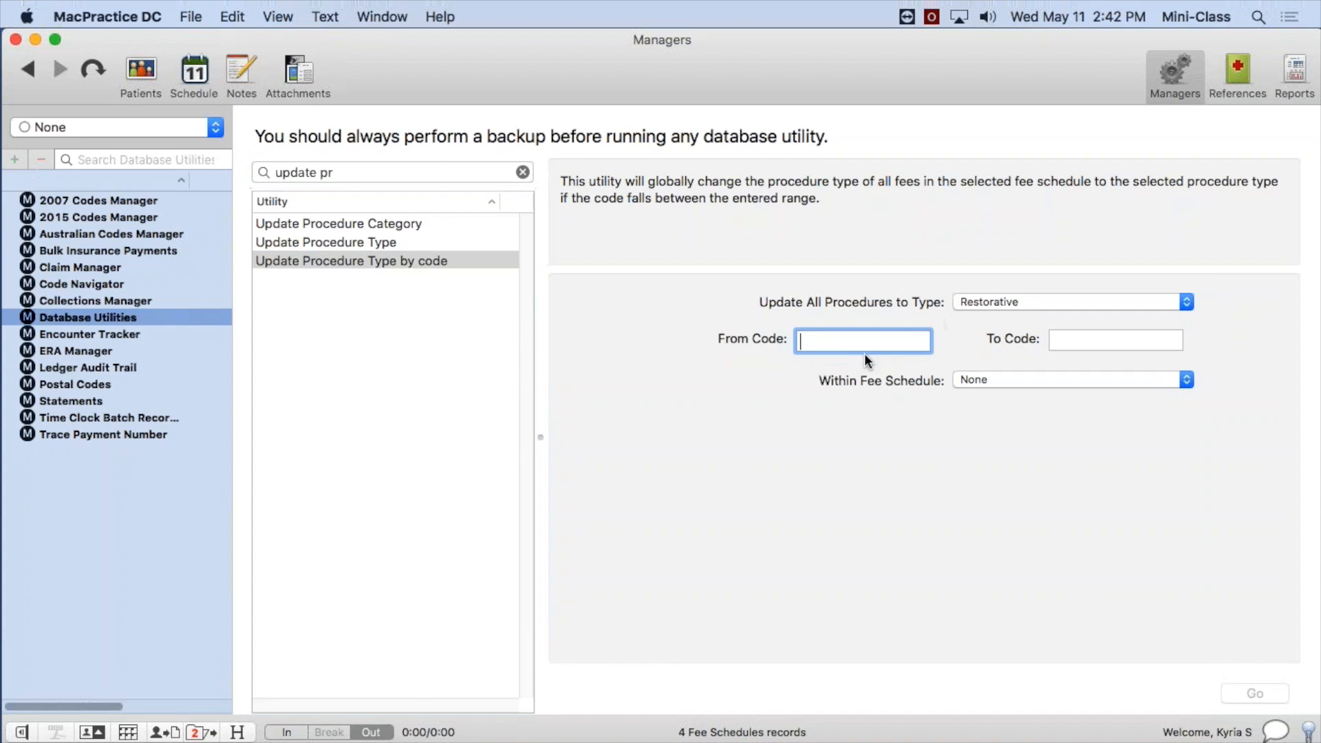
type("D0120")
left_click(1073, 341)
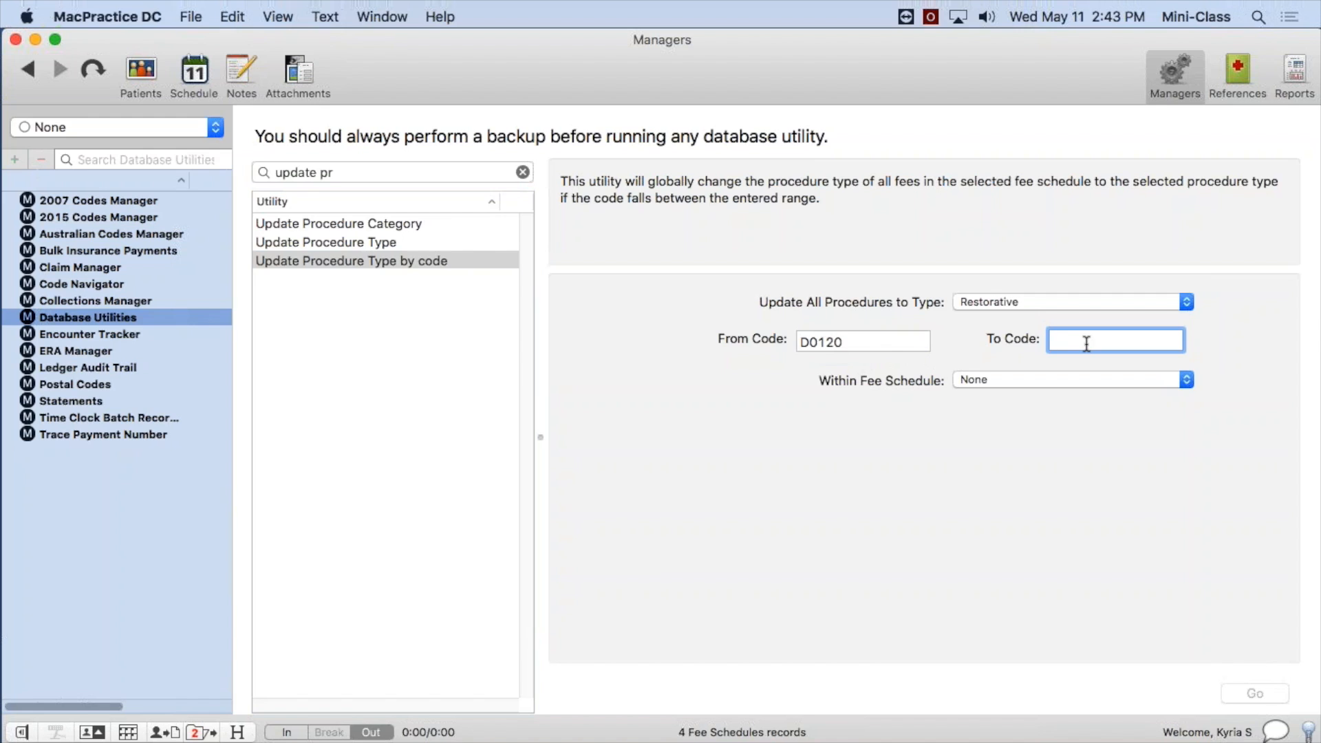
type("D0199")
Recheck the procedure type and code range, and limit the update to the Dental Fee Schedule.
left_click(1022, 300)
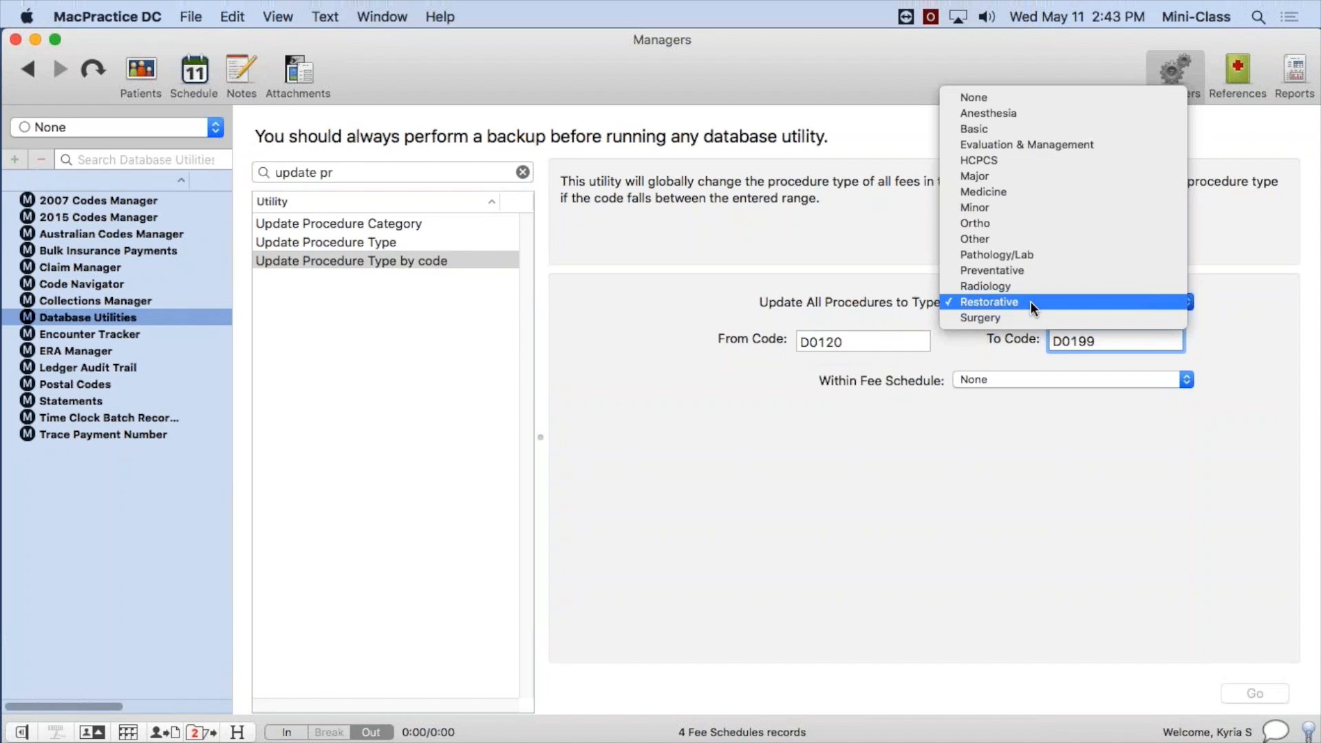
left_click(1030, 302)
left_click(857, 341)
left_click(1125, 340)
left_click(858, 342)
left_click(1086, 340)
left_click(1022, 301)
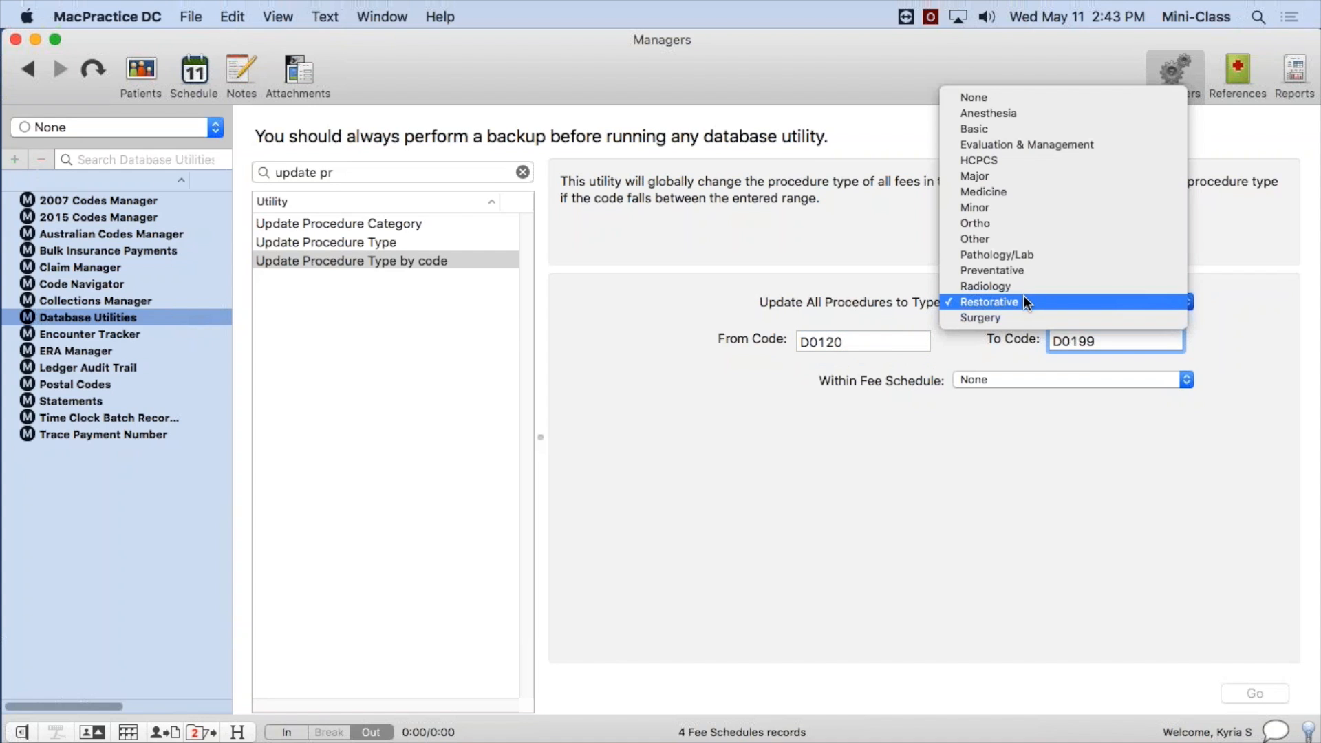
left_click(967, 301)
left_click(1001, 379)
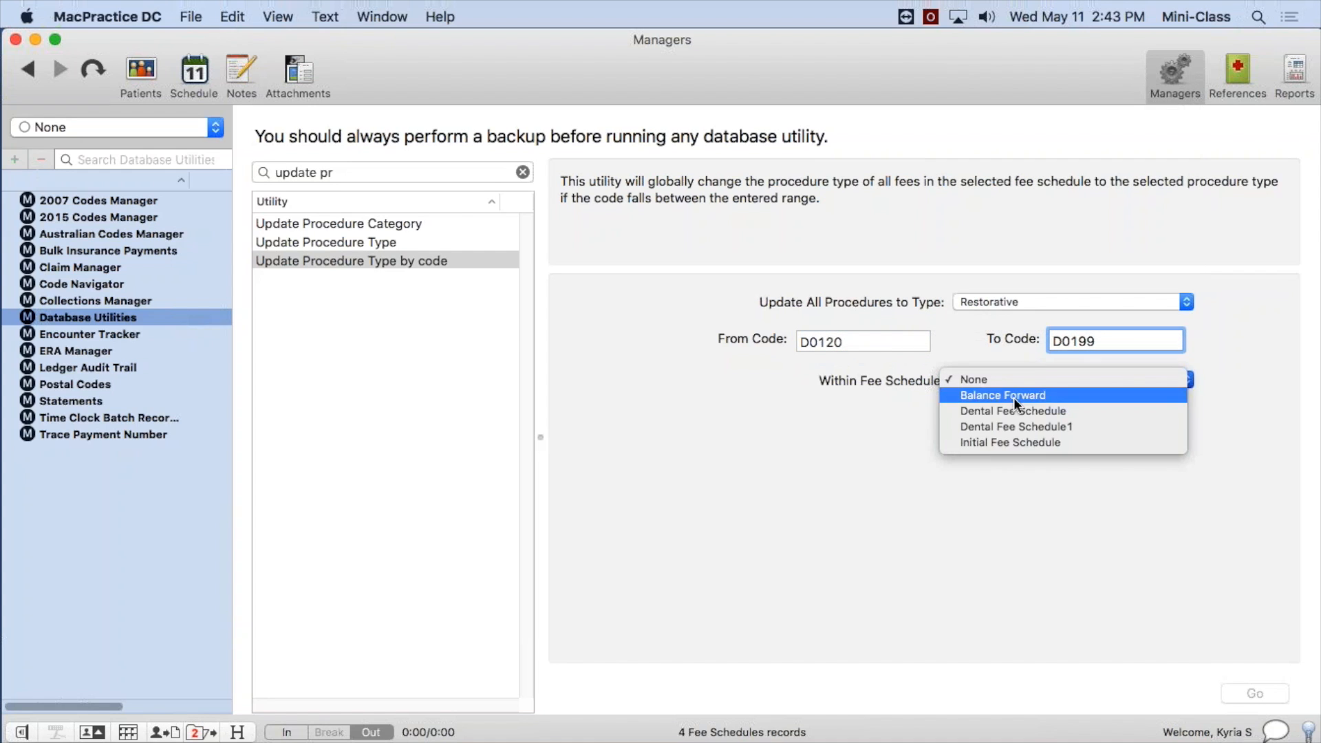
left_click(1009, 411)
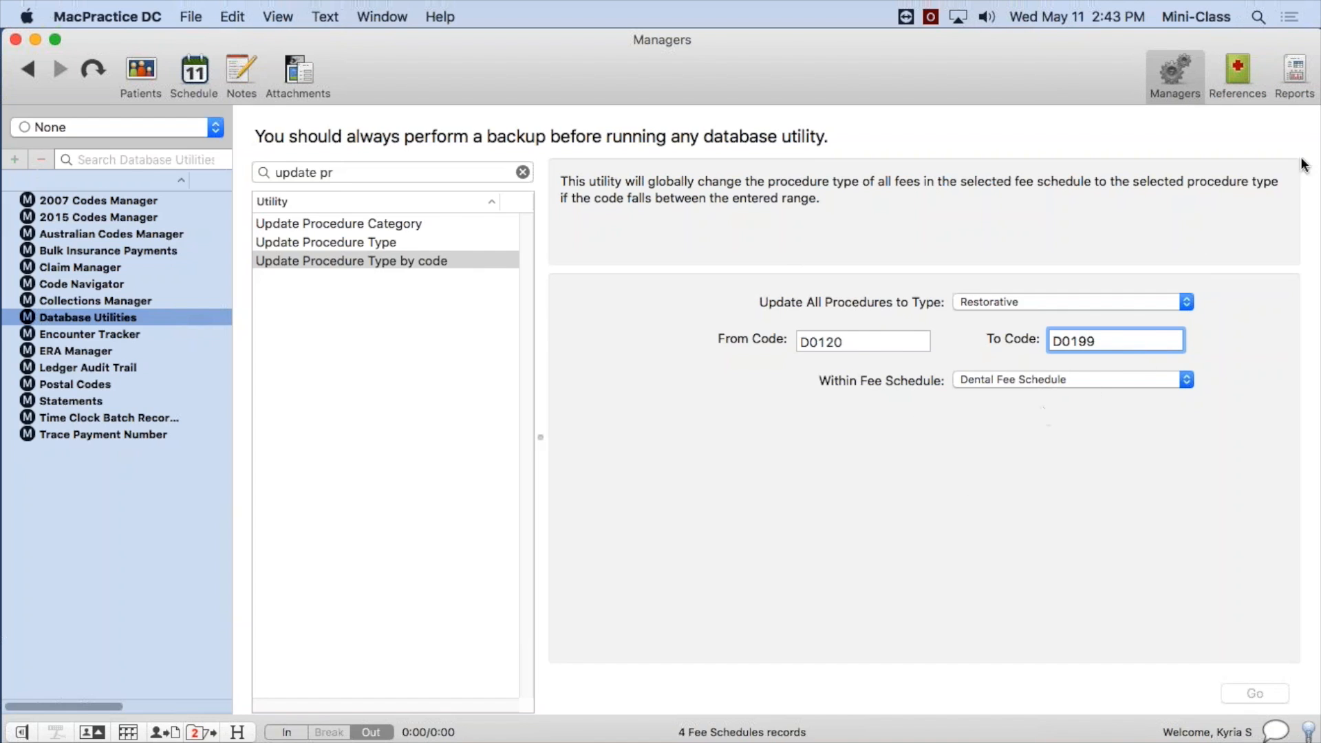
Return to the references, discard the pending changes to the fee schedule record, and collapse Fee Schedules.
left_click(1245, 62)
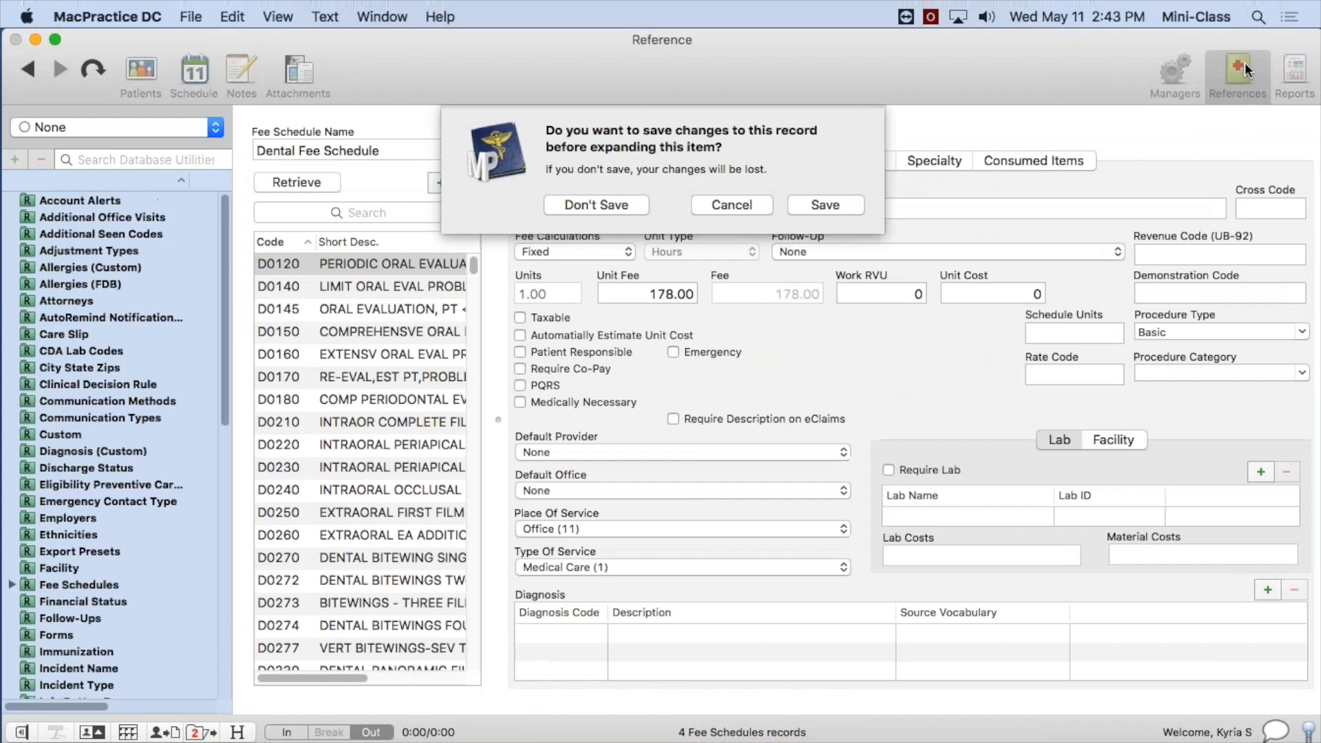
left_click(630, 204)
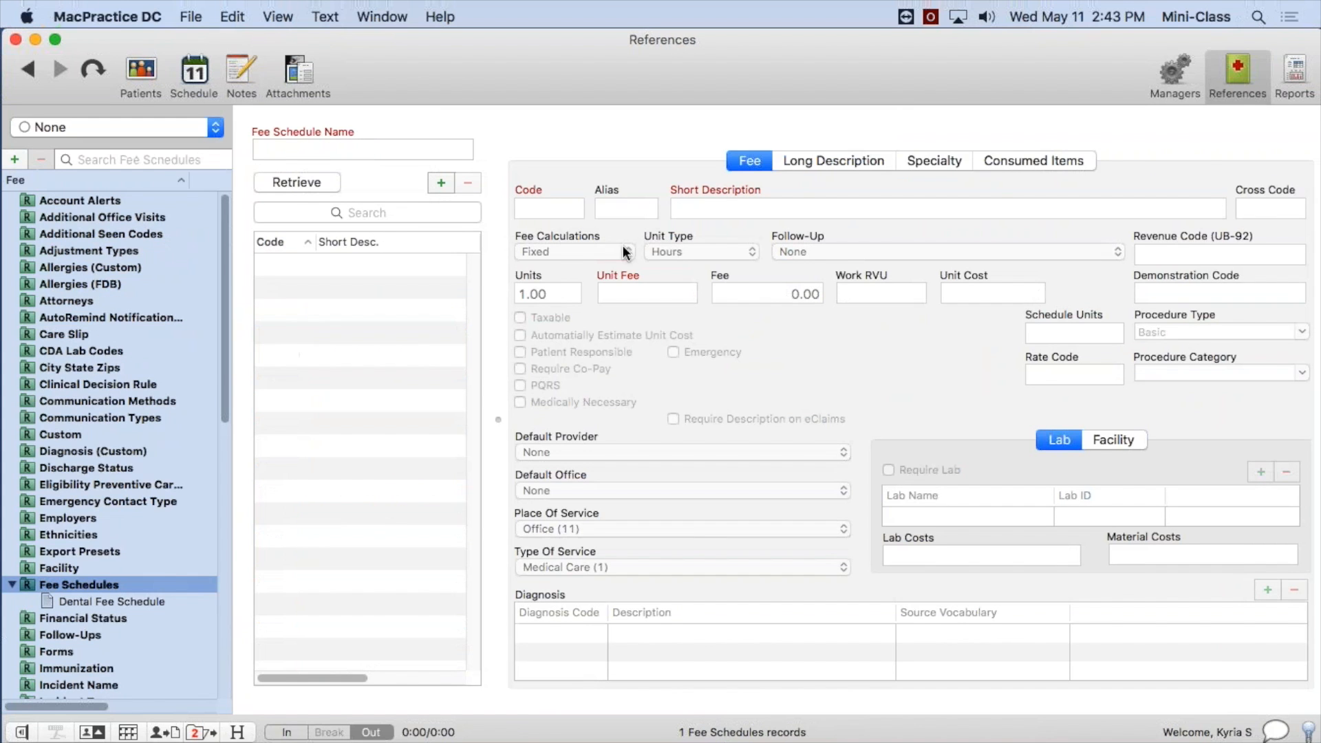
left_click(16, 584)
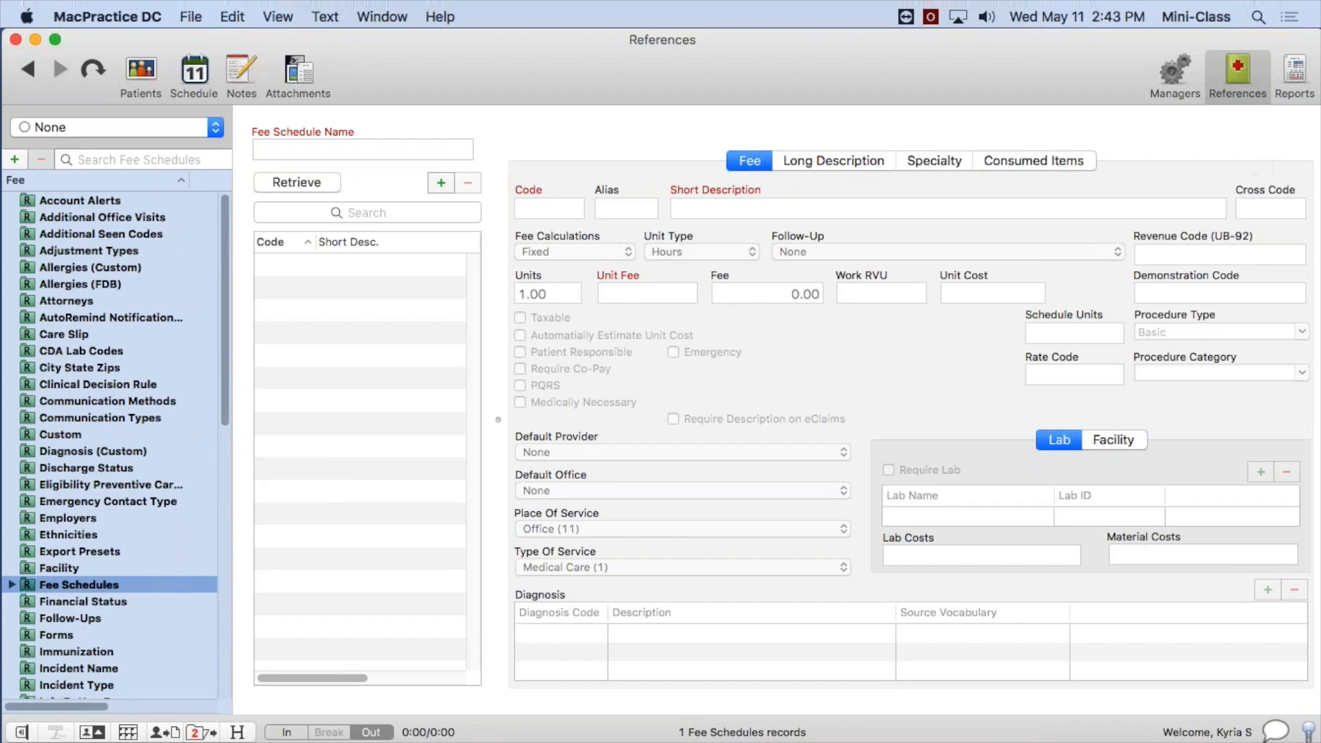
Highlight step 3, "Set up insurance Plans", in the setup note and move the note off-screen.
left_click_drag(1320, 296, 628, 181)
left_click_drag(722, 309, 466, 302)
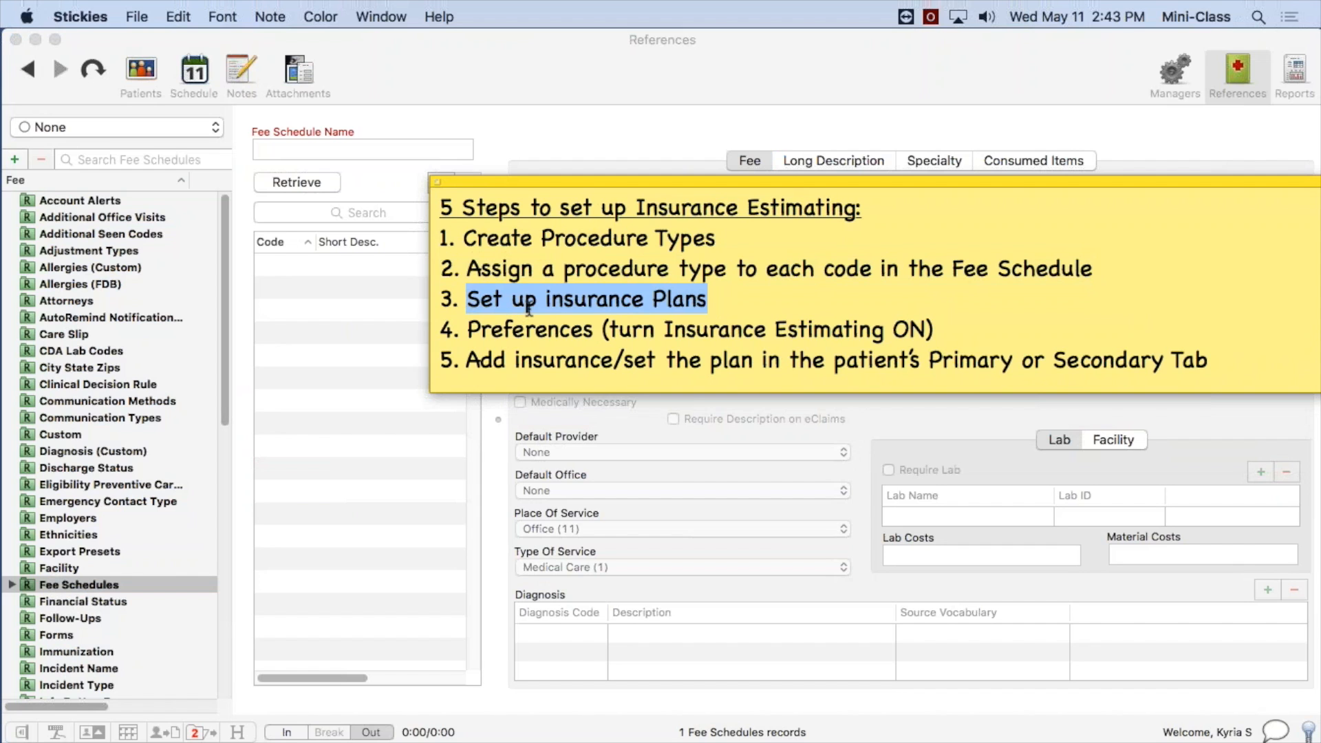
left_click_drag(744, 183, 1320, 201)
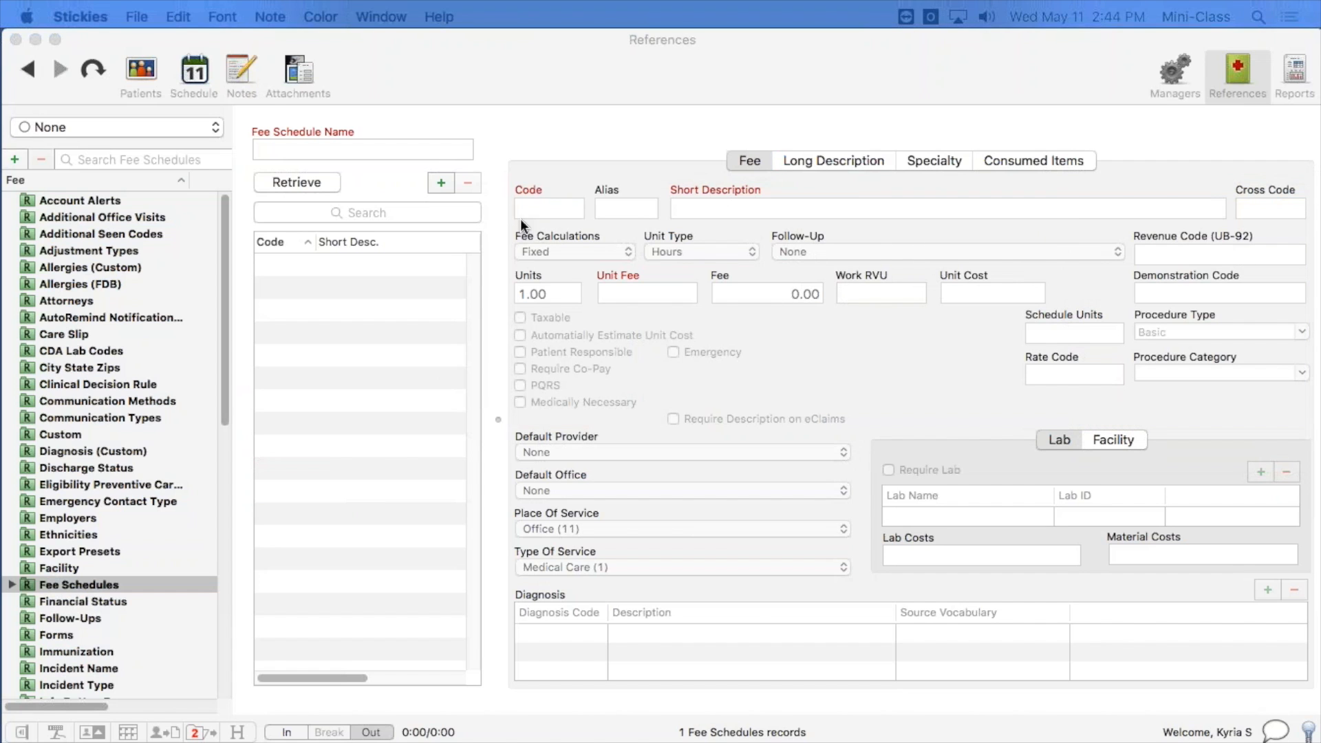
Open the Aetna carrier record from the patient's primary insurance and examine its plans.
left_click(142, 72)
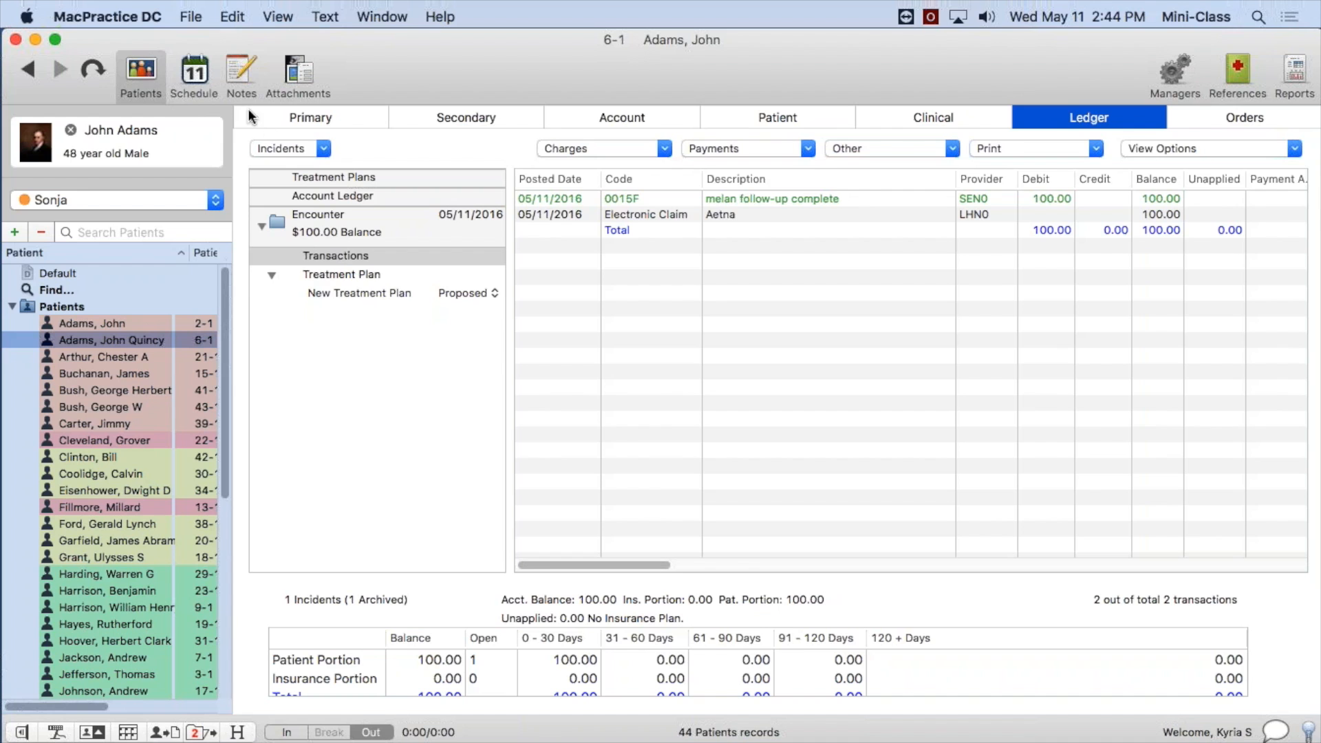
left_click(306, 116)
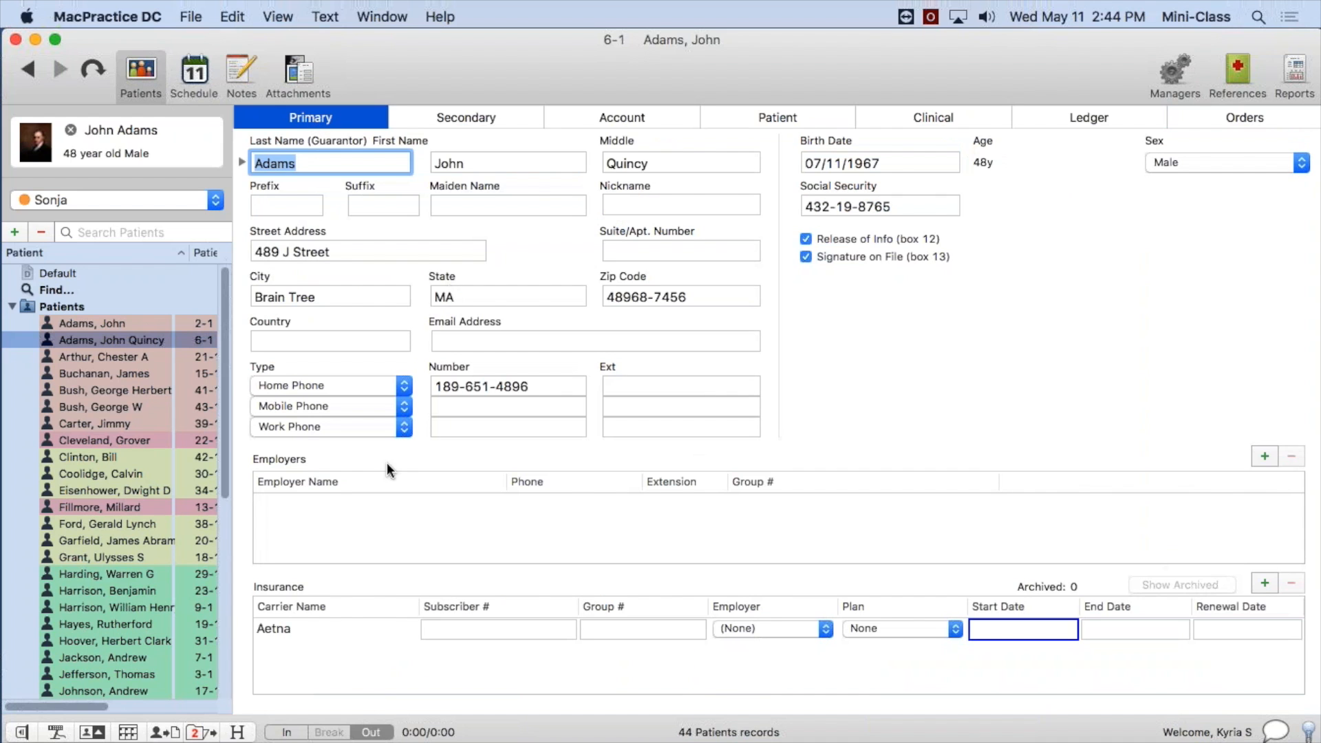
double_click(325, 625)
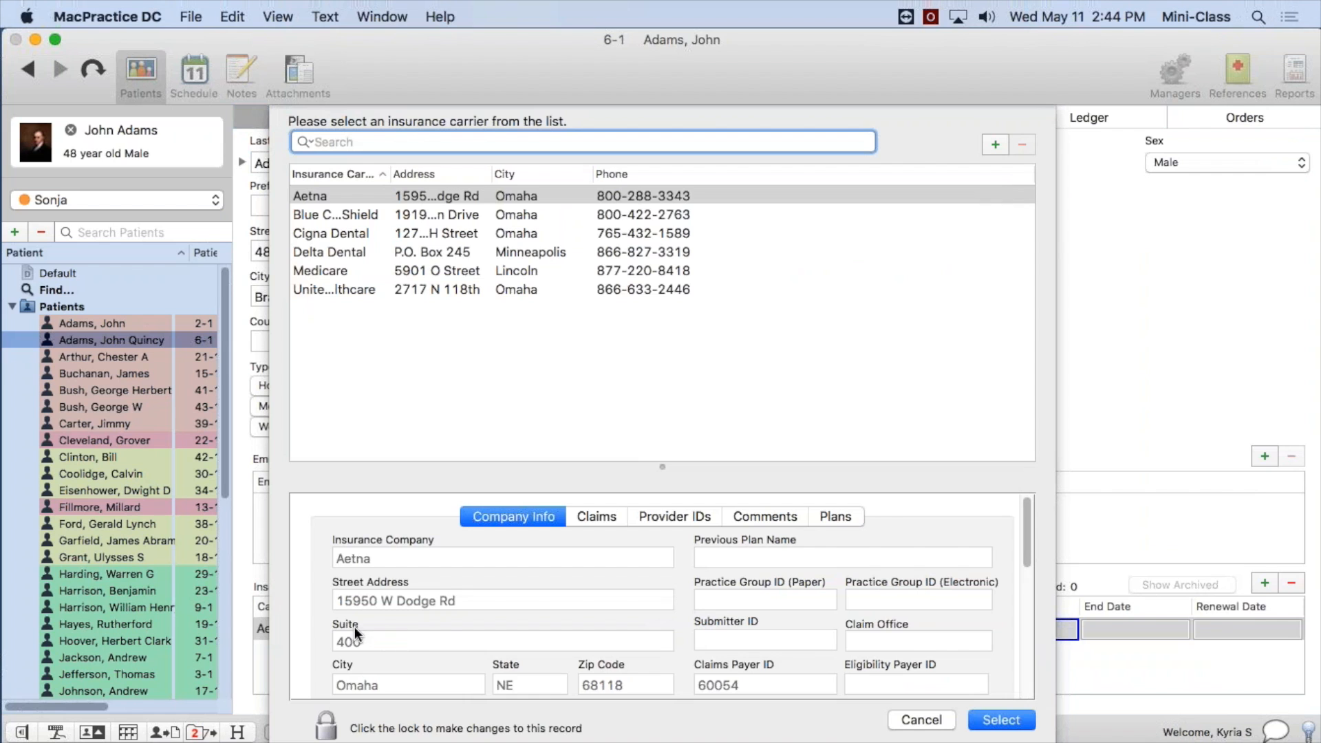
left_click(934, 721)
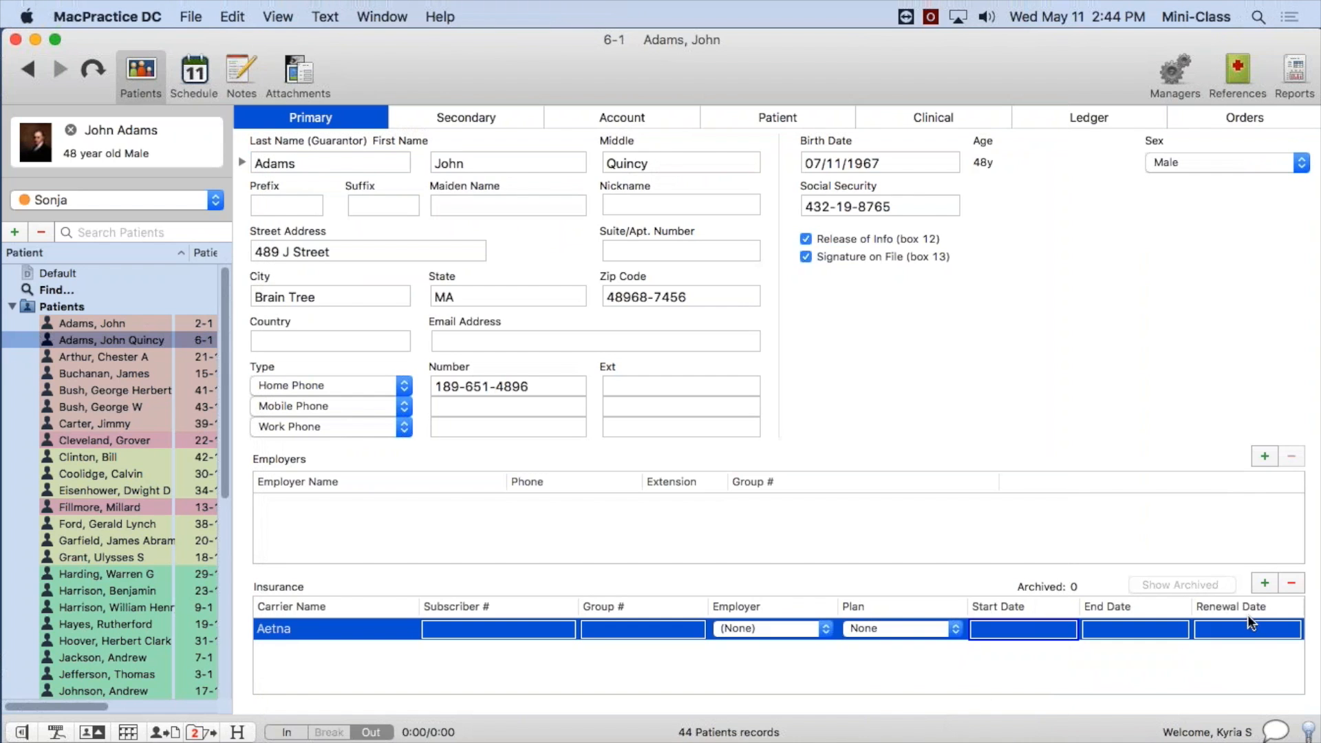
double_click(369, 630)
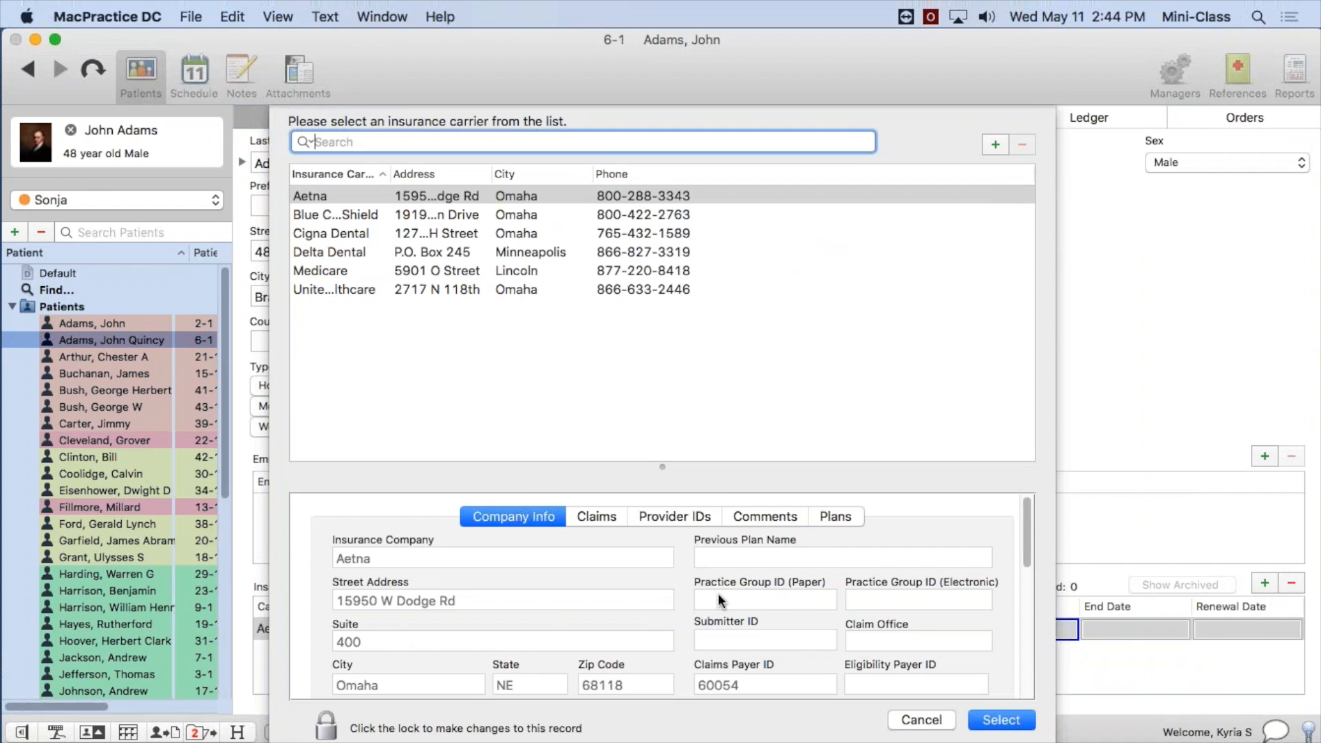
left_click_drag(663, 460, 672, 372)
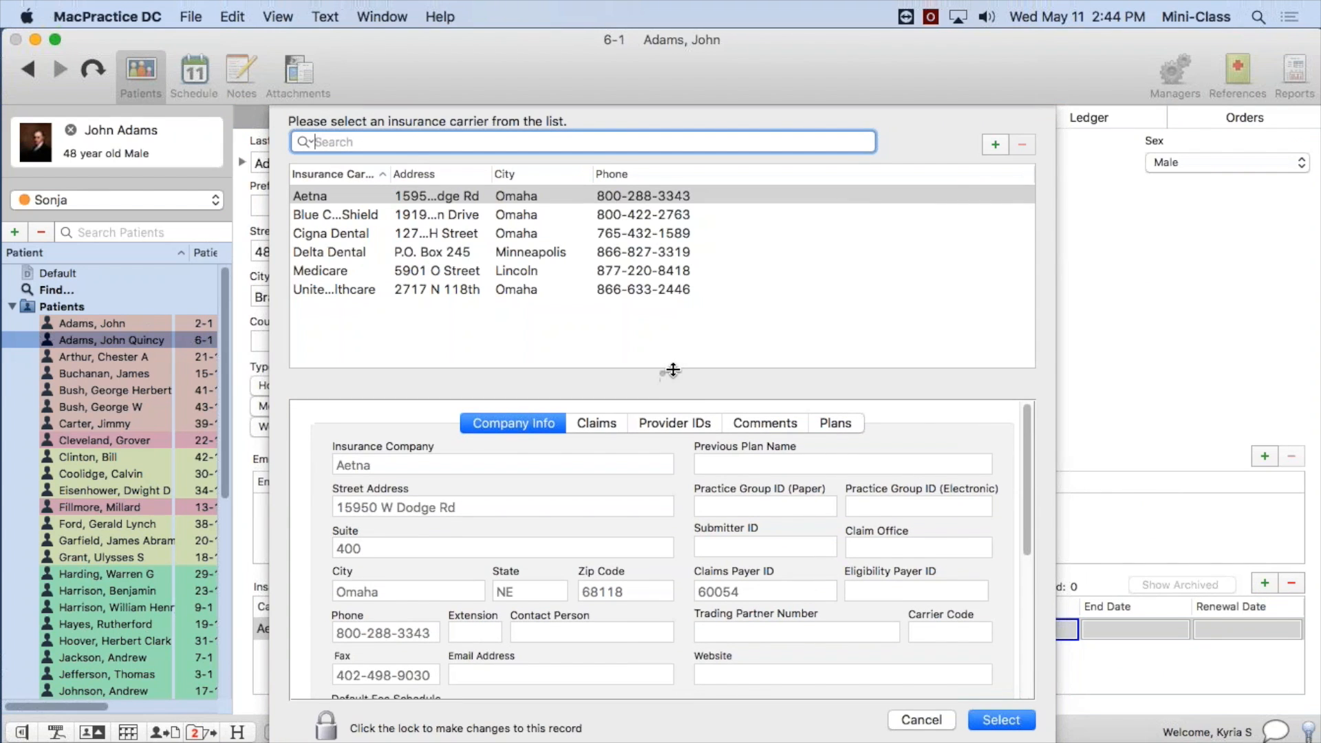
left_click(839, 424)
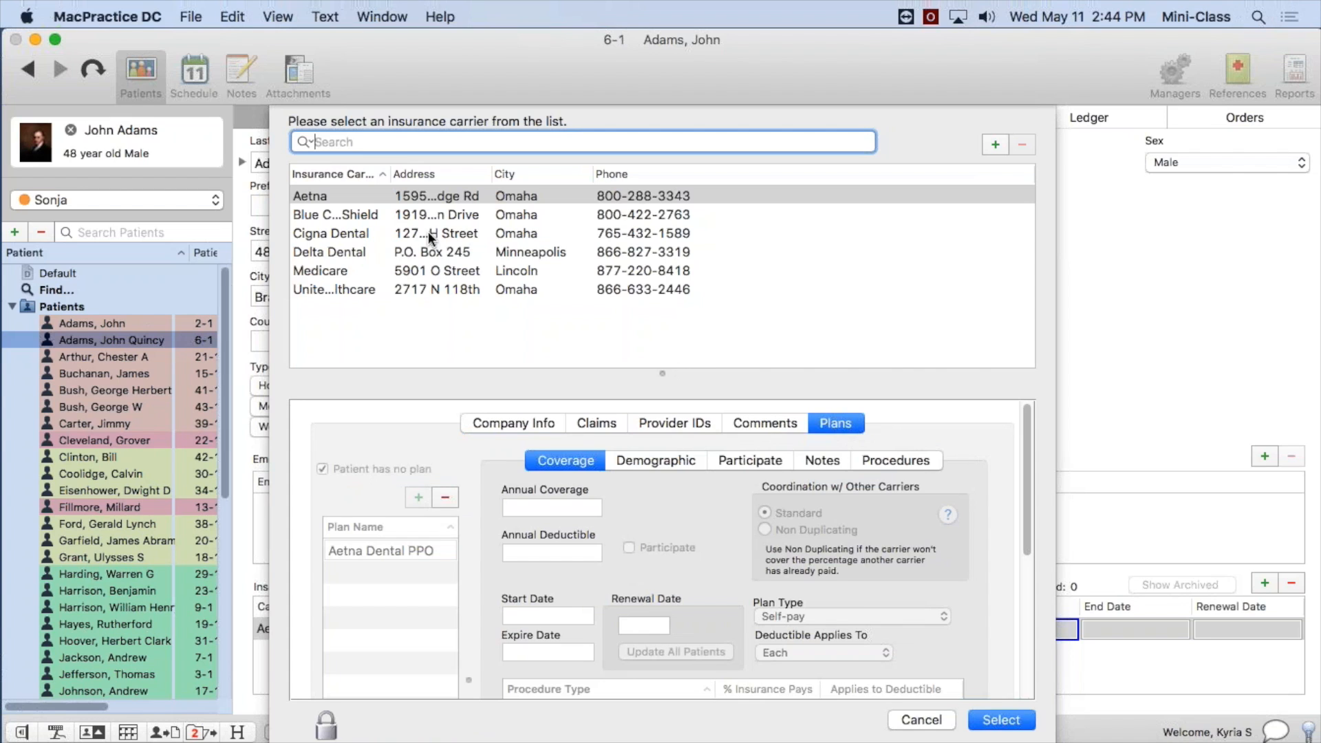
Unlock the Aetna company record for editing, and close the carrier list without selecting a carrier.
left_click(431, 204)
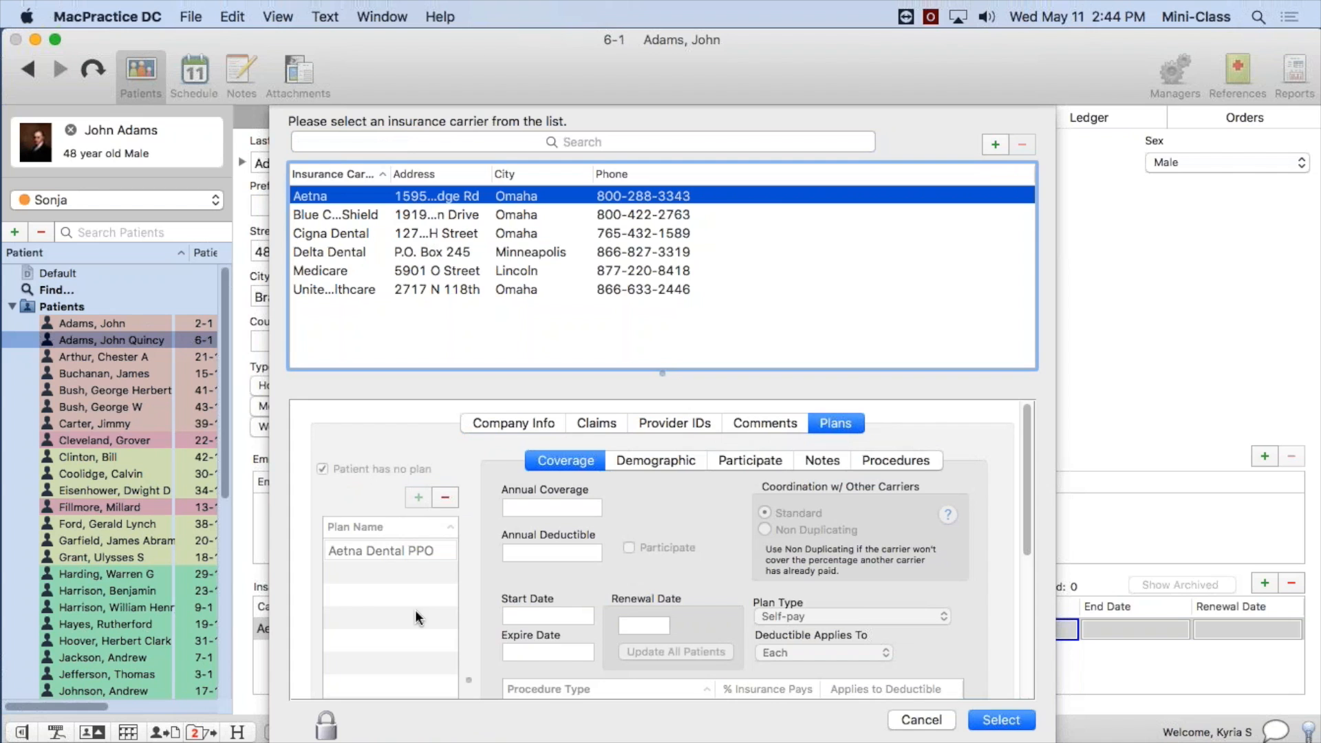
left_click(325, 732)
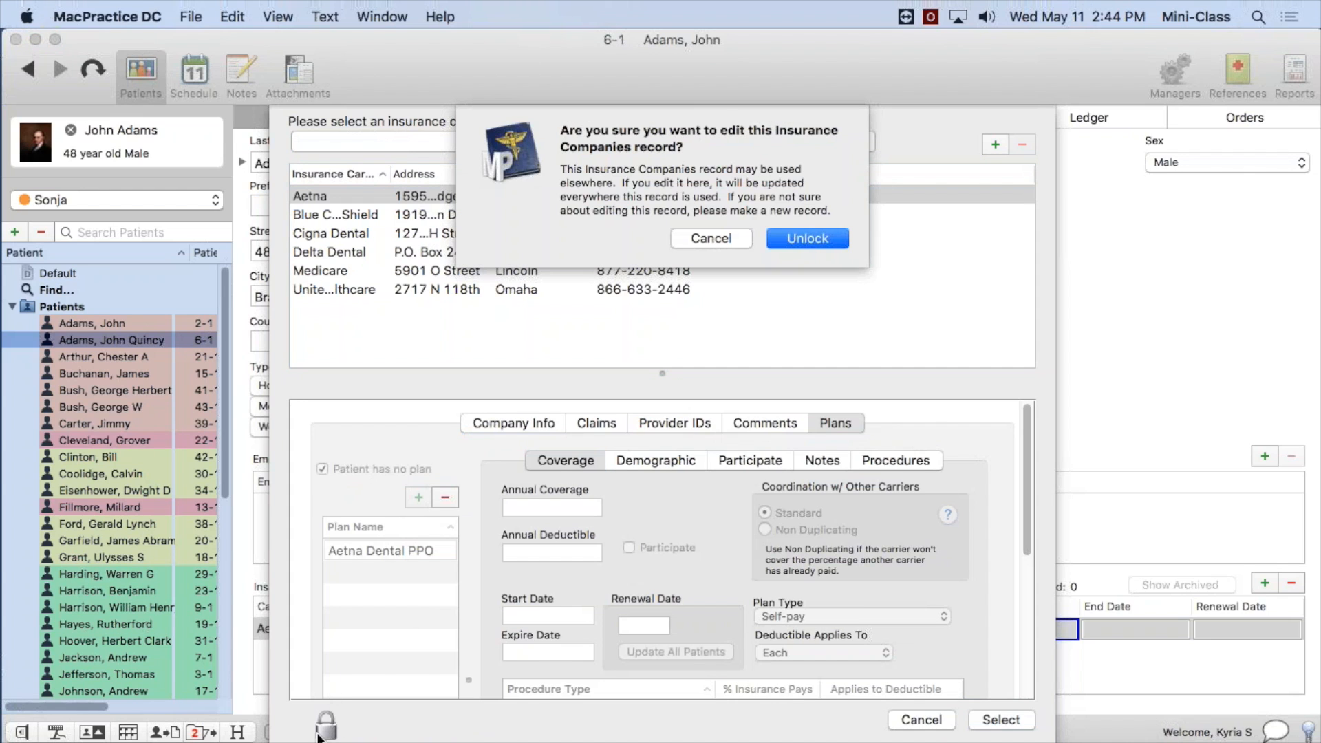
left_click(808, 238)
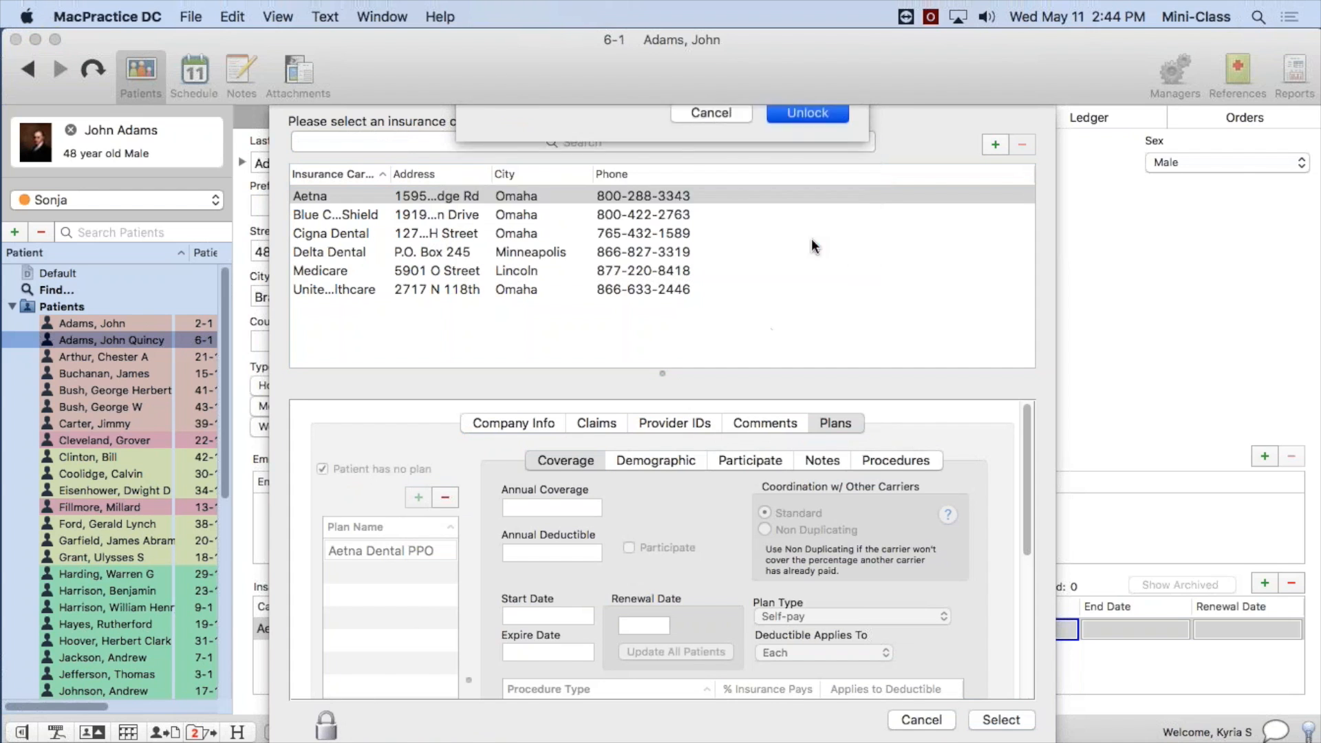
left_click(401, 577)
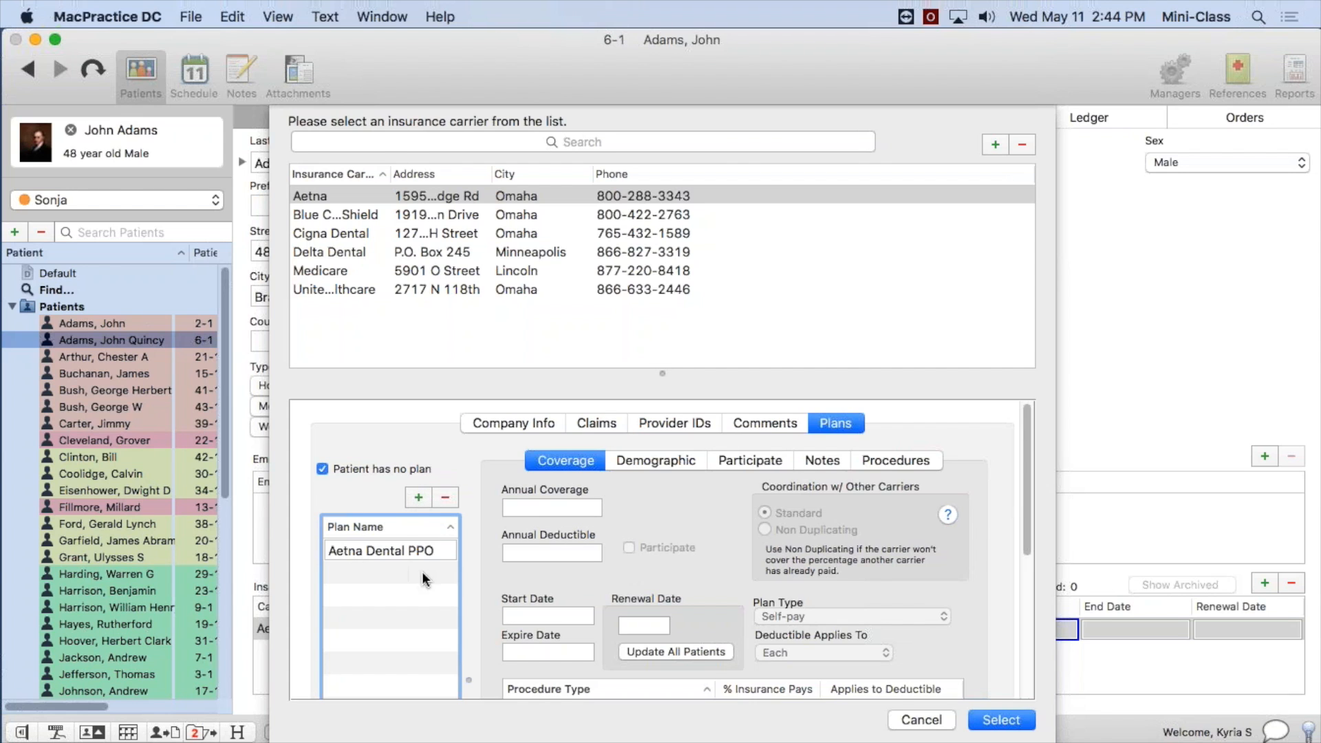
left_click(923, 719)
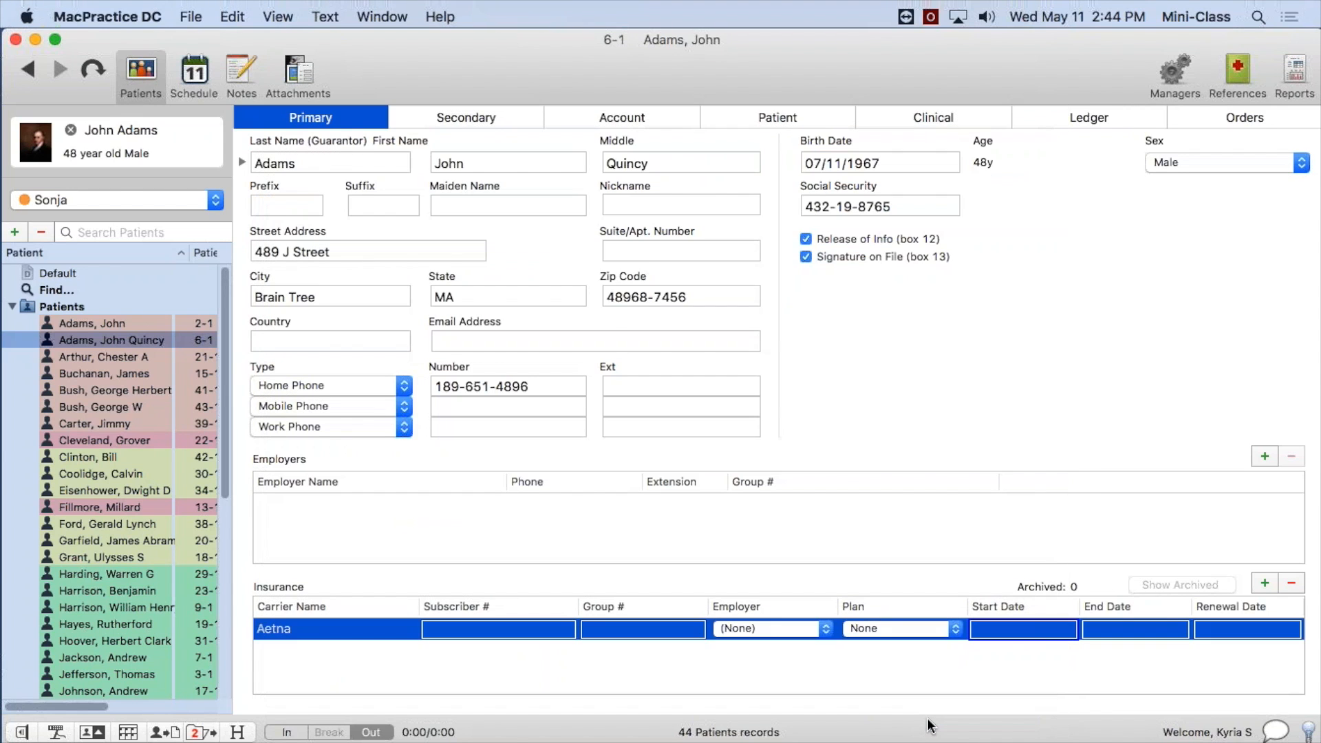
Check the plan choices for the patient's Aetna insurance entry, leaving the plan at None.
left_click(894, 627)
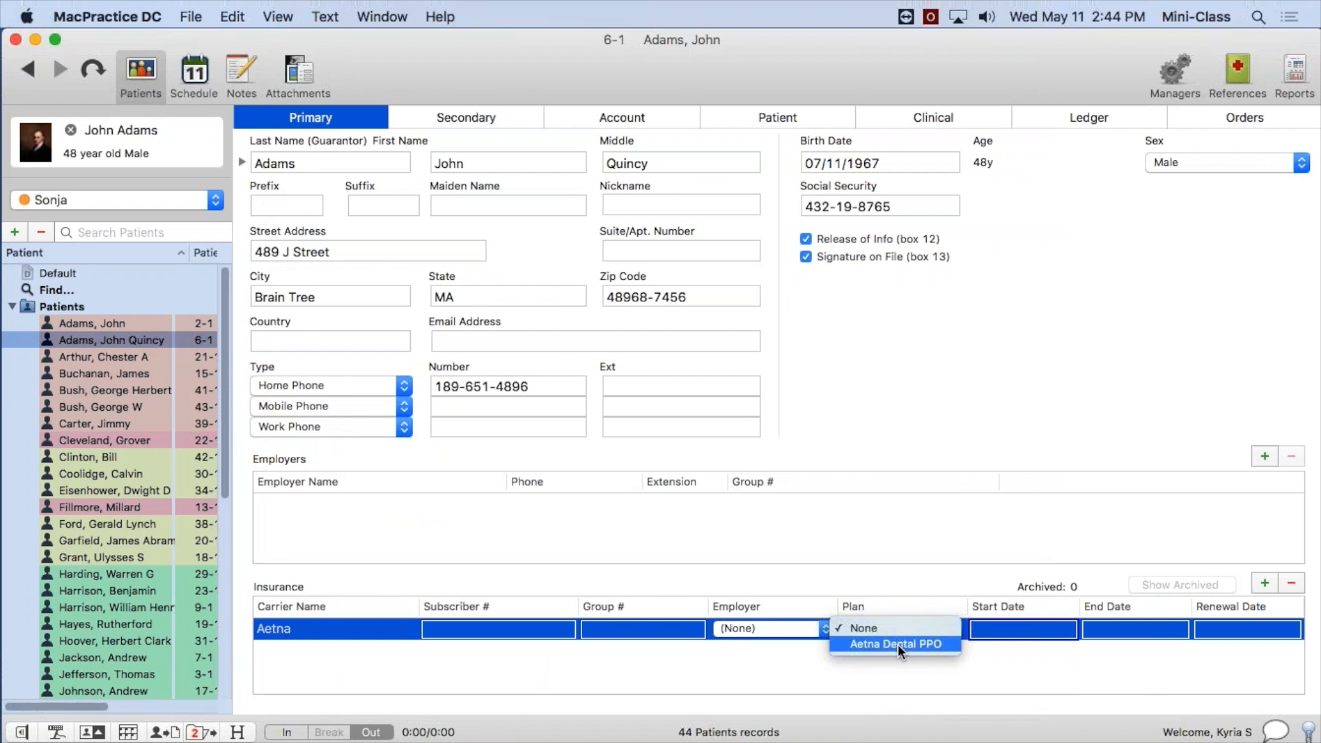
left_click(896, 679)
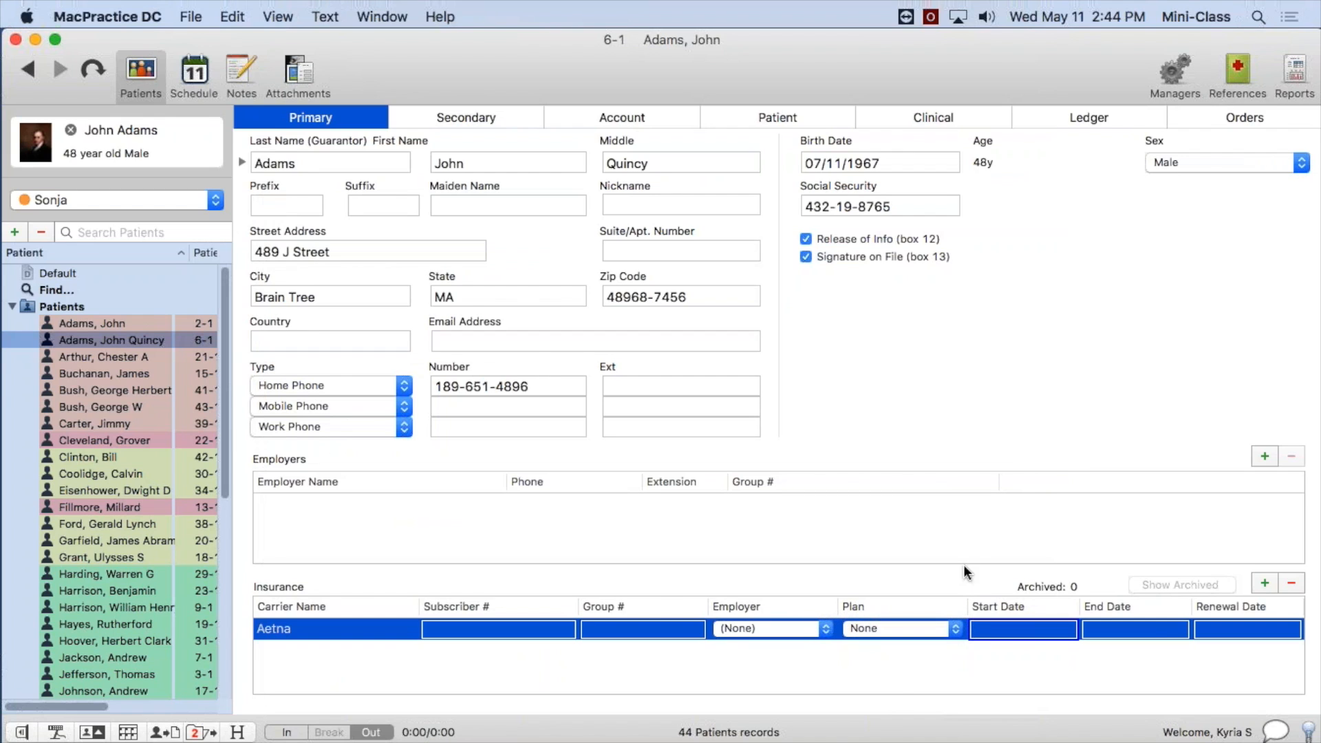
Open Aetna under Insurance Companies in the references and select its Aetna Dental PPO plan.
left_click(1237, 74)
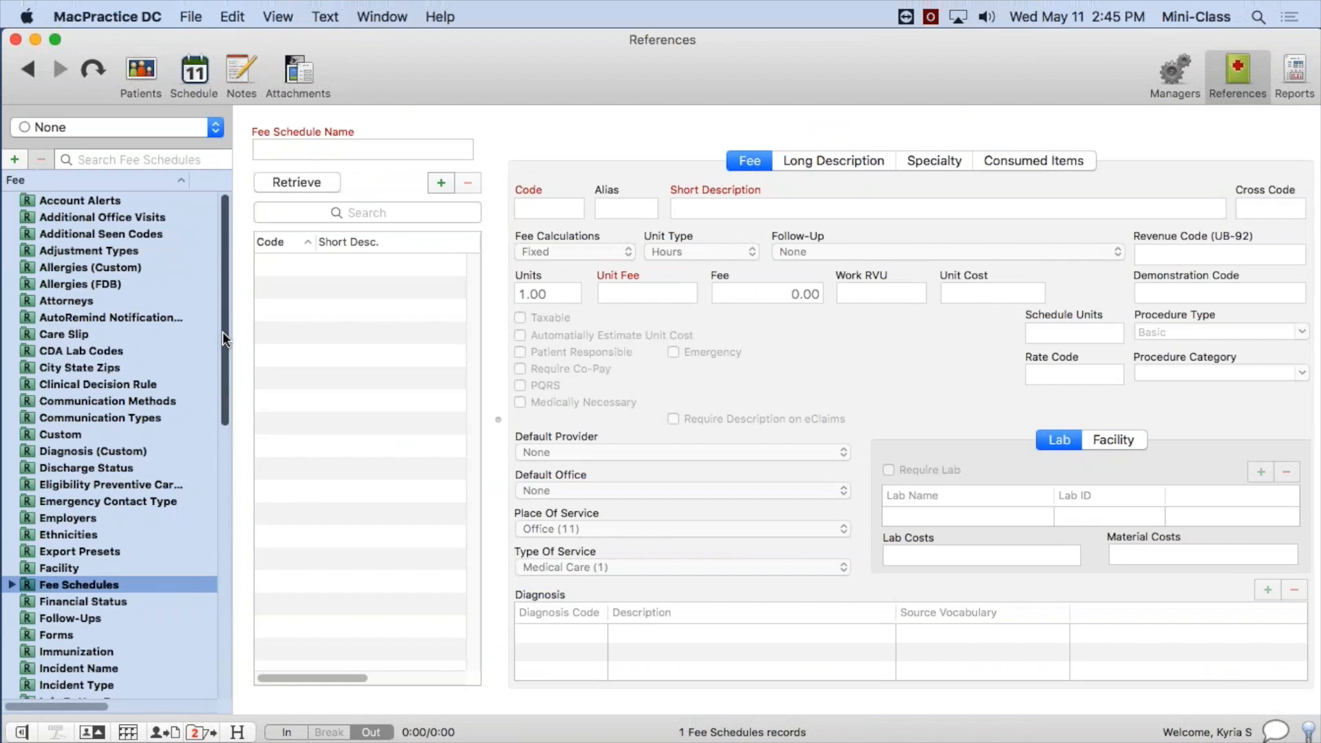
left_click_drag(222, 331, 225, 417)
left_click(92, 519)
left_click(12, 520)
left_click(109, 551)
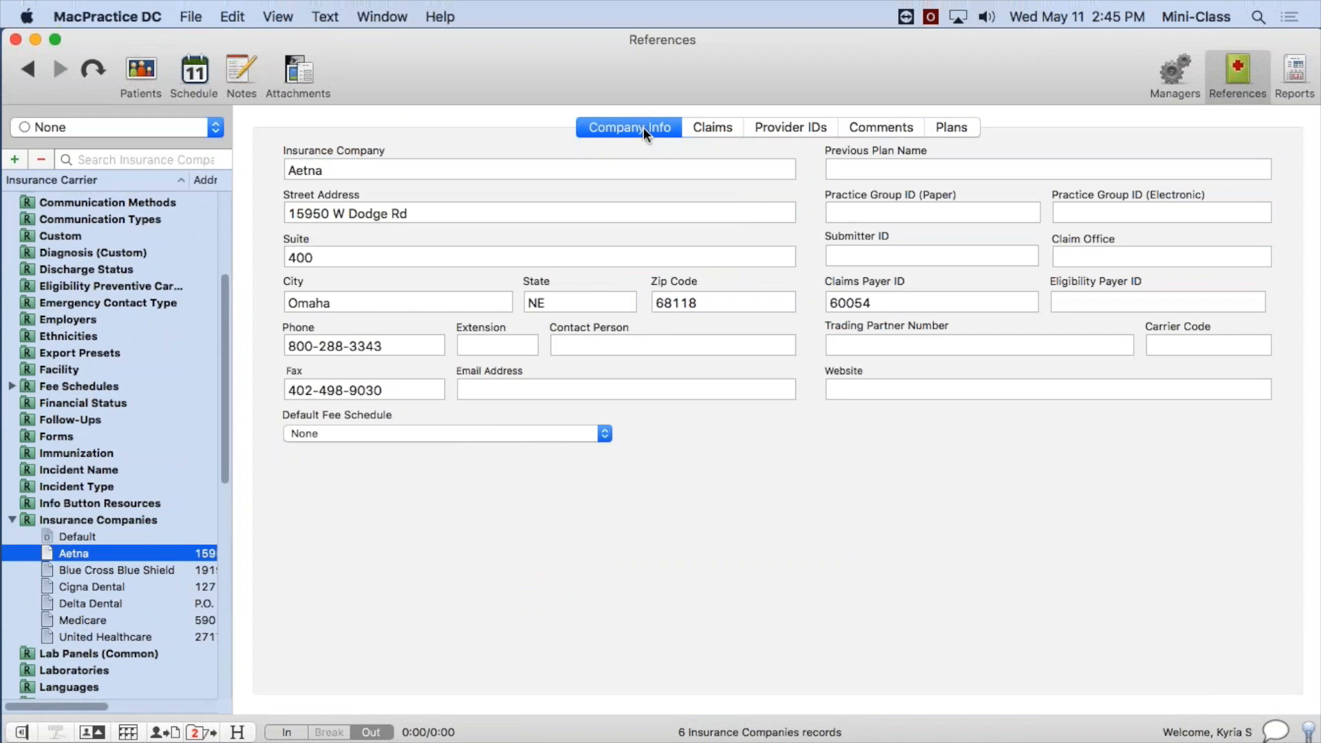
left_click(960, 131)
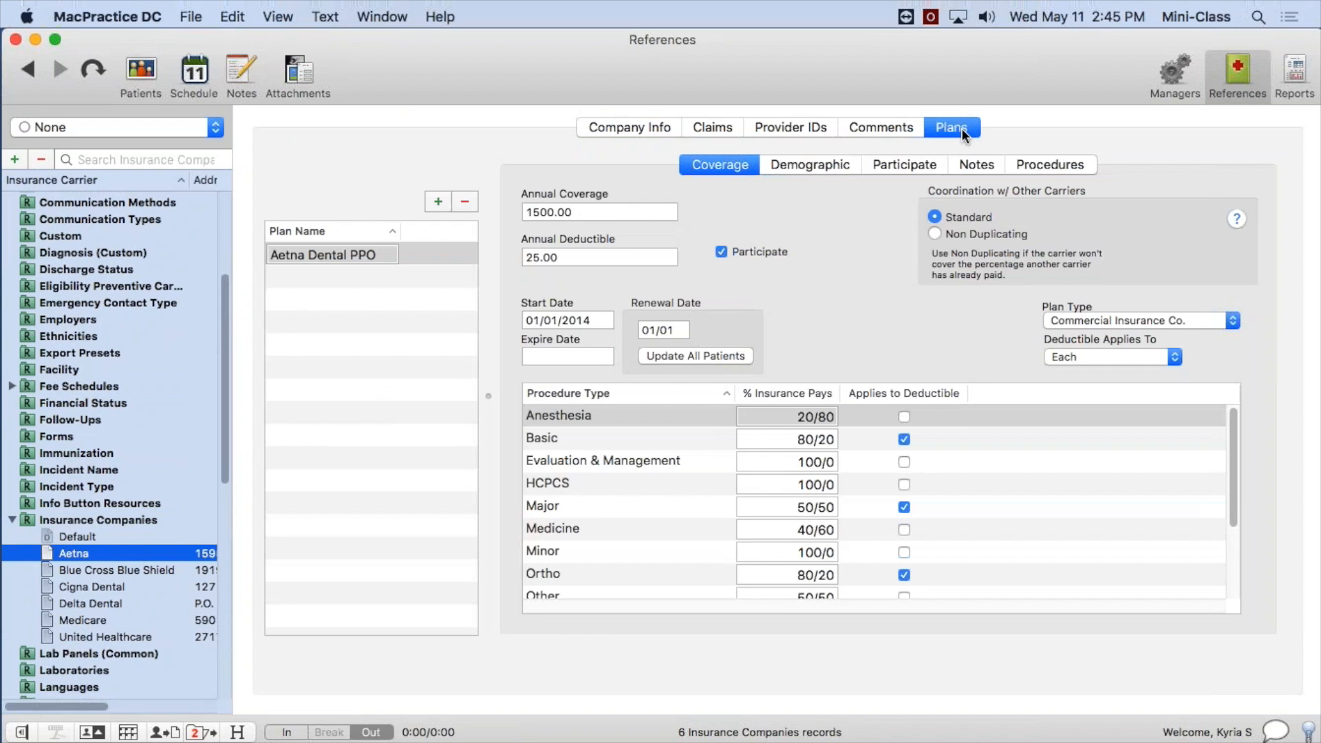
left_click(406, 254)
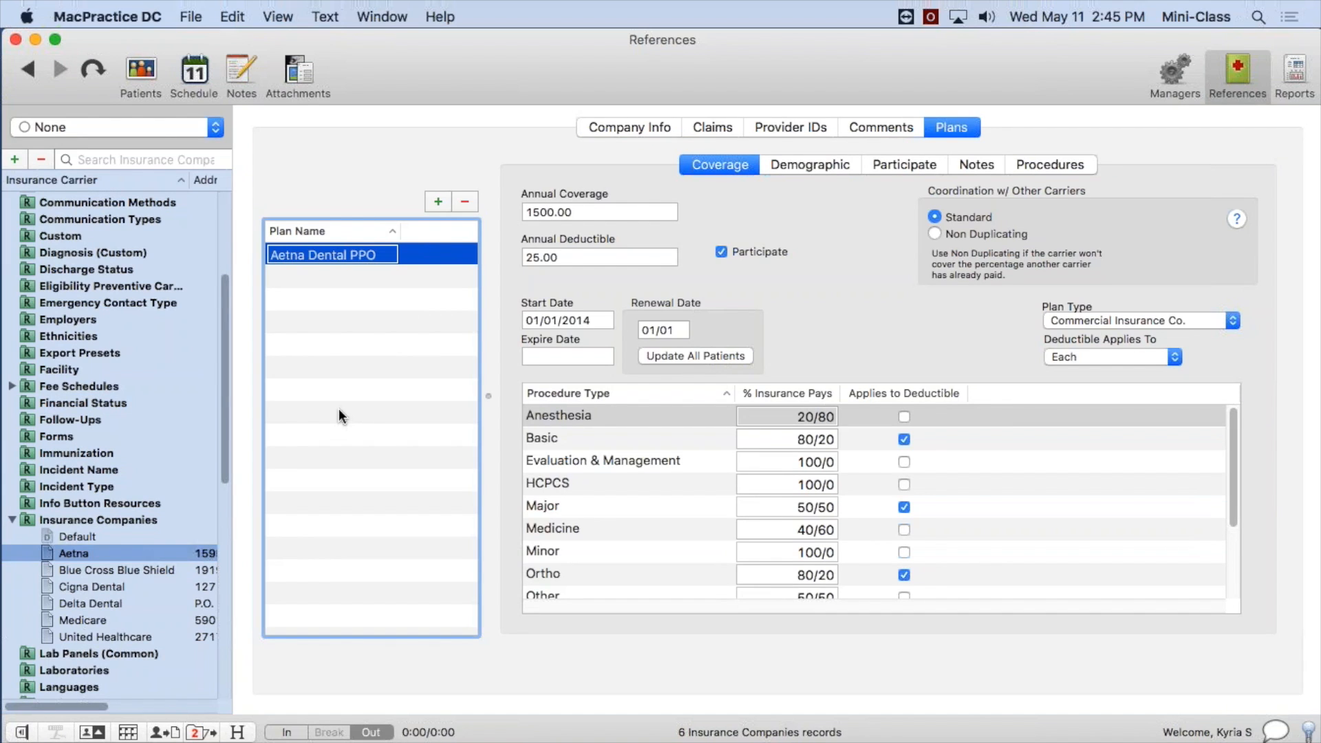
Add a new plan to Aetna and name it "PO Box 1234".
left_click(437, 201)
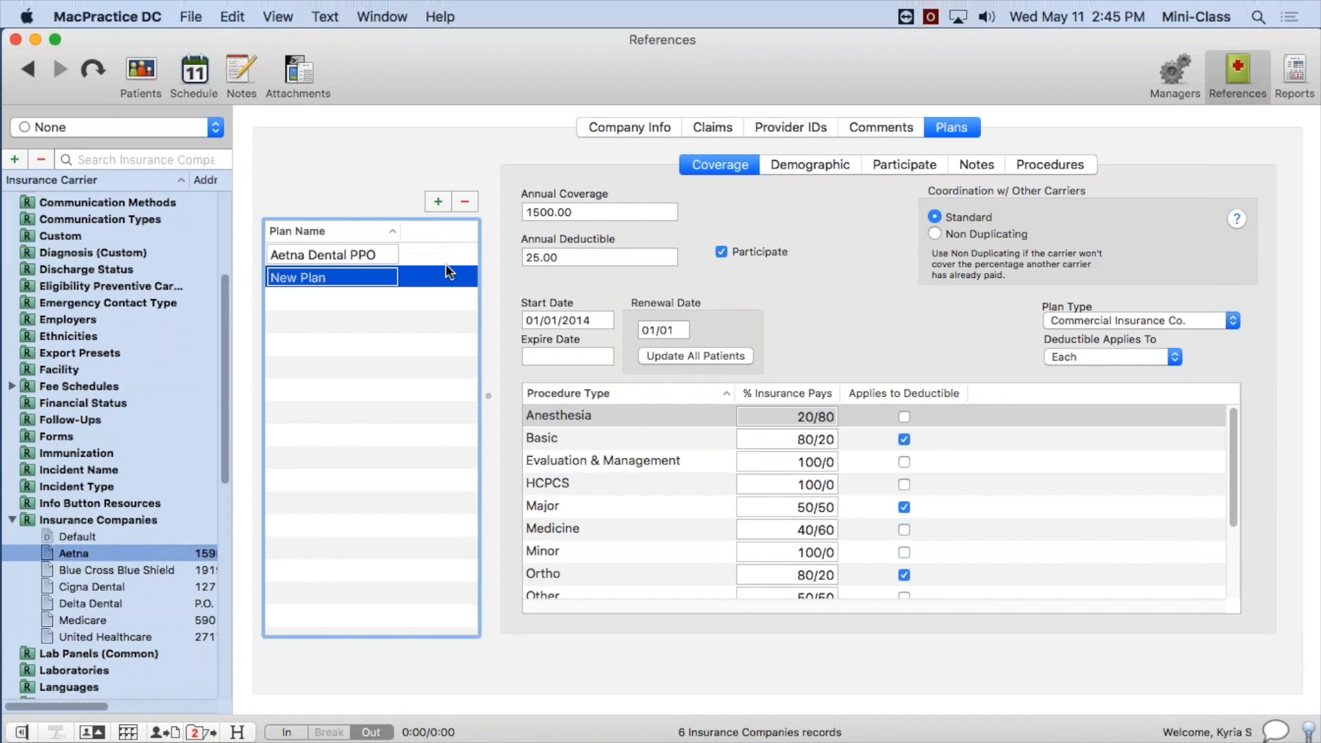
left_click(325, 282)
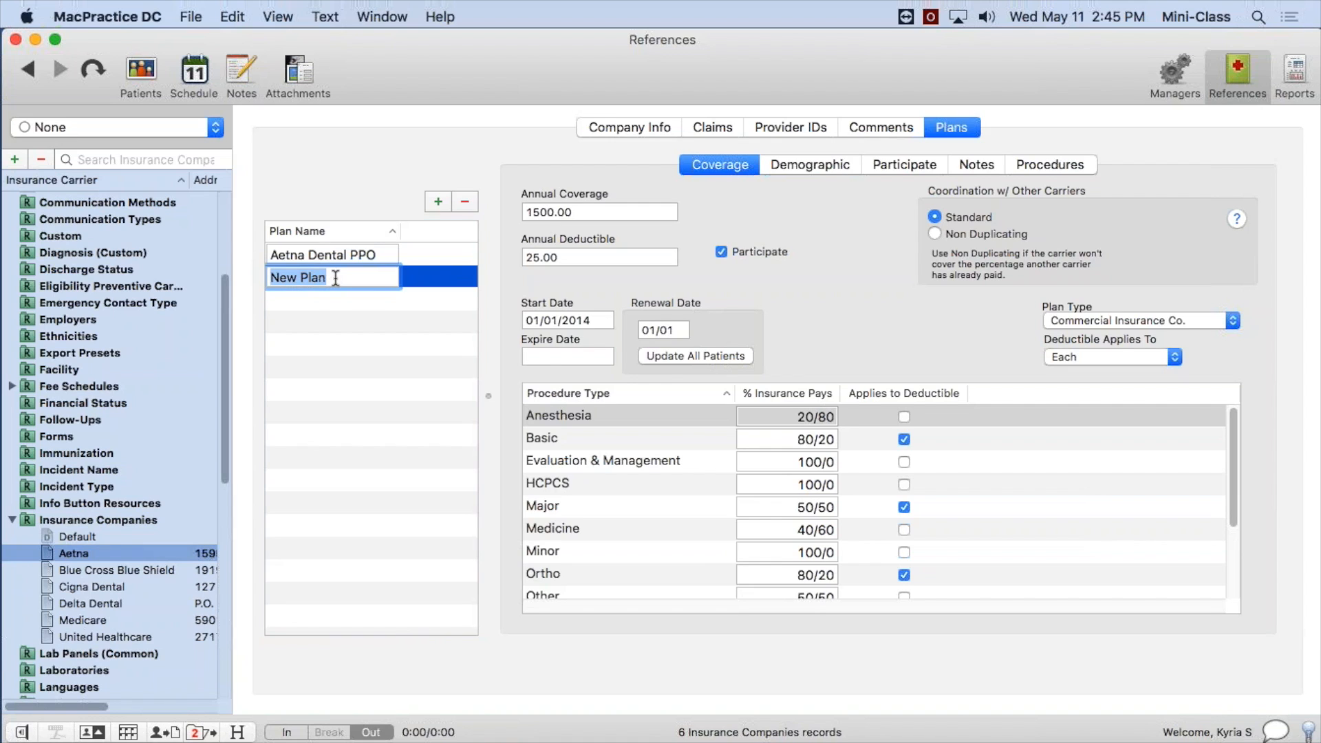
type("PO Box 1234")
left_click(419, 282)
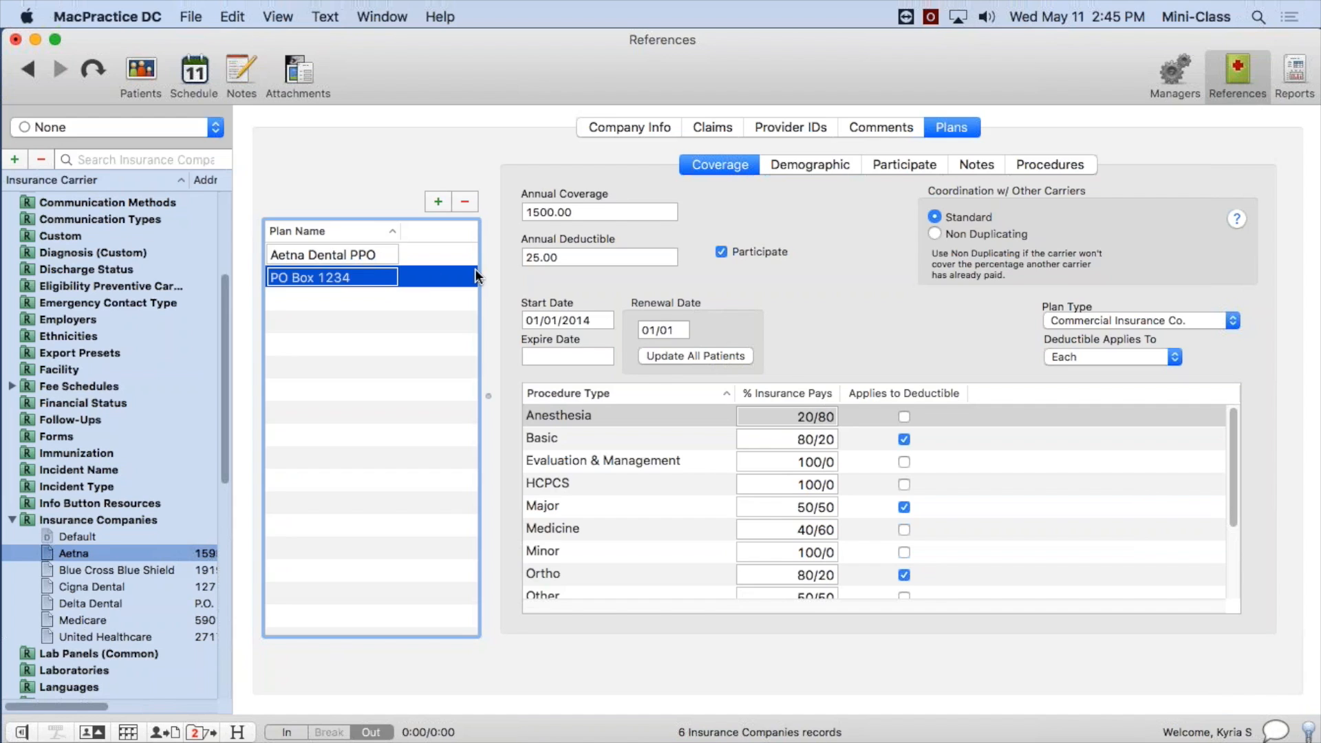
Examine the PO Box 1234 plan's annual coverage, annual deductible, start and expire dates, and plan type choices, leaving them as they are.
left_click(788, 165)
left_click(909, 166)
left_click(752, 165)
left_click_drag(606, 213, 485, 216)
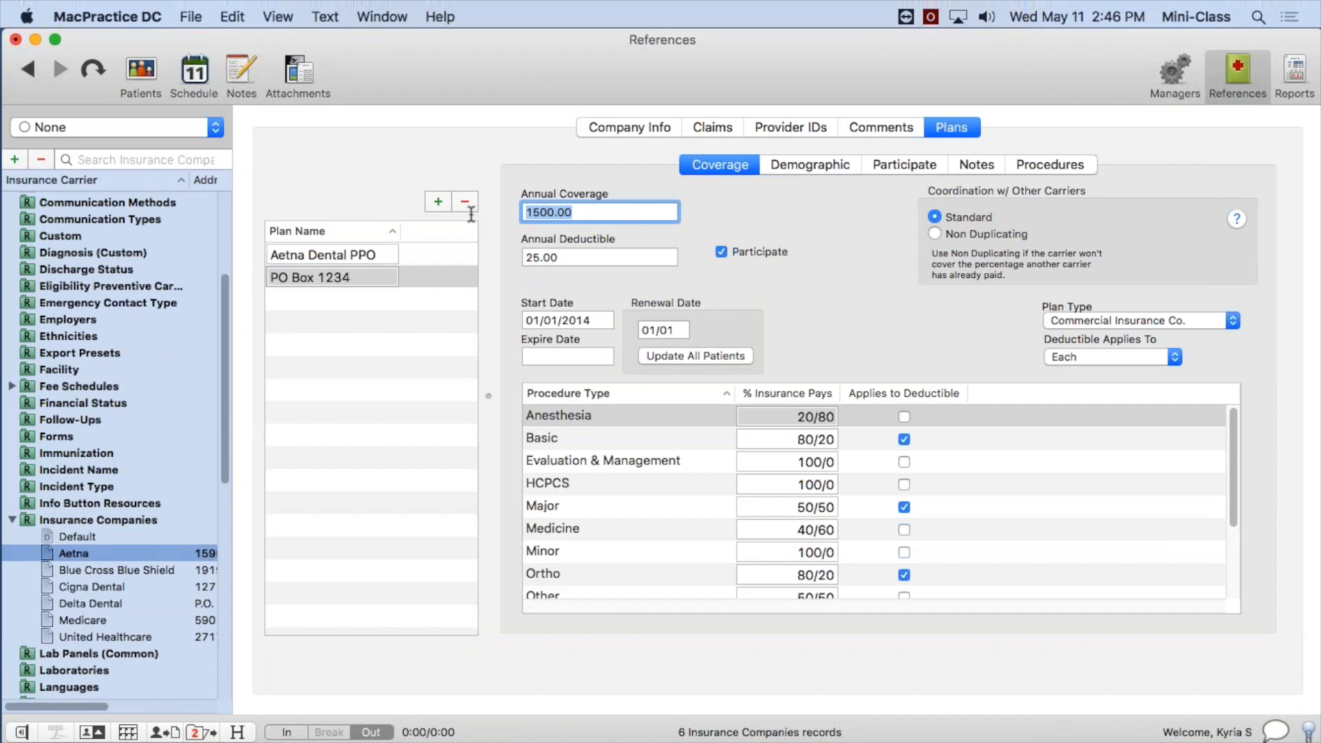
left_click_drag(584, 259, 444, 252)
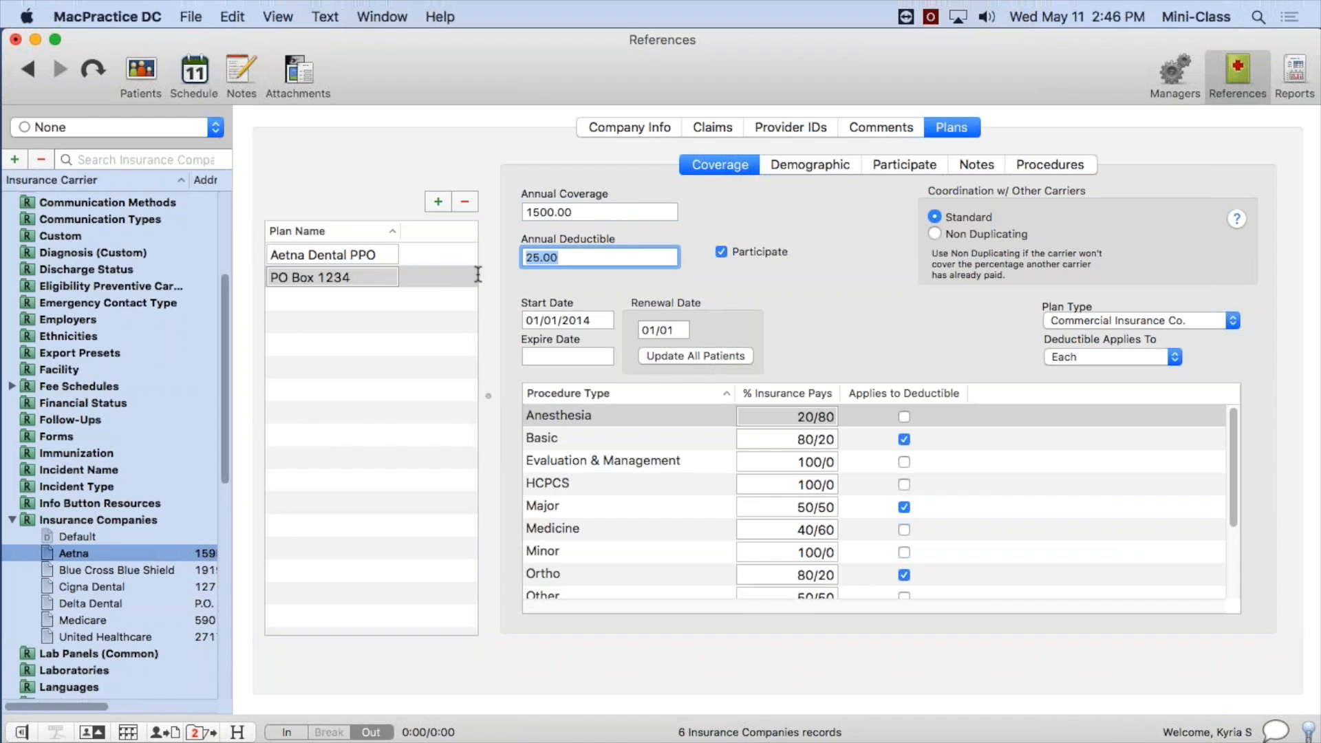
left_click(592, 321)
left_click_drag(597, 321, 500, 319)
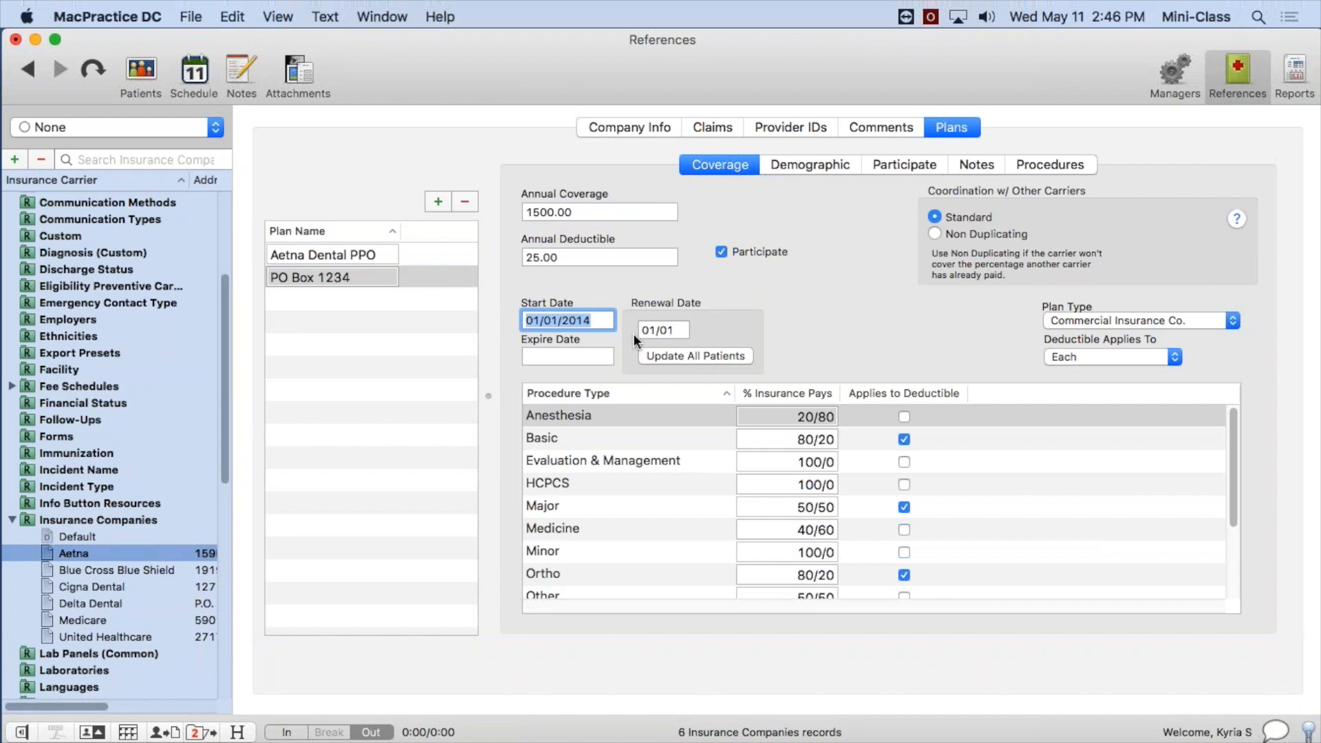
key("Tab")
key("Tab")
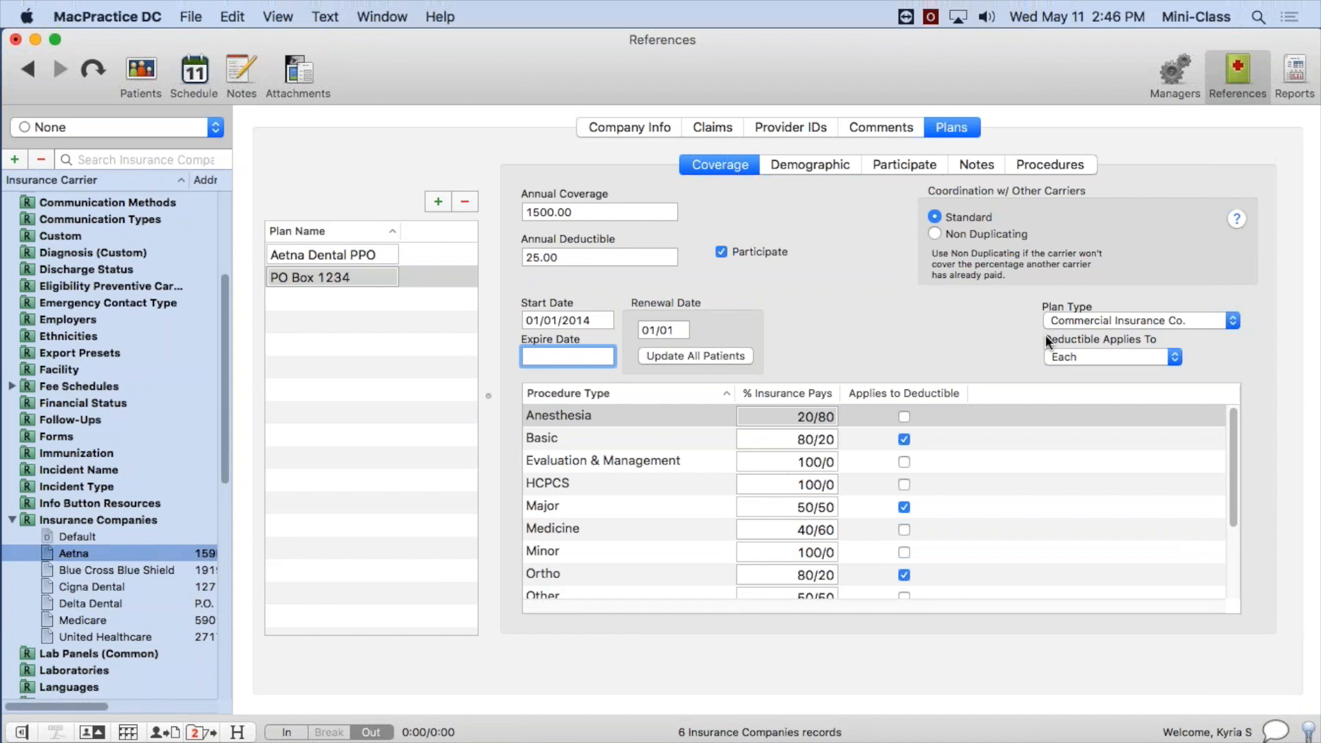
left_click(1143, 323)
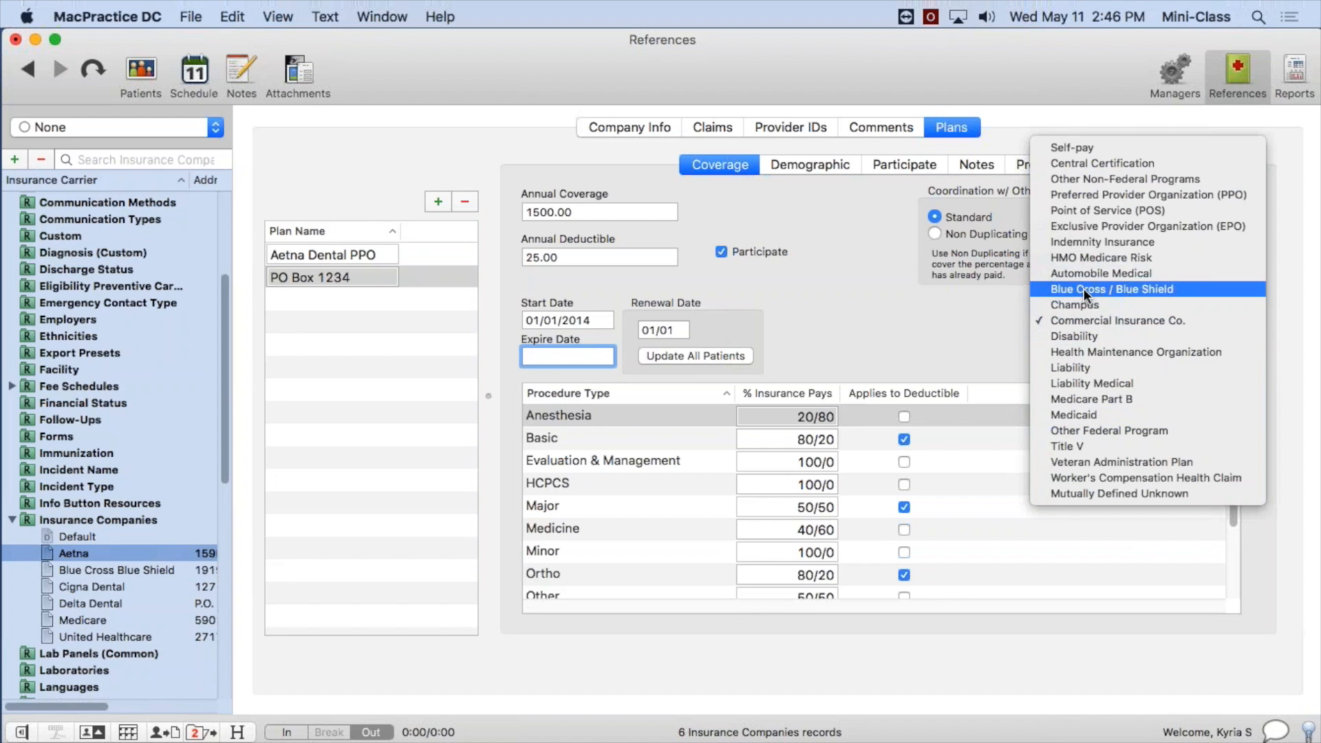
left_click(874, 316)
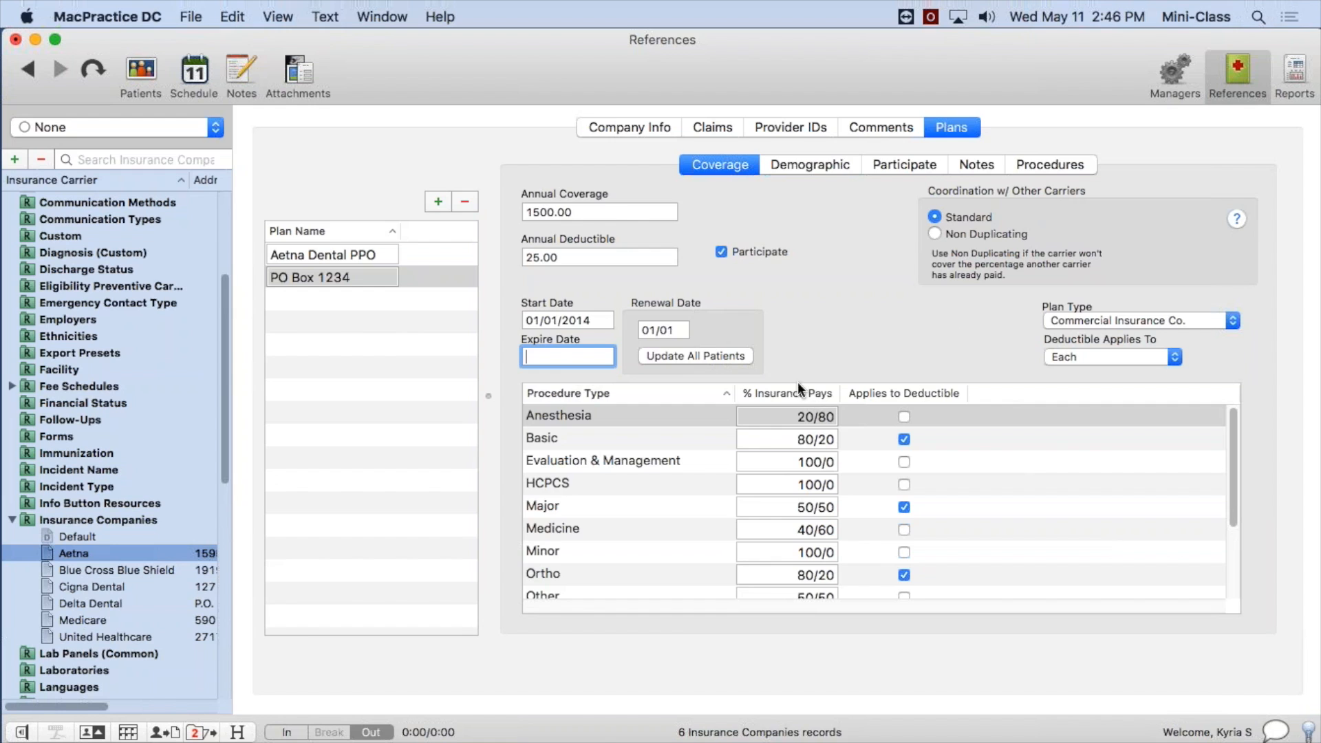
Examine the plan's procedure type table, focusing on the insurance and patient shares of Anesthesia and its deductible setting.
mouse_move(1230, 448)
left_mouse_down()
mouse_move(1248, 568)
mouse_move(1232, 426)
left_mouse_up()
left_click(395, 278)
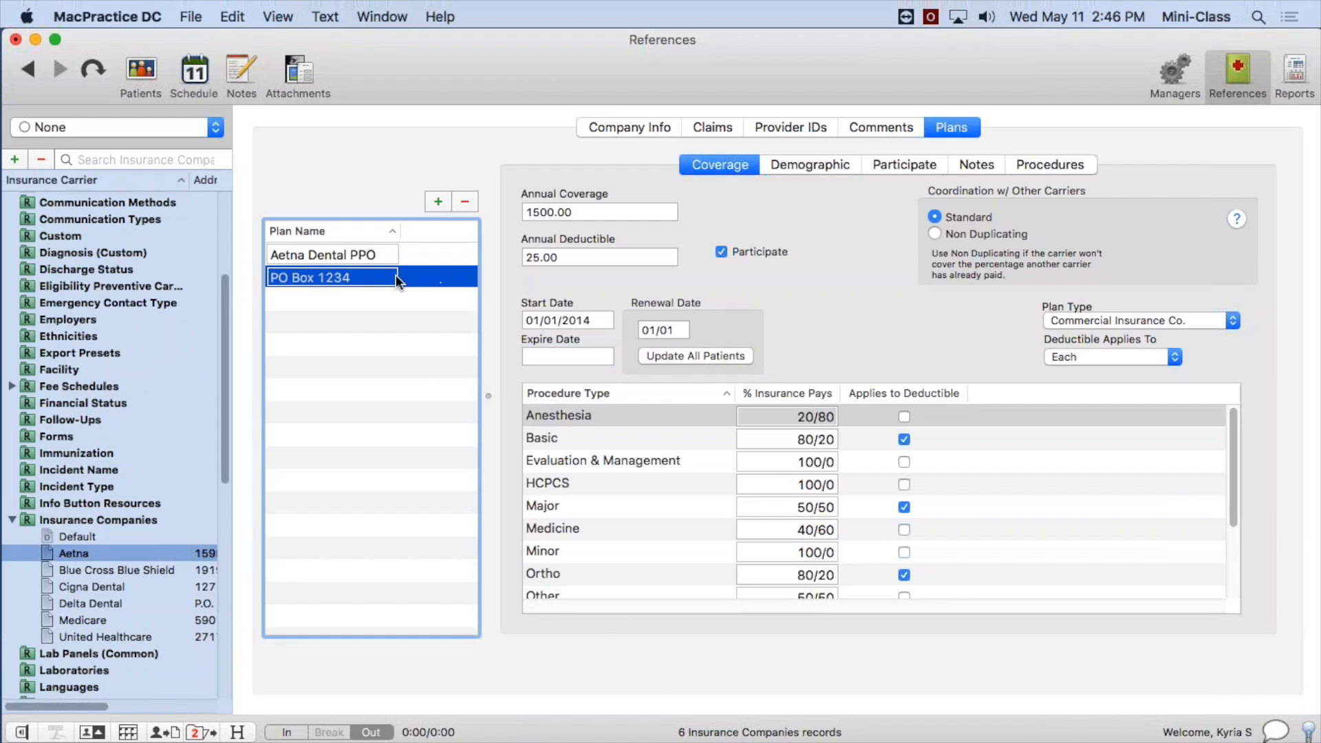
left_click(813, 416)
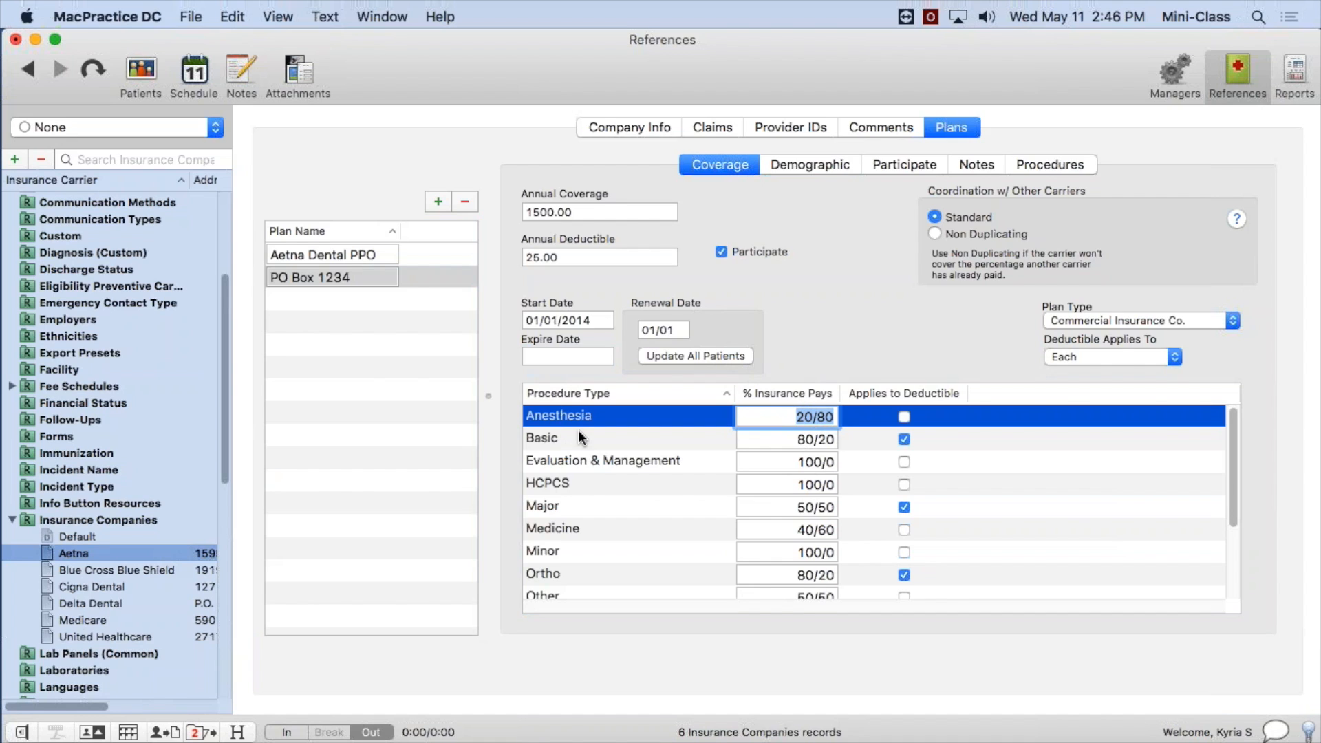
left_click(815, 417)
double_click(819, 418)
left_click_drag(778, 413, 842, 418)
type("20/80")
left_click_drag(798, 416, 811, 420)
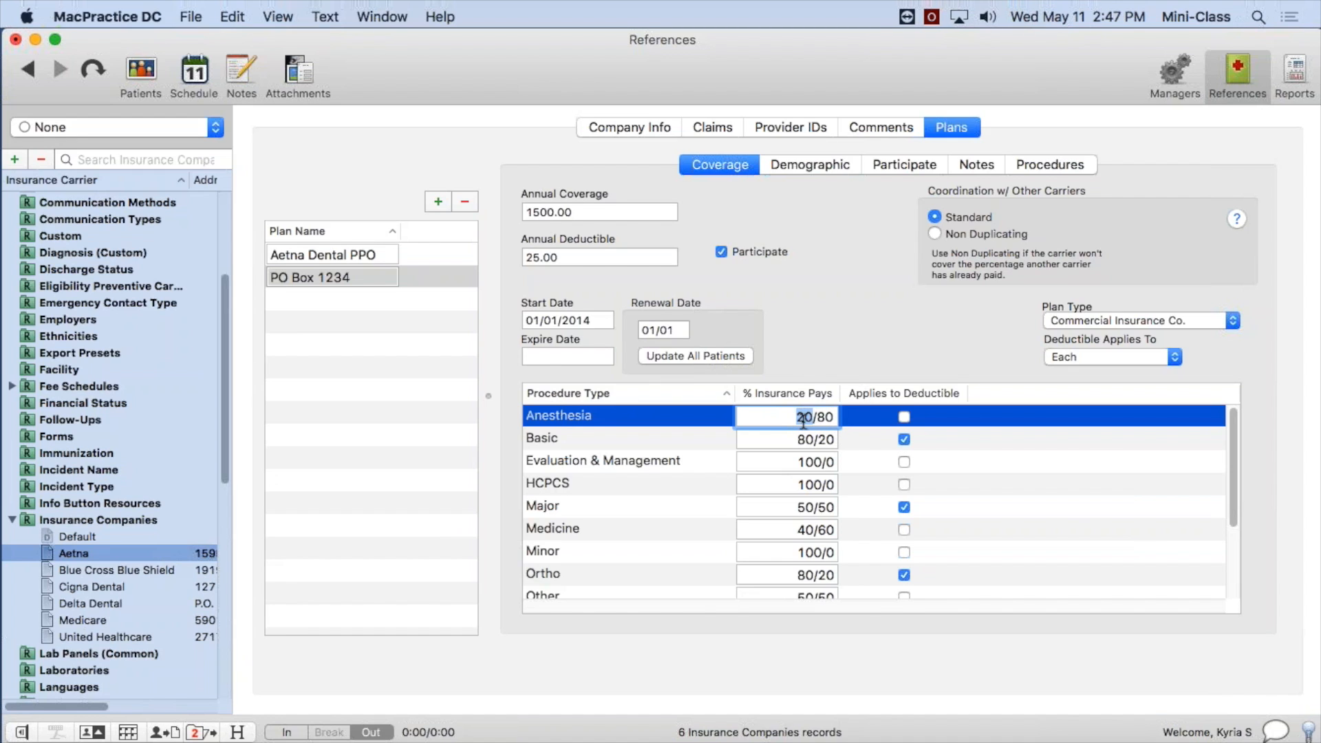
left_click(820, 418)
left_click_drag(820, 417, 837, 416)
left_click(956, 417)
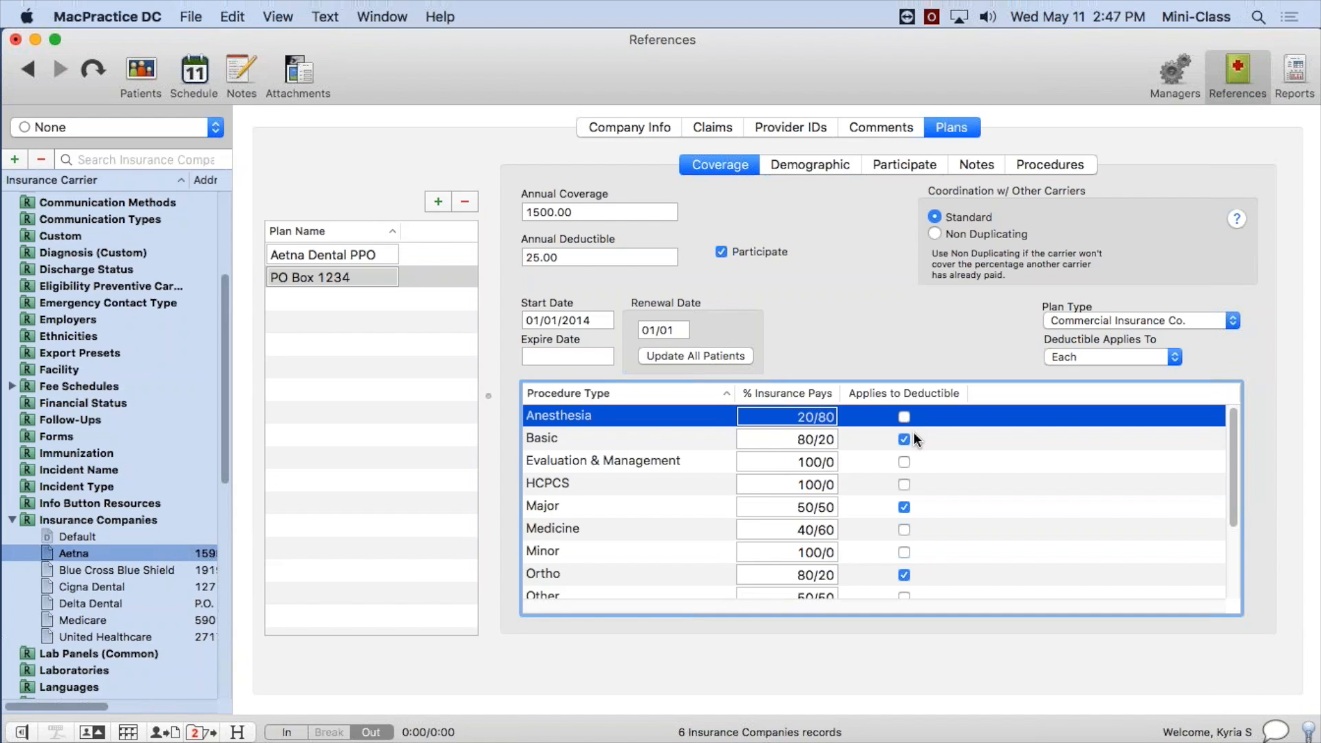
Compare the plan's demographic details with Aetna's company information, and review the plan's participating providers and notes.
left_click(790, 163)
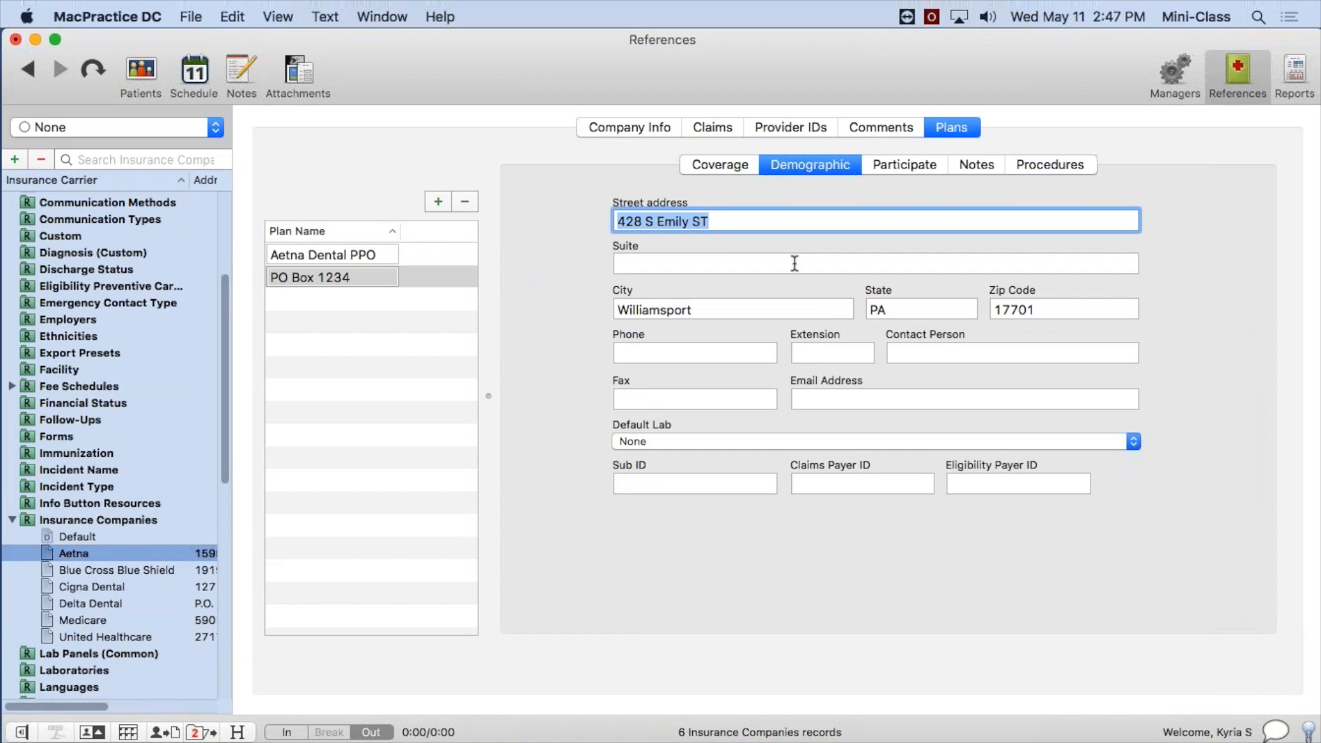
left_click(637, 125)
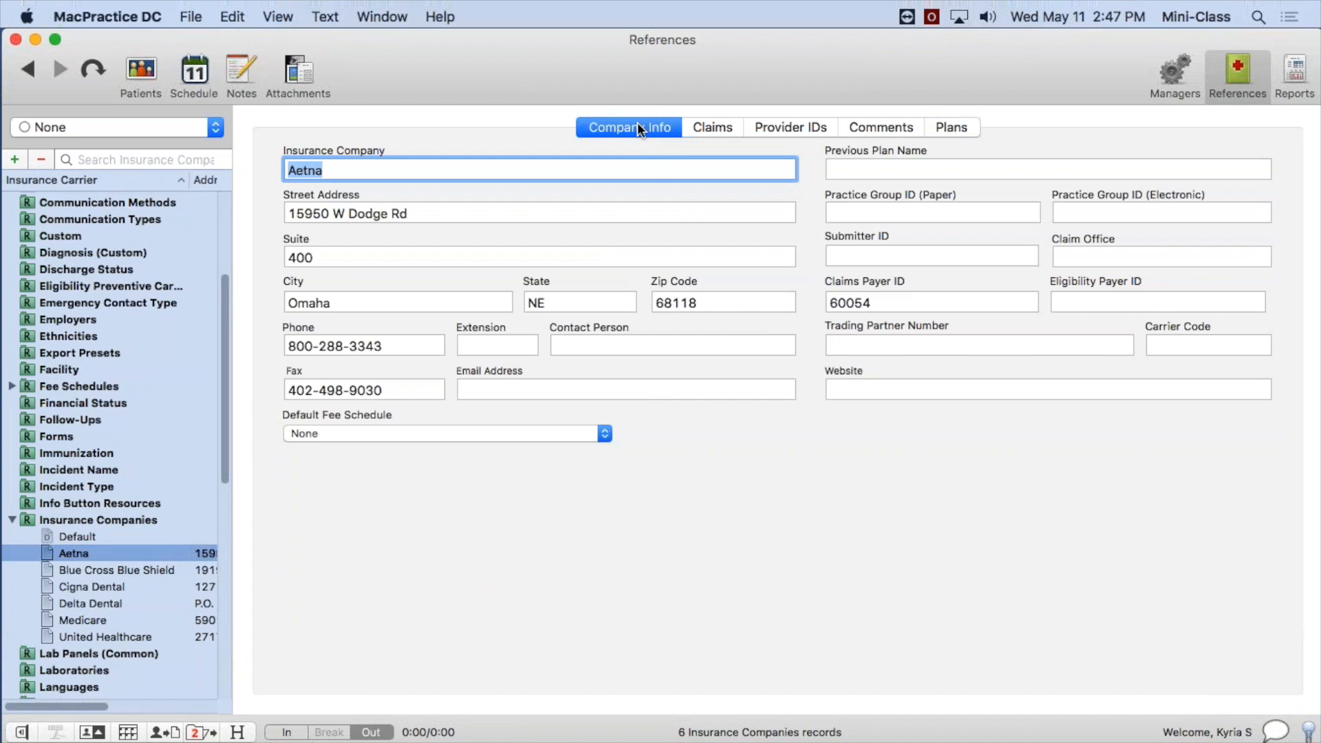
left_click(956, 127)
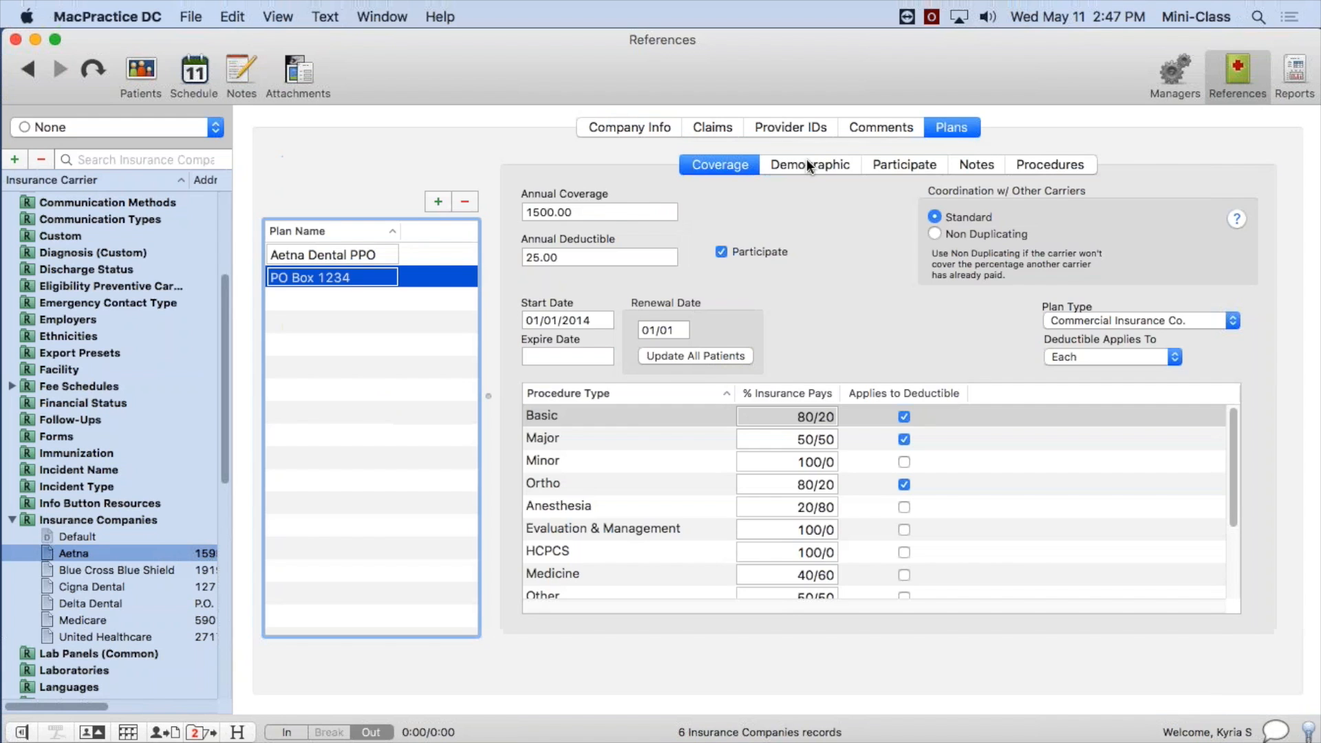
left_click(804, 164)
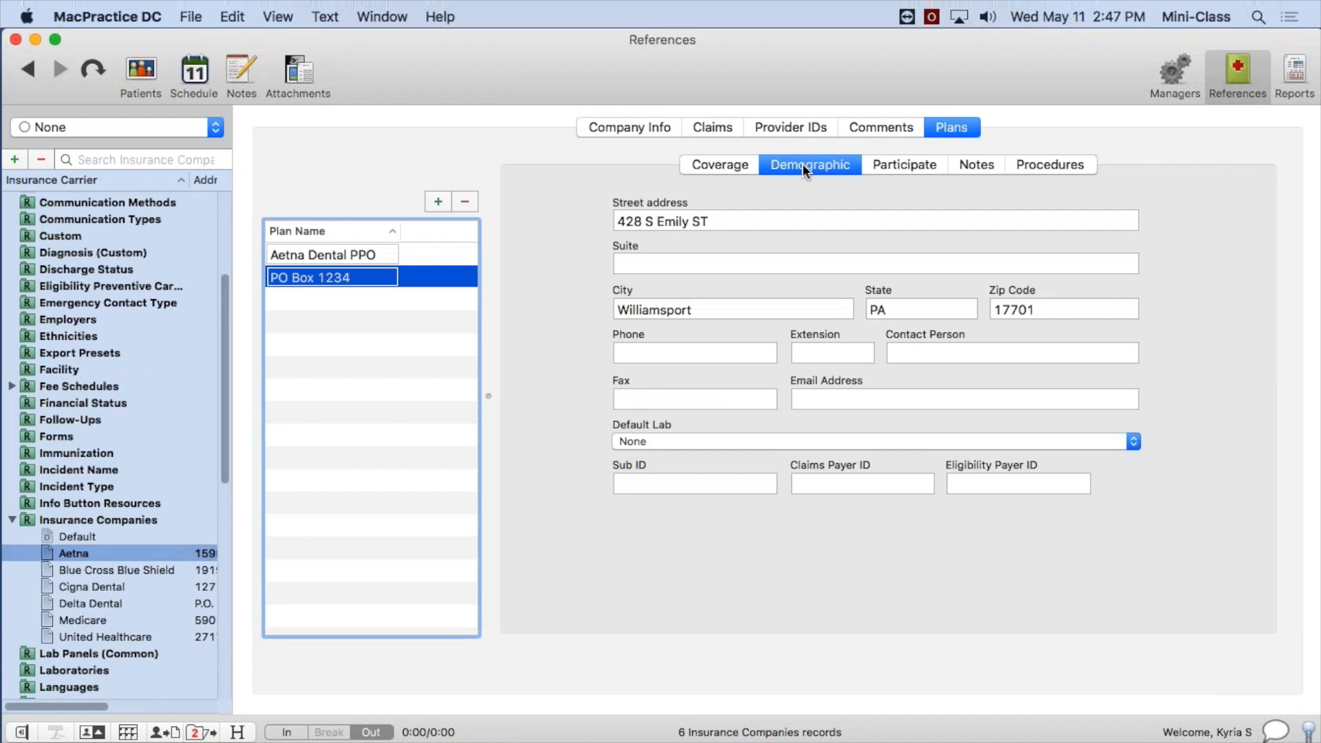
left_click(912, 168)
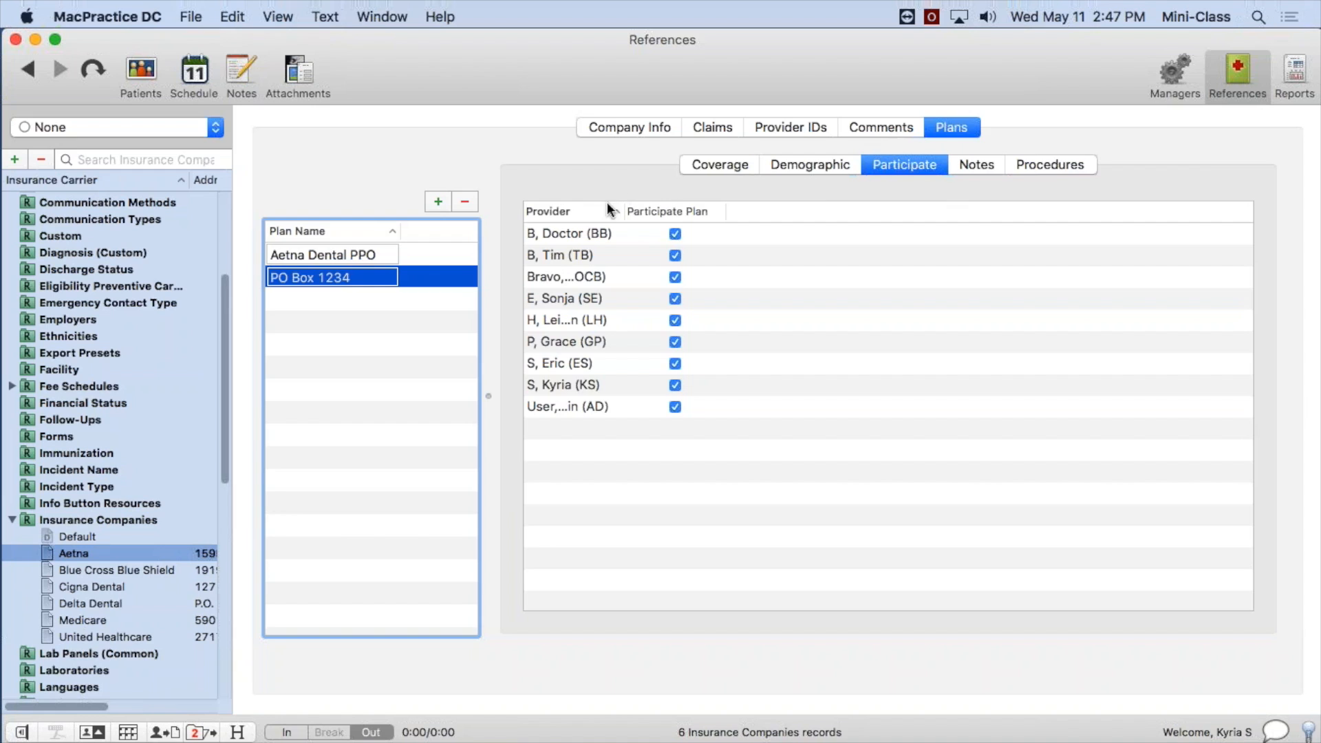
left_click_drag(624, 210, 741, 218)
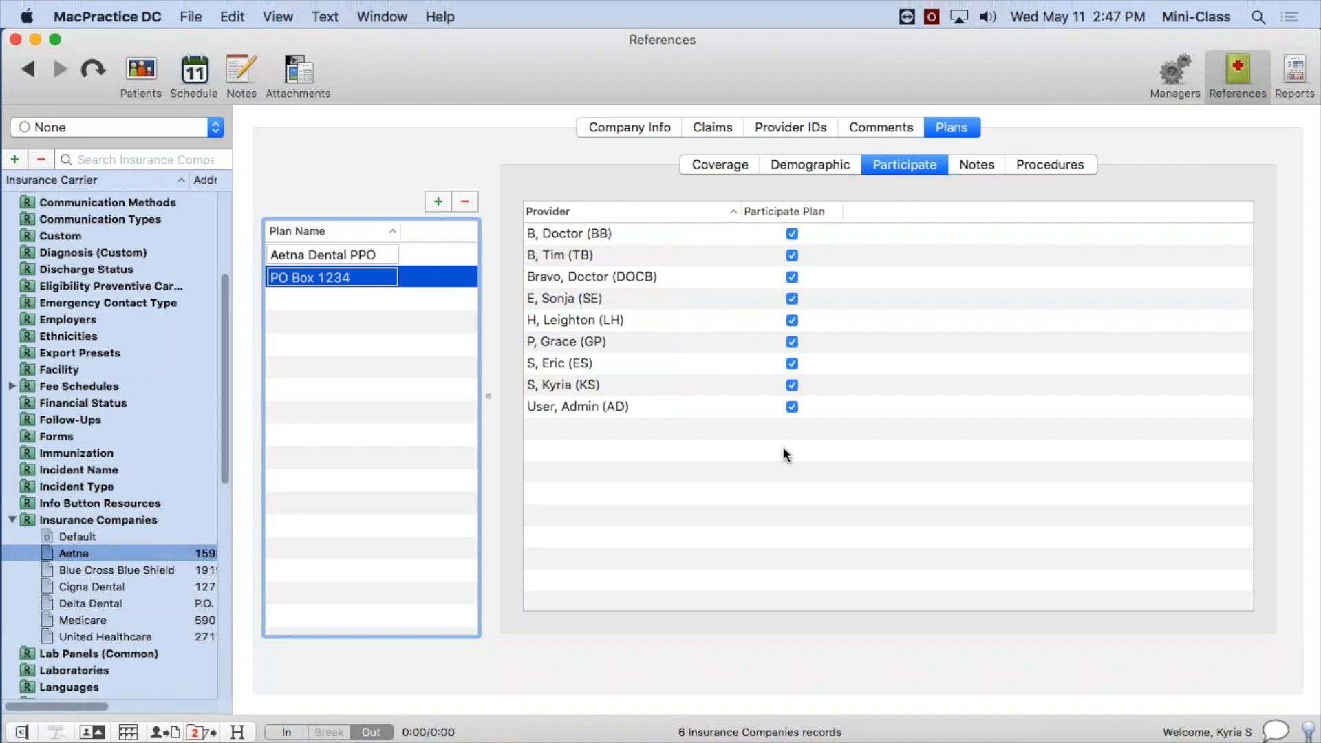
left_click(977, 165)
left_click(974, 231)
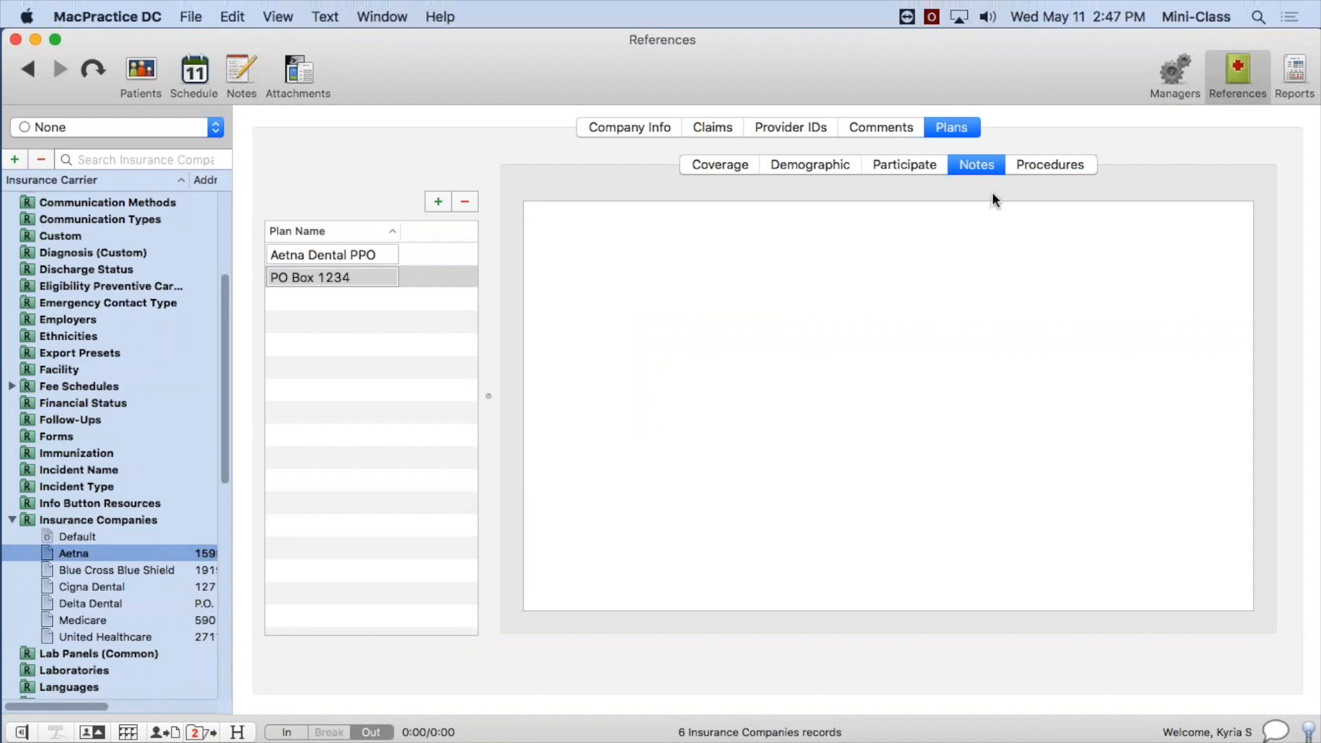
Review the plan's procedure fees, the options for updating procedures, and the flat rate and copay fields of D0120.
left_click(1068, 158)
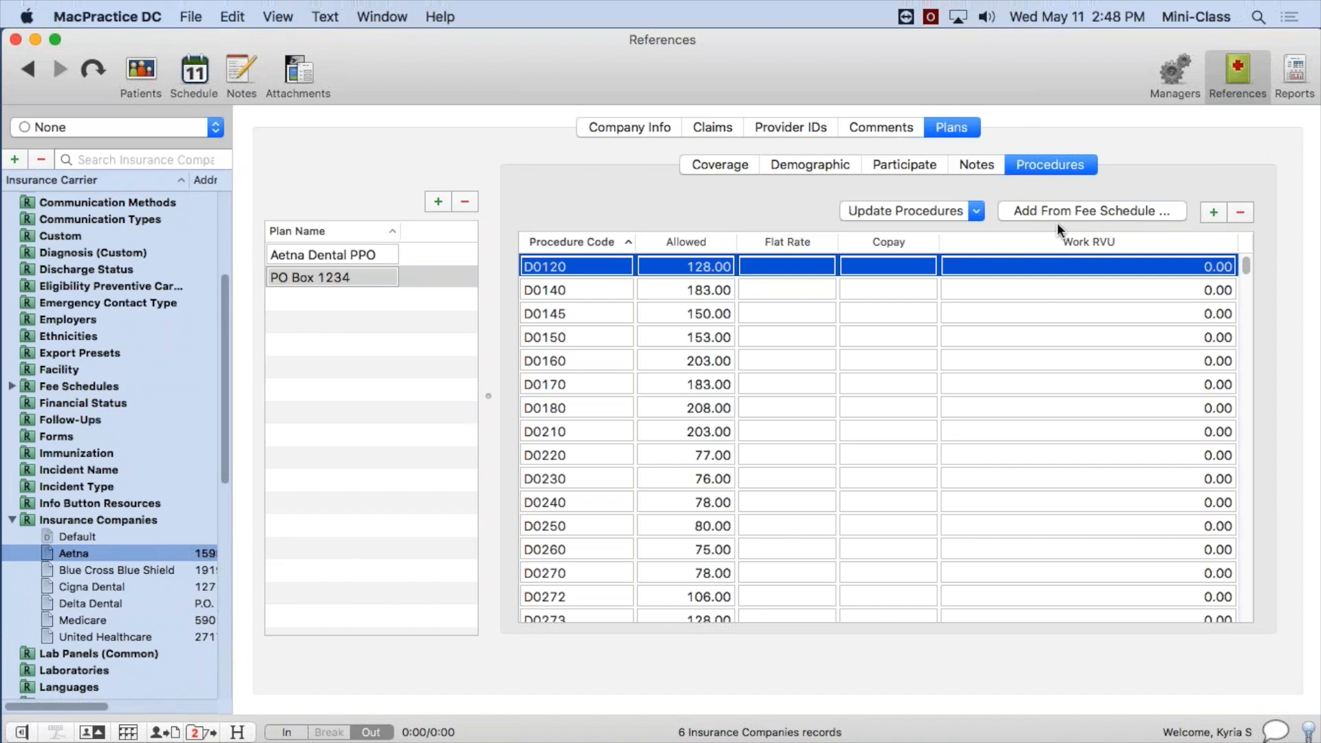
left_click(976, 209)
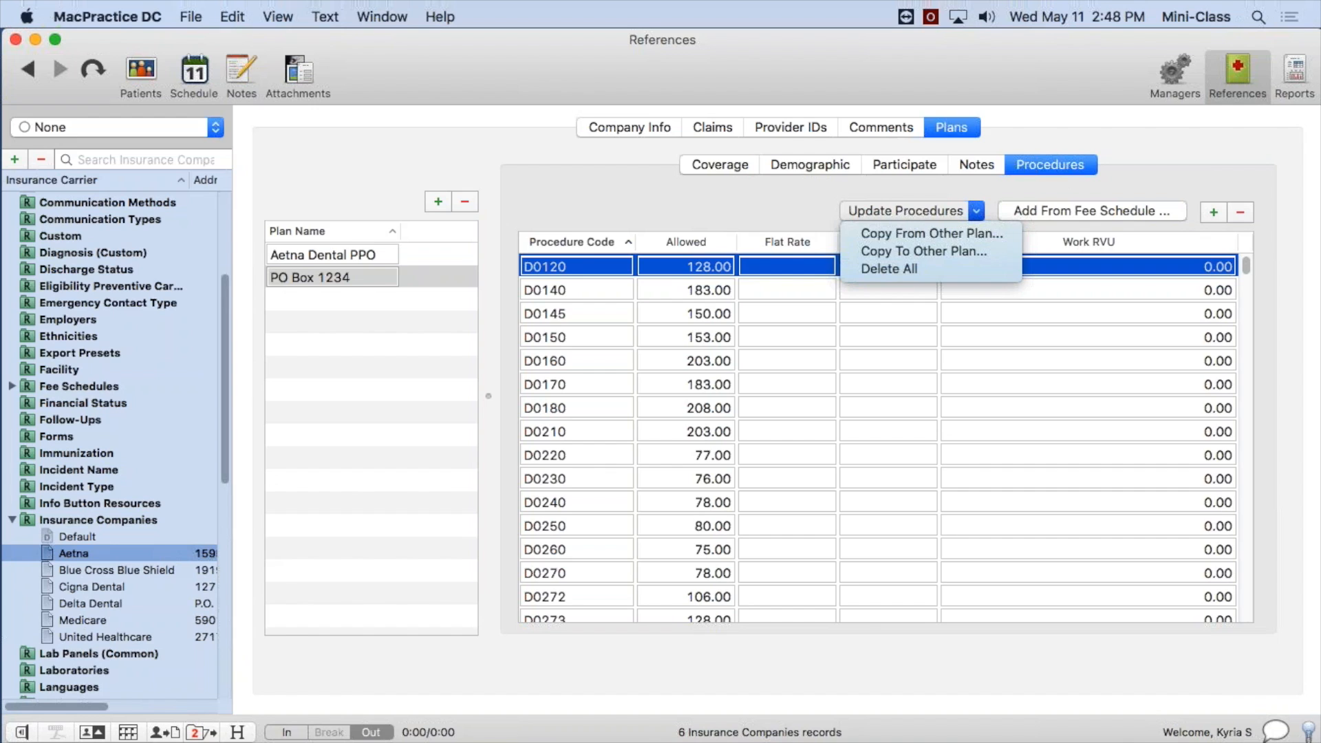
key("Escape")
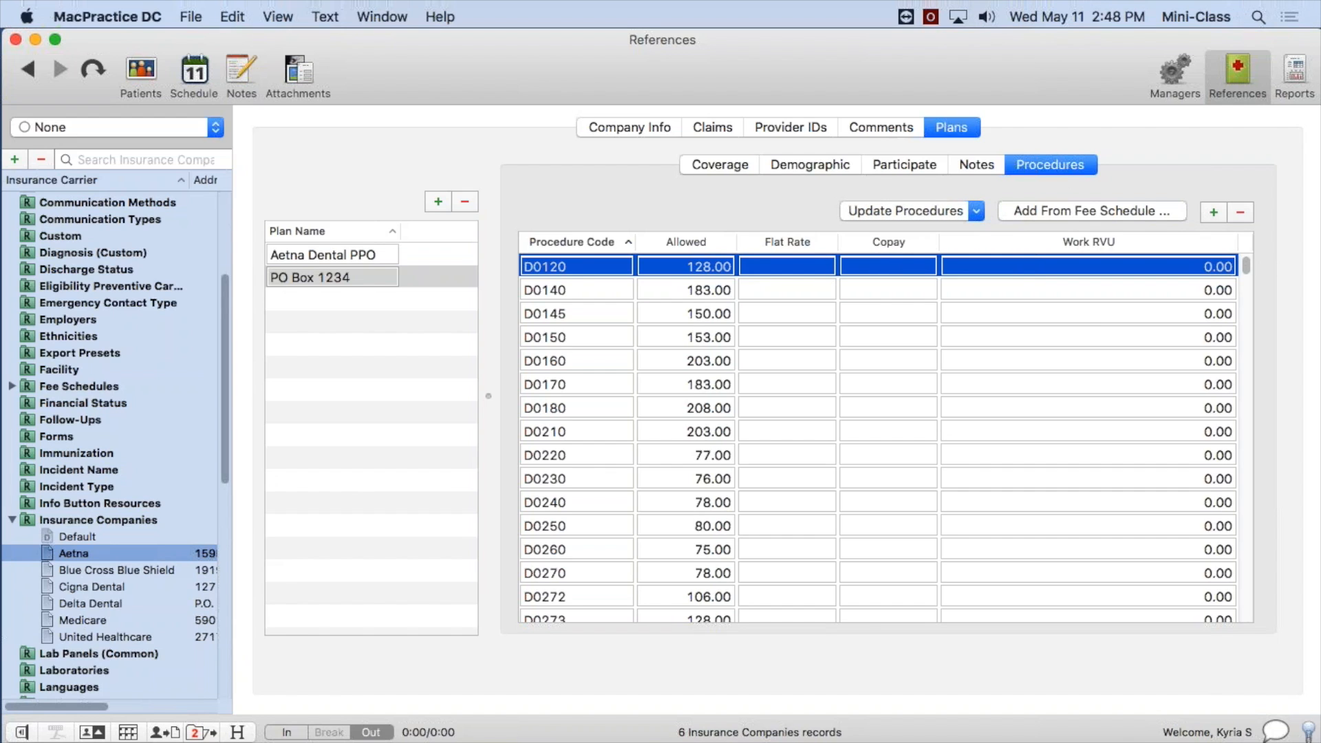
left_click(934, 208)
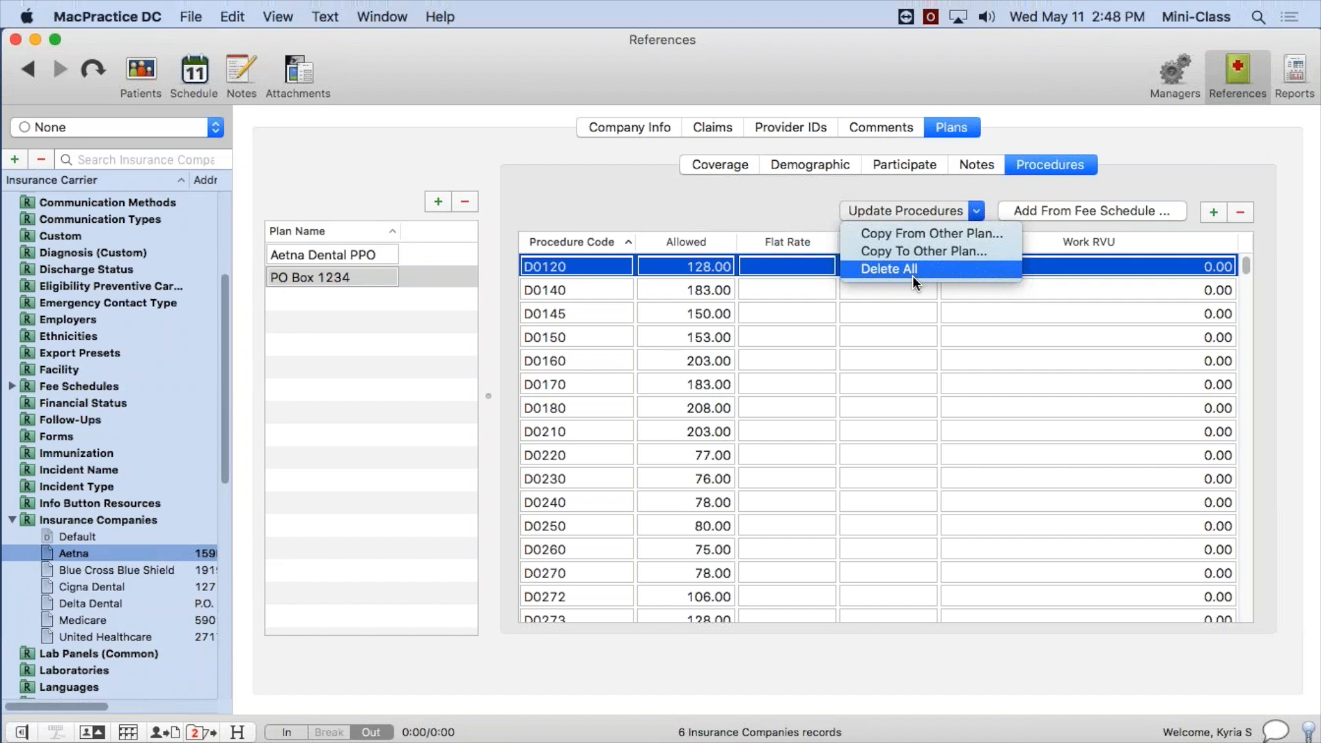
left_click(751, 201)
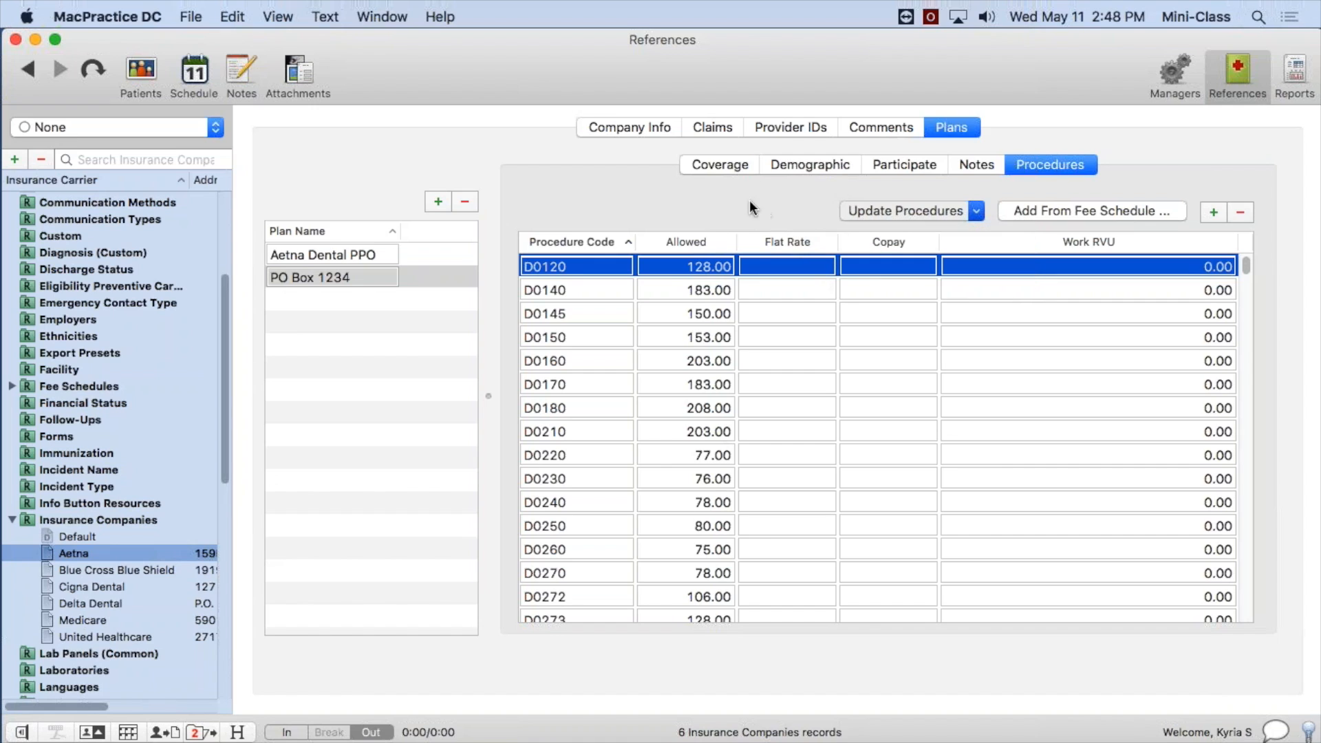
left_click(890, 267)
left_click(788, 266)
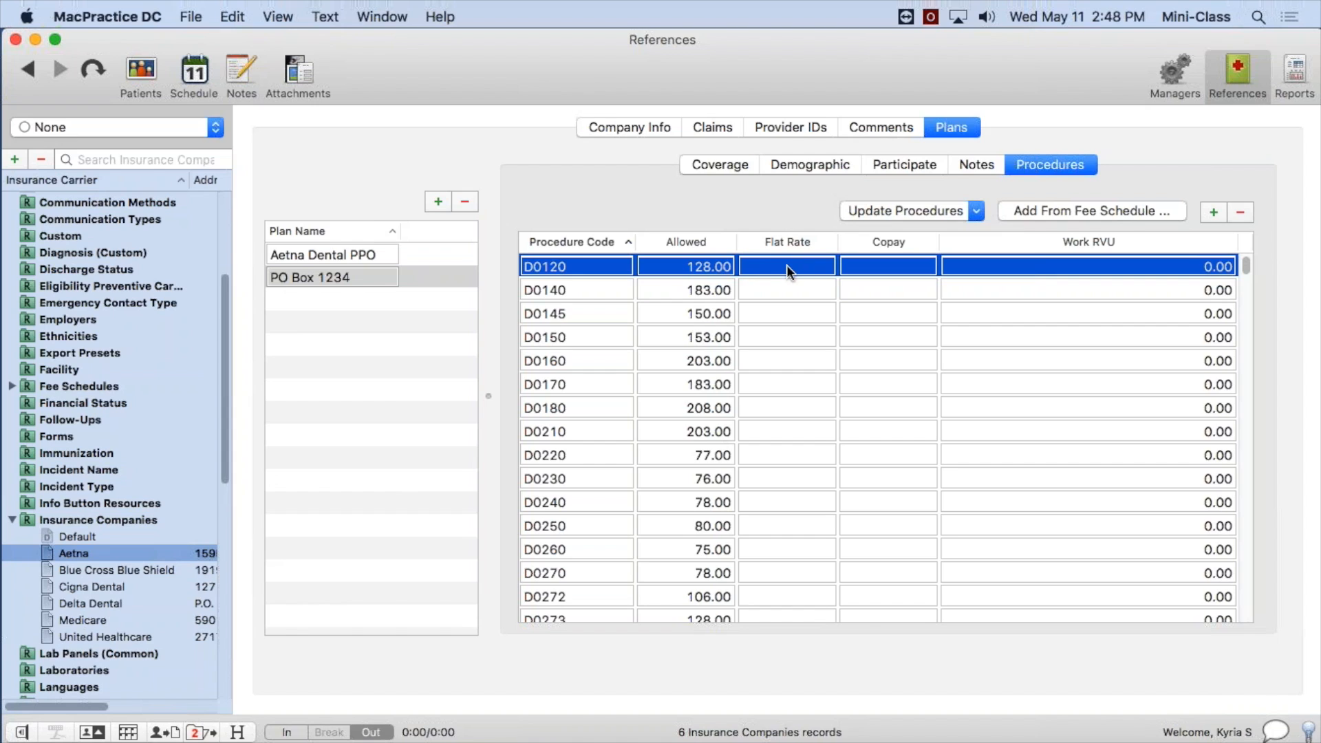
left_click(777, 265)
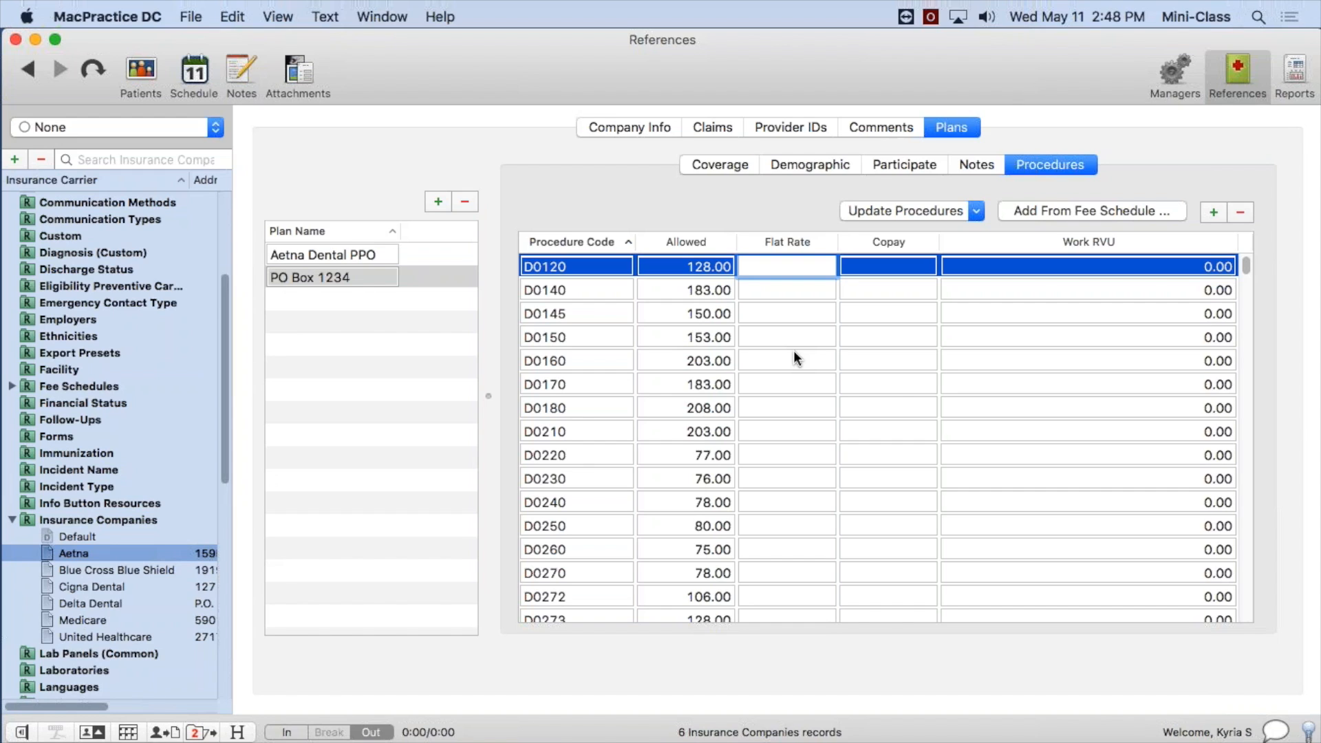
left_click(441, 273)
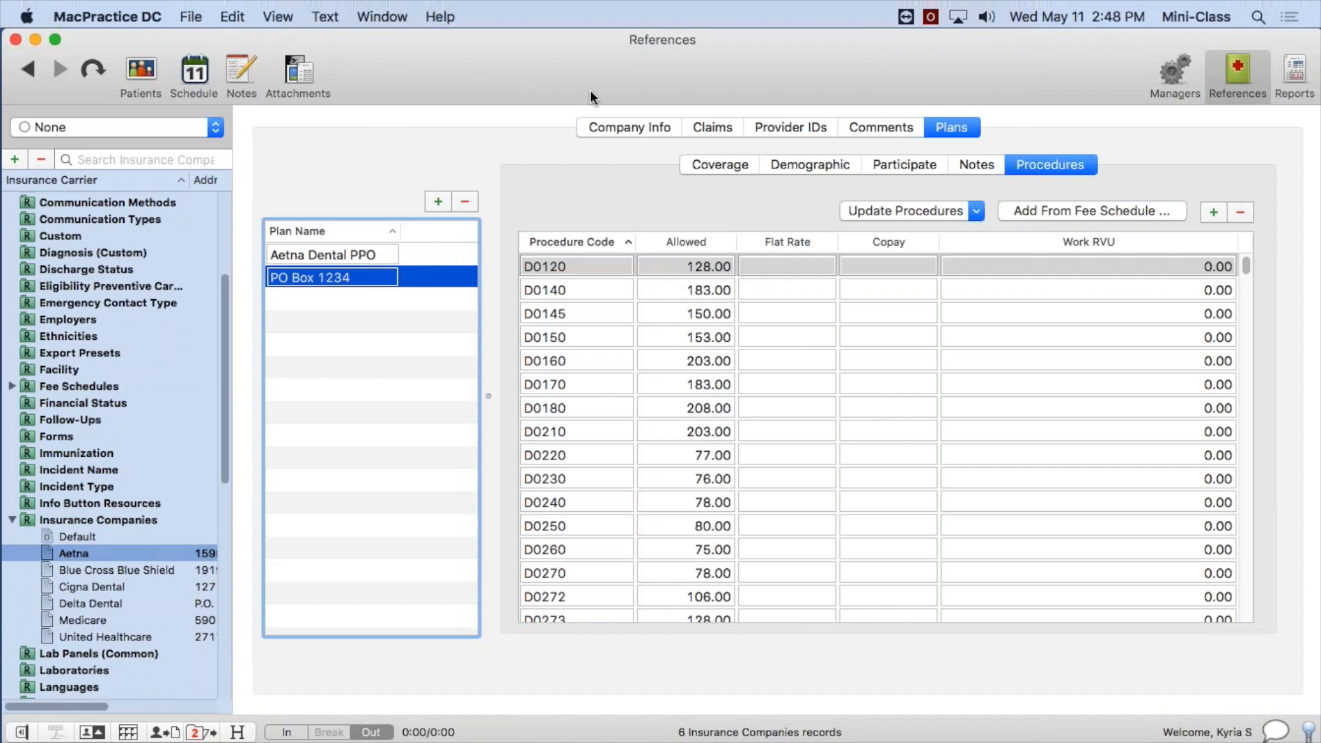
Show the Stickies checklist, highlight its step about turning insurance estimating on in Preferences, and move the note out of the way.
left_click_drag(1320, 308, 608, 122)
left_click_drag(836, 270, 344, 267)
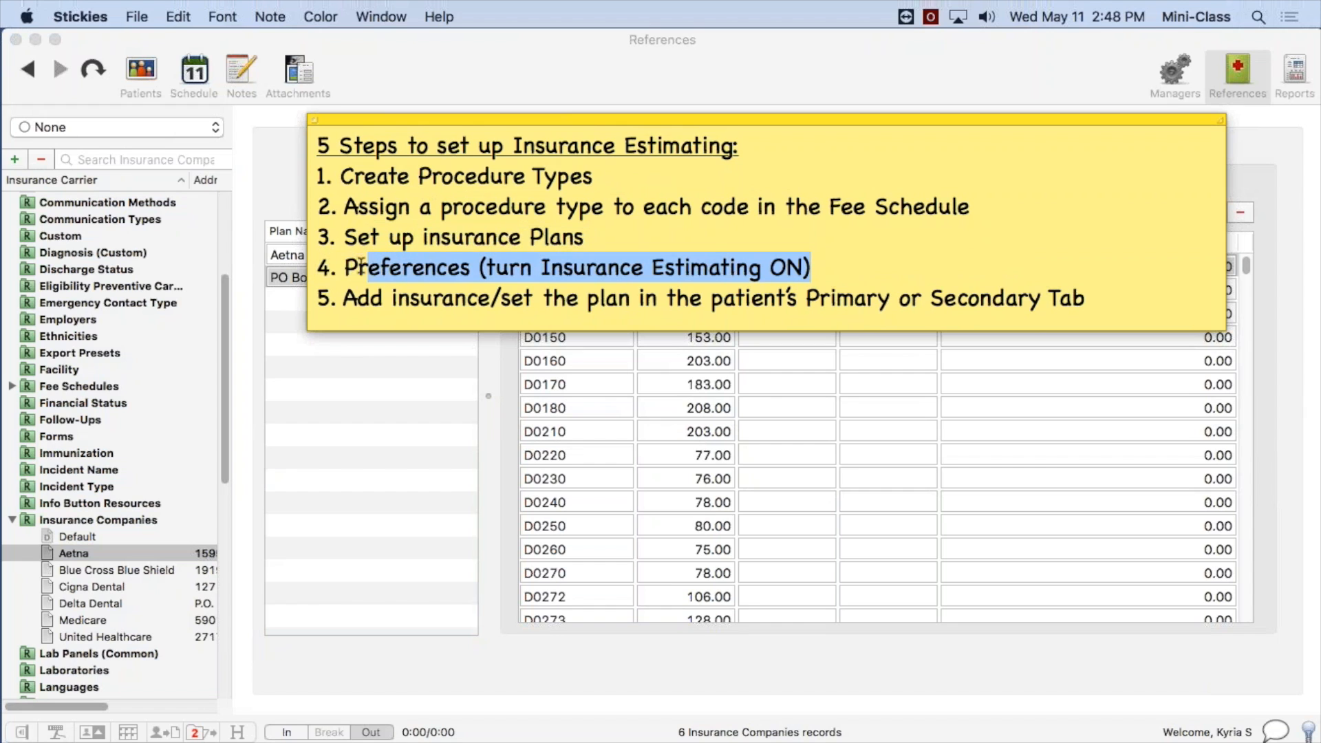
left_click_drag(518, 123, 1320, 172)
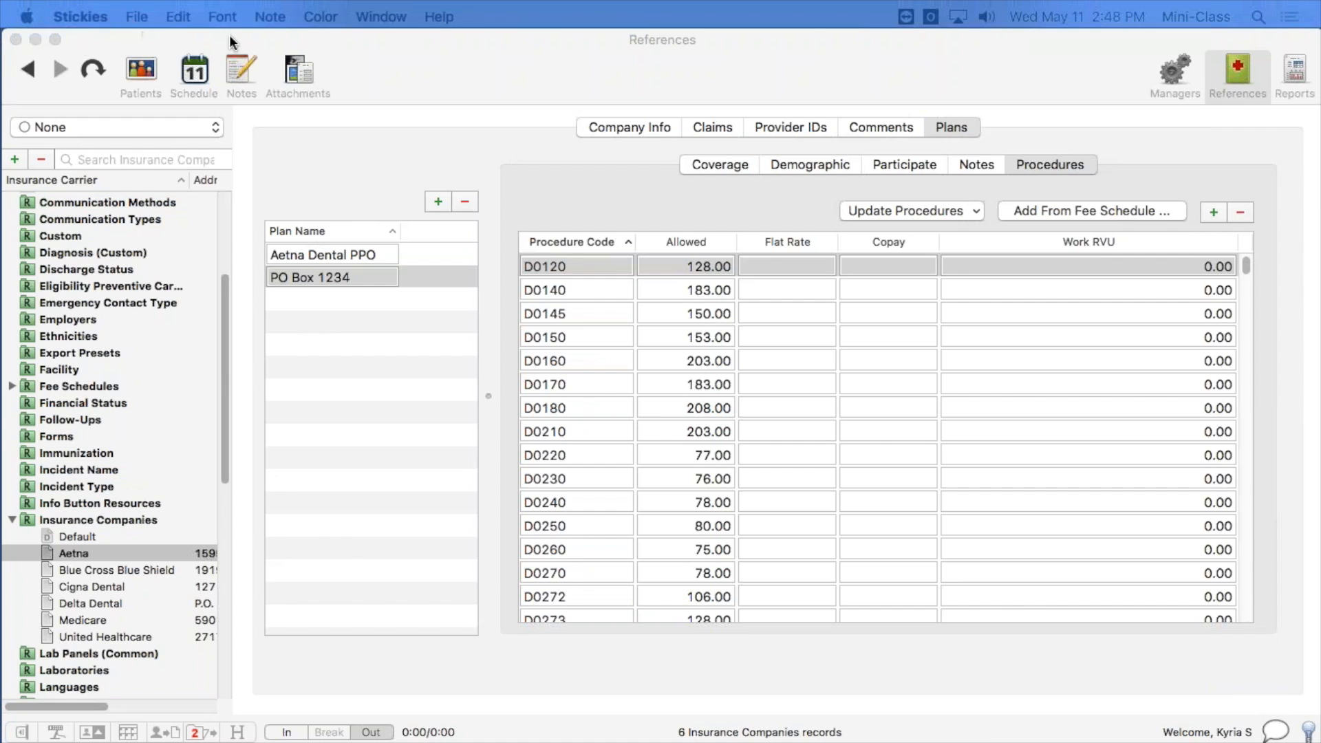
Return to MacPractice and enable Use Insurance Estimating in the Insurance preferences.
left_click(452, 61)
left_click(132, 14)
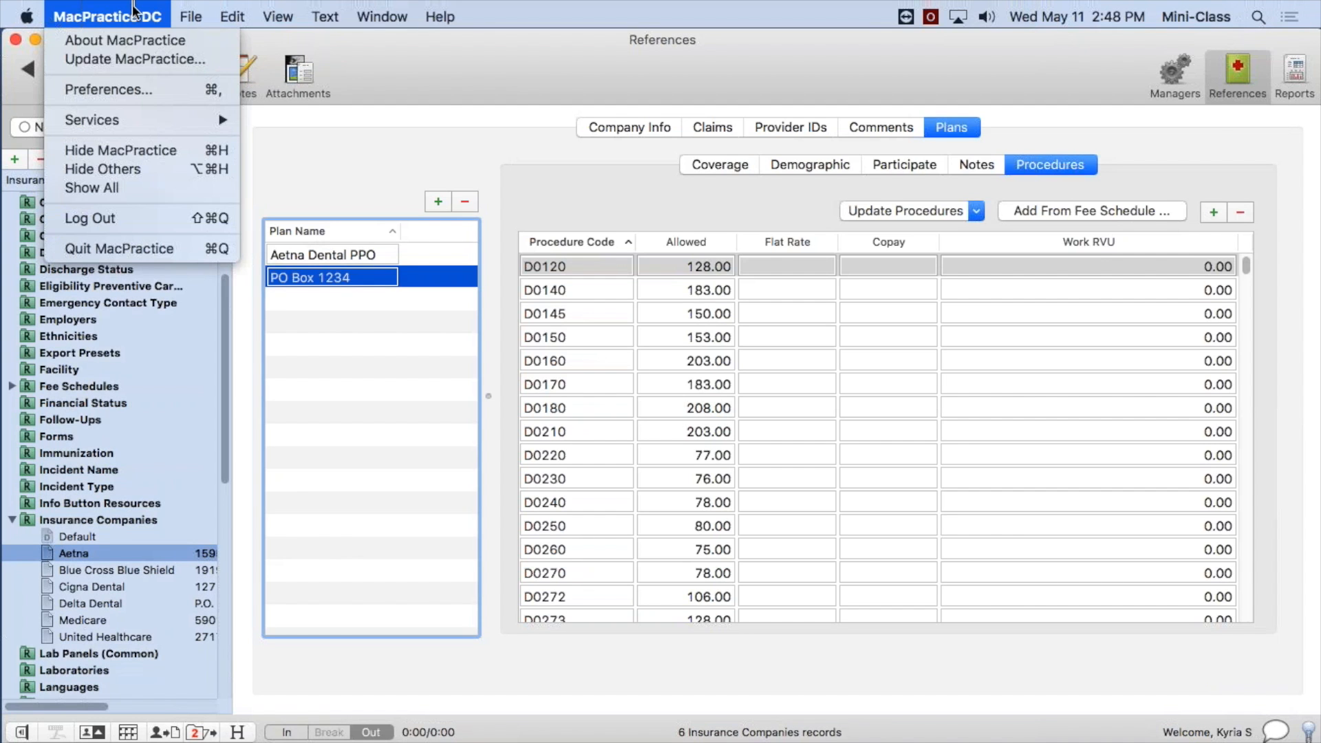
left_click(157, 93)
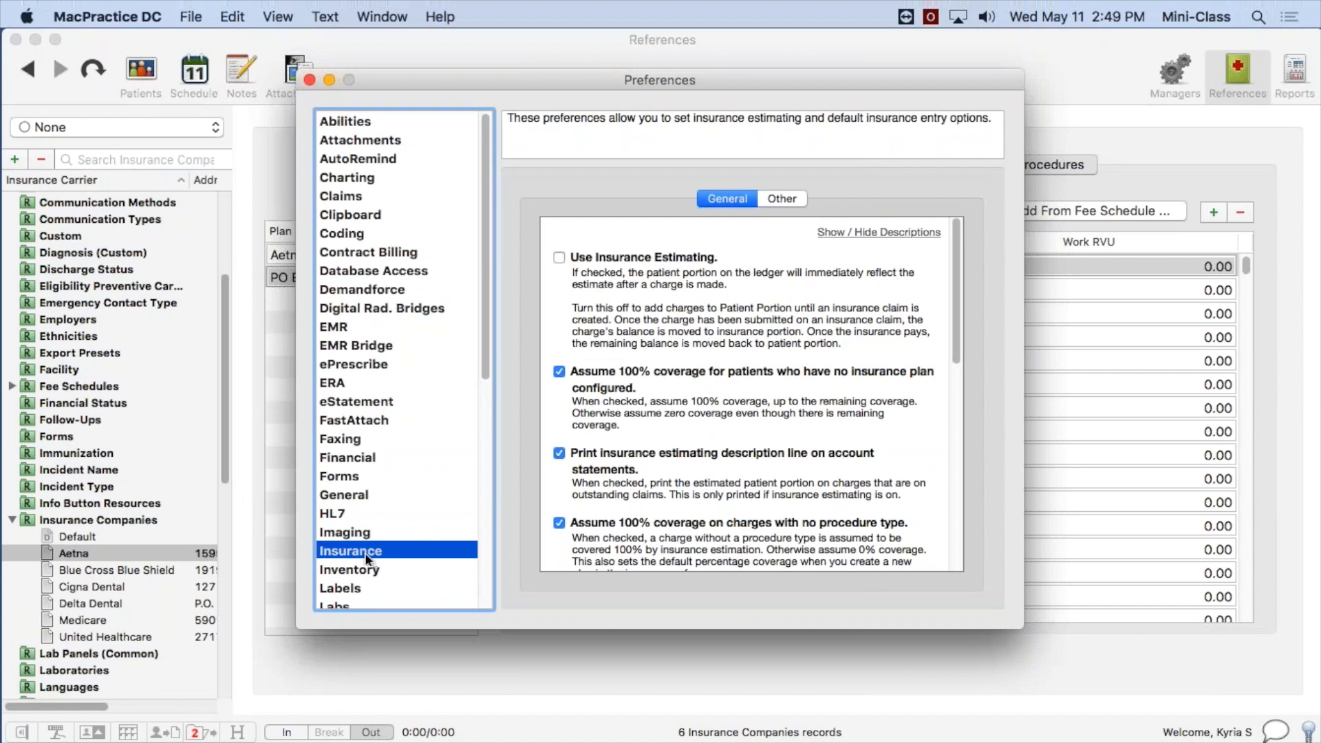
left_click_drag(488, 284, 488, 322)
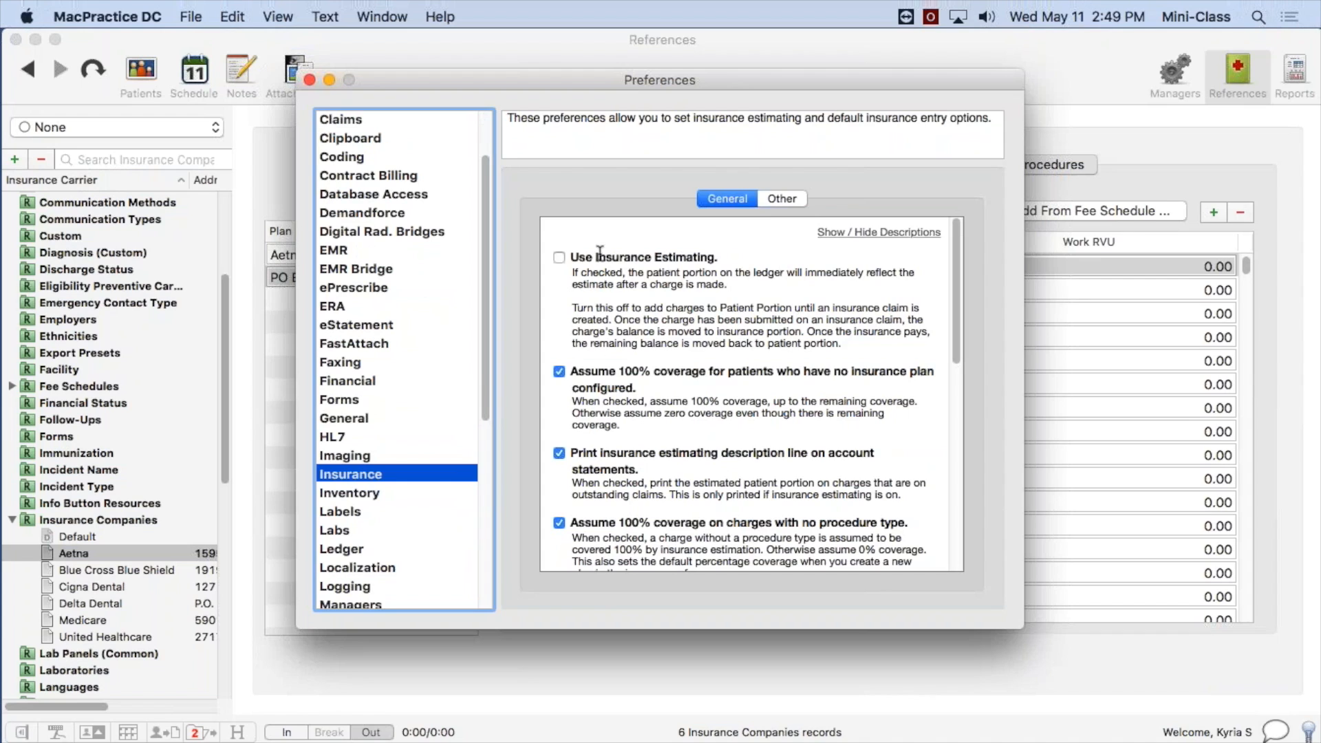
left_click(559, 257)
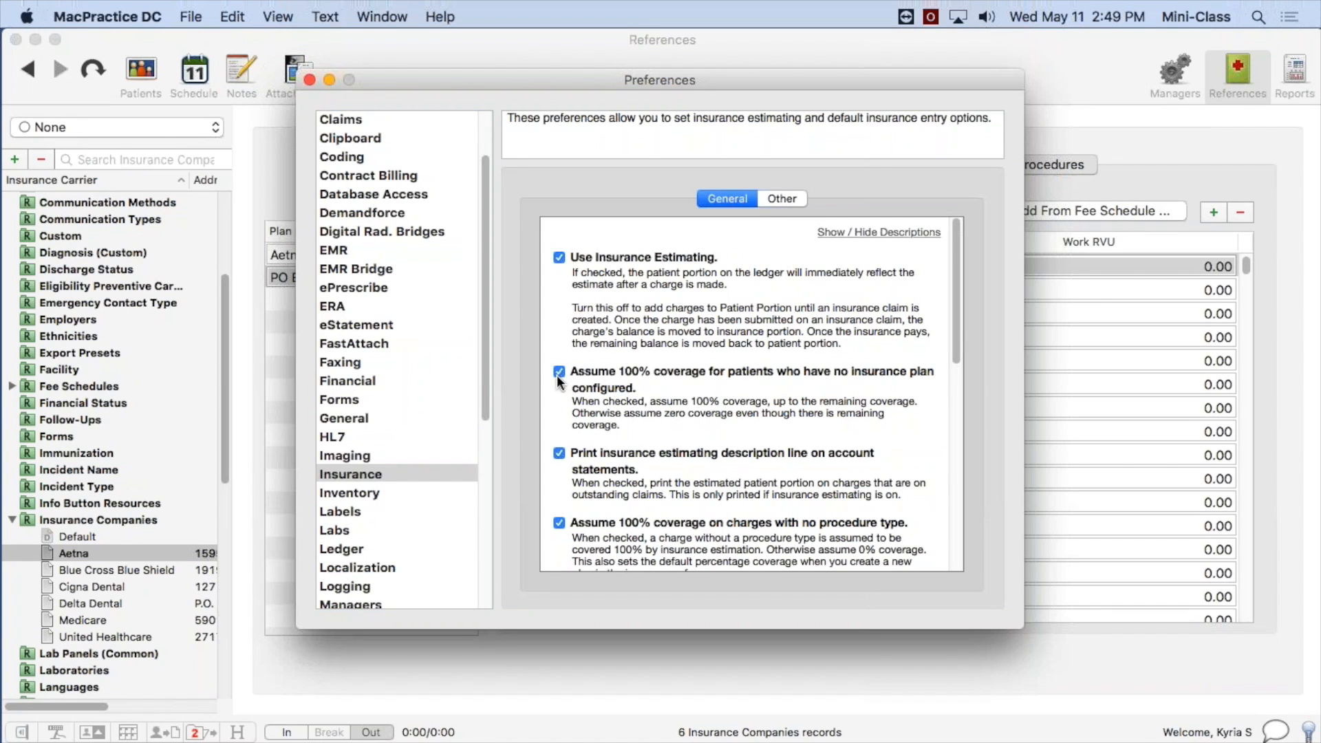
Review the 100% coverage preferences for patients without a plan and charges without a procedure type, and close Preferences.
left_click_drag(639, 372, 870, 383)
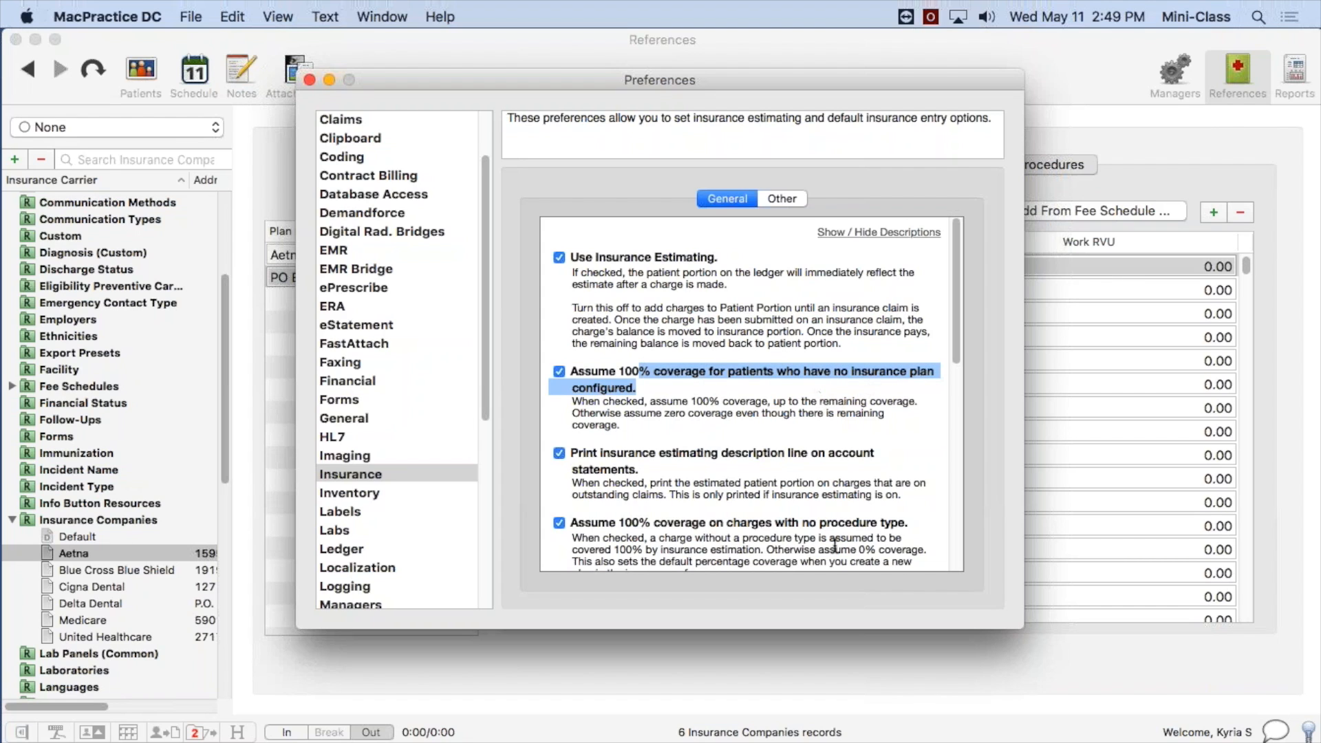
left_click_drag(611, 523, 913, 525)
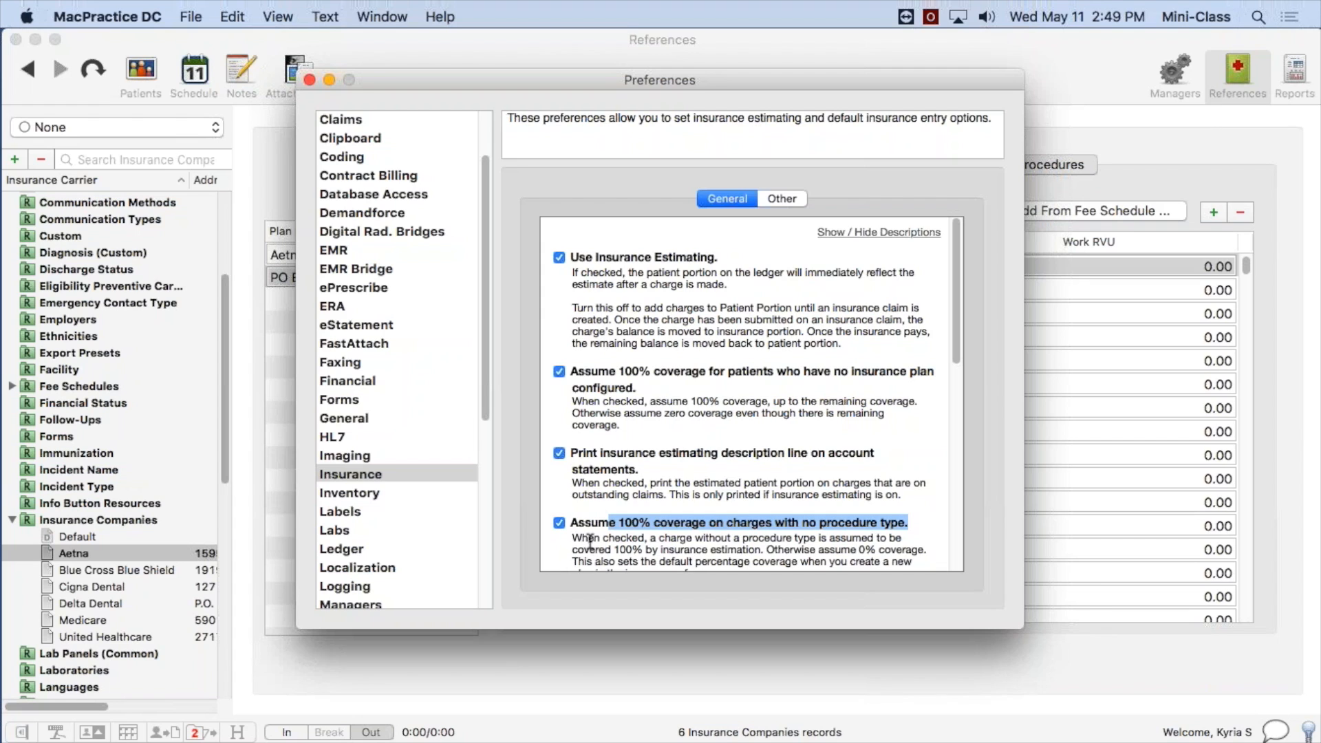
left_click(309, 80)
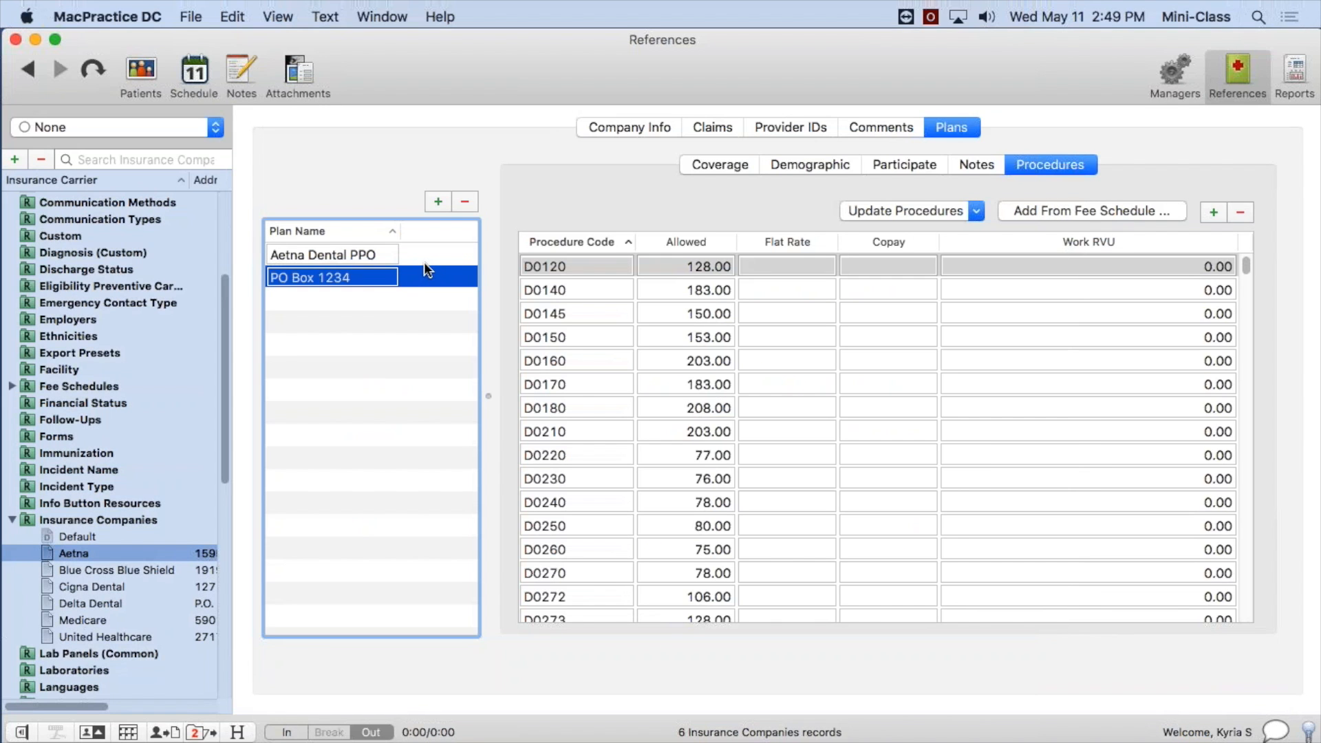
Set the plan of the patient's primary Aetna insurance to PO Box 1234.
left_click_drag(1319, 385, 622, 209)
left_click_drag(1146, 384, 411, 381)
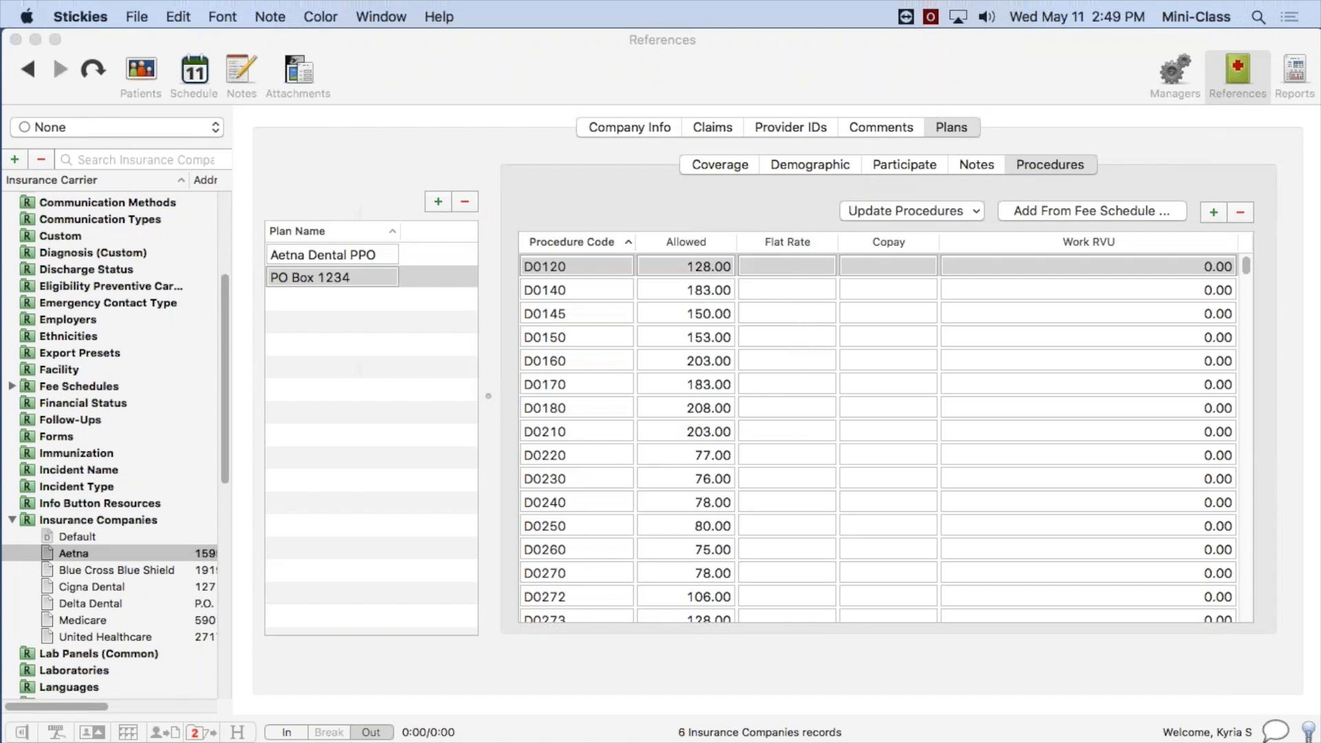
left_click(141, 77)
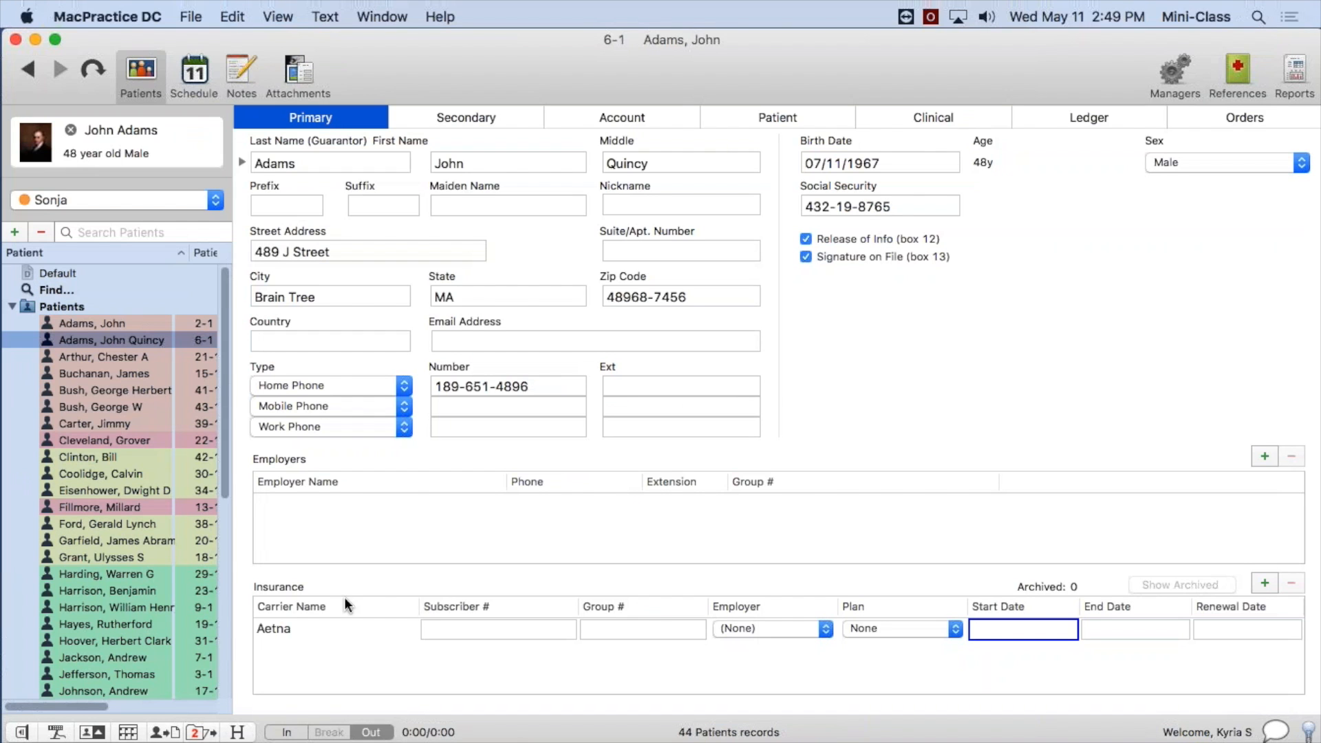
left_click(381, 631)
left_click(894, 630)
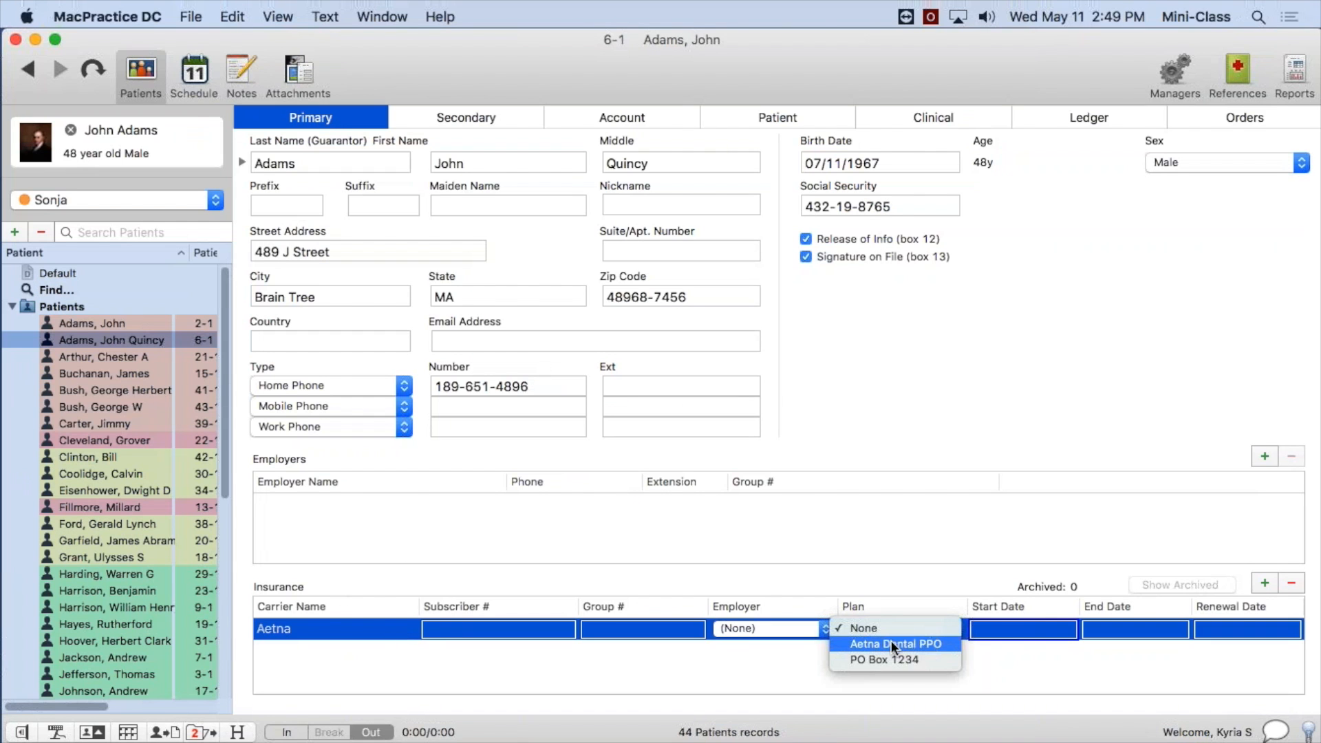
left_click(882, 658)
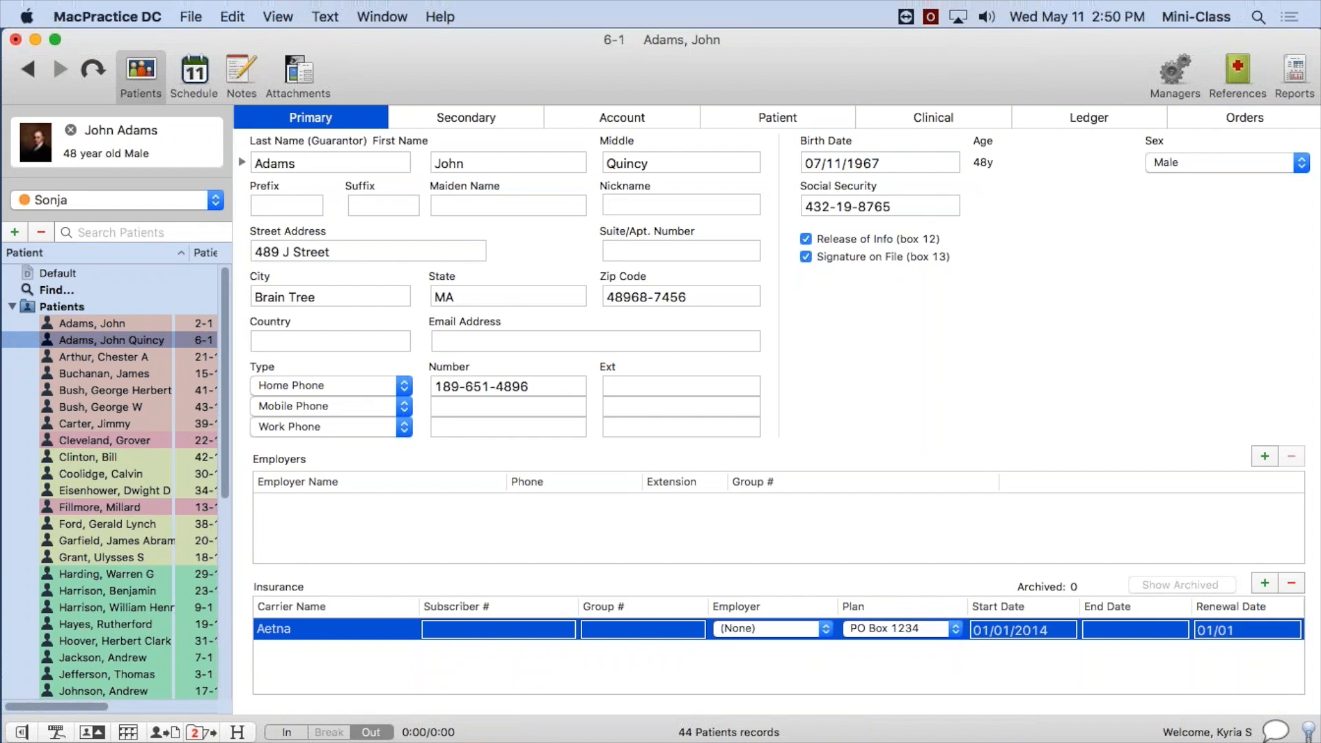
Switch to Stickies, bring the insurance estimating checklist back into view, and clear its text highlight.
left_click_drag(1320, 337, 717, 176)
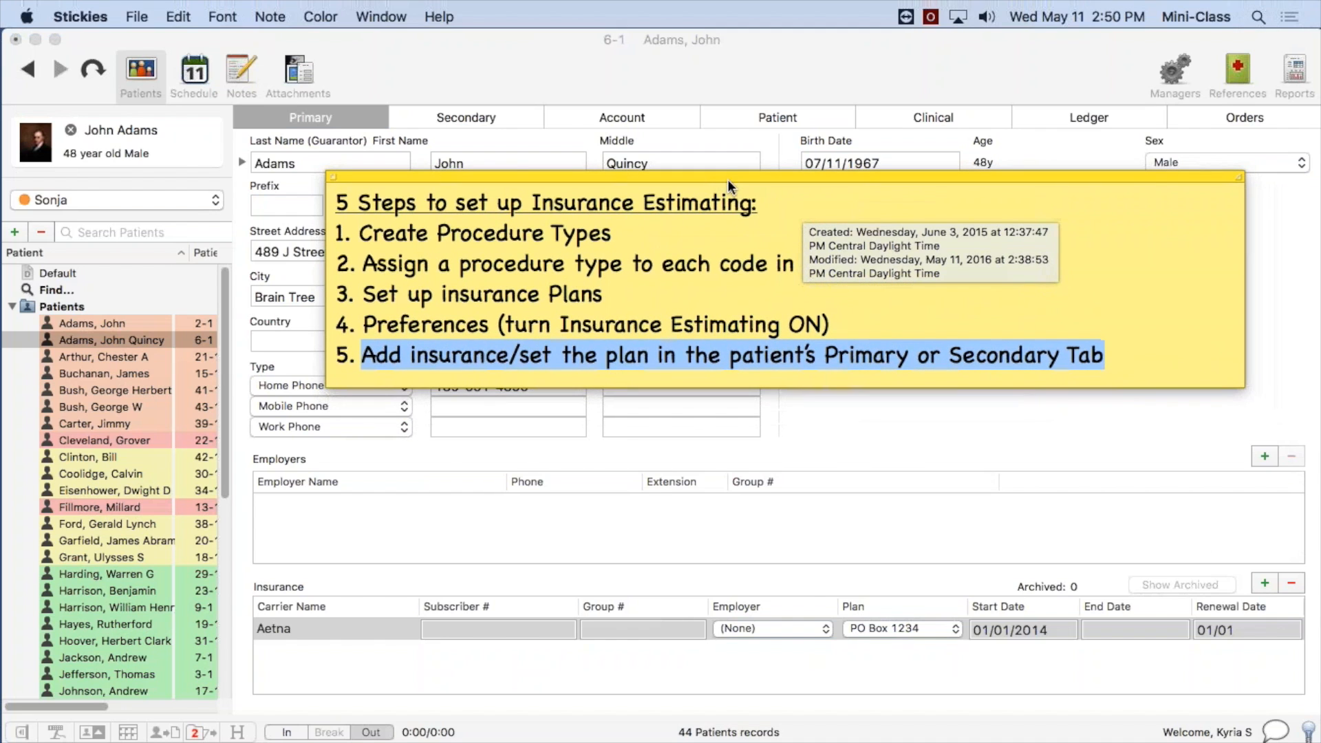
left_click(1130, 354)
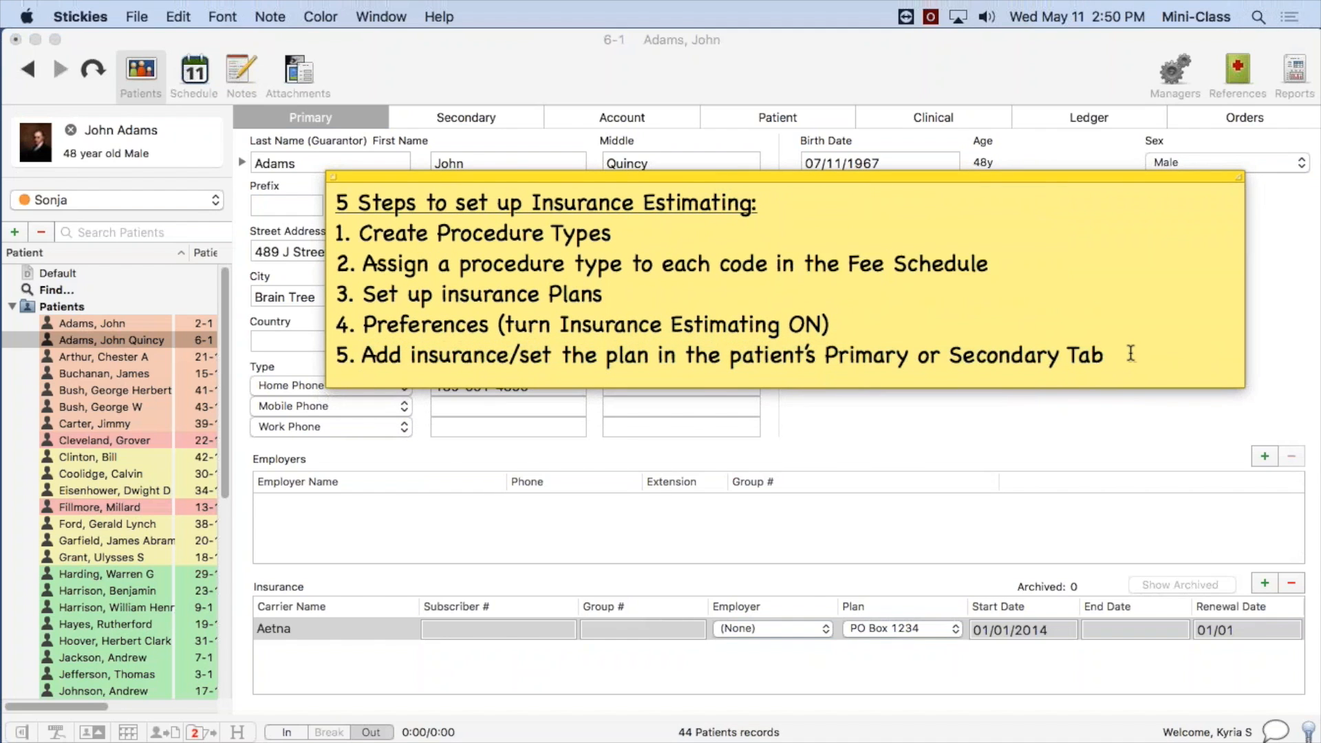